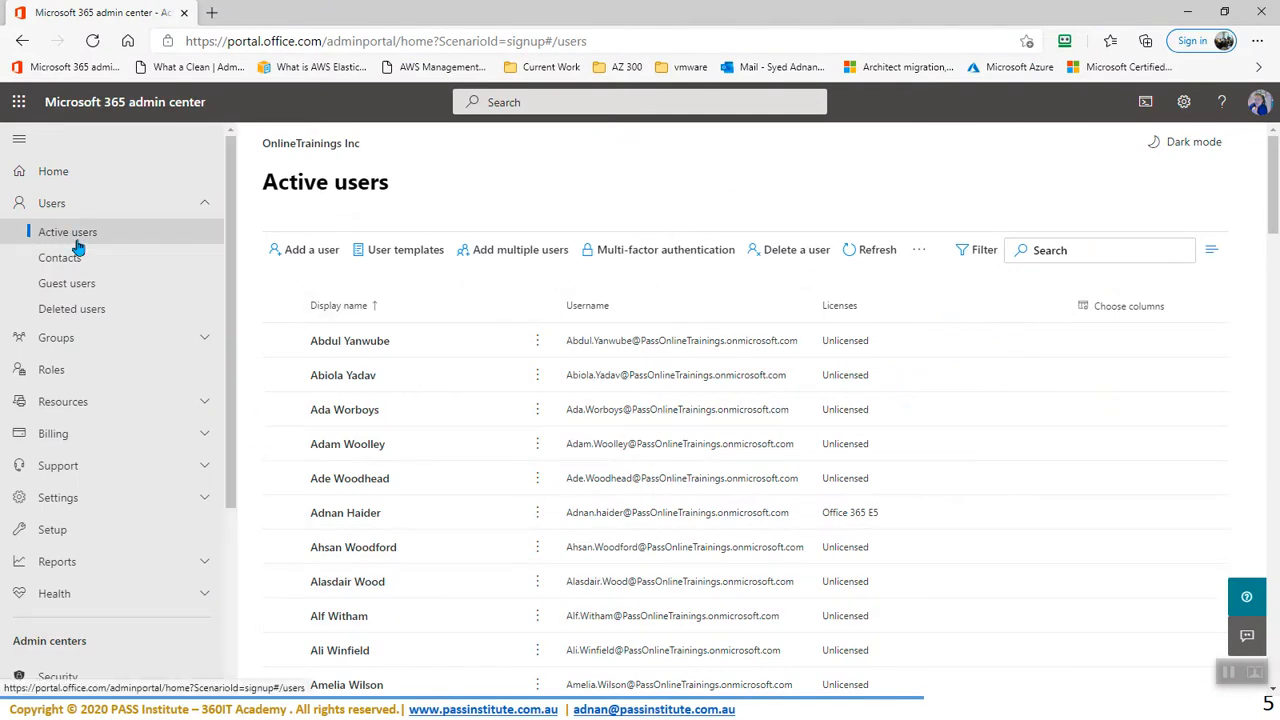
Open the "Get your custom domain set up" task from the admin center's setup page.
scroll(697, 491, "down", 5)
scroll(670, 424, "down", 4)
scroll(650, 390, "up", 10)
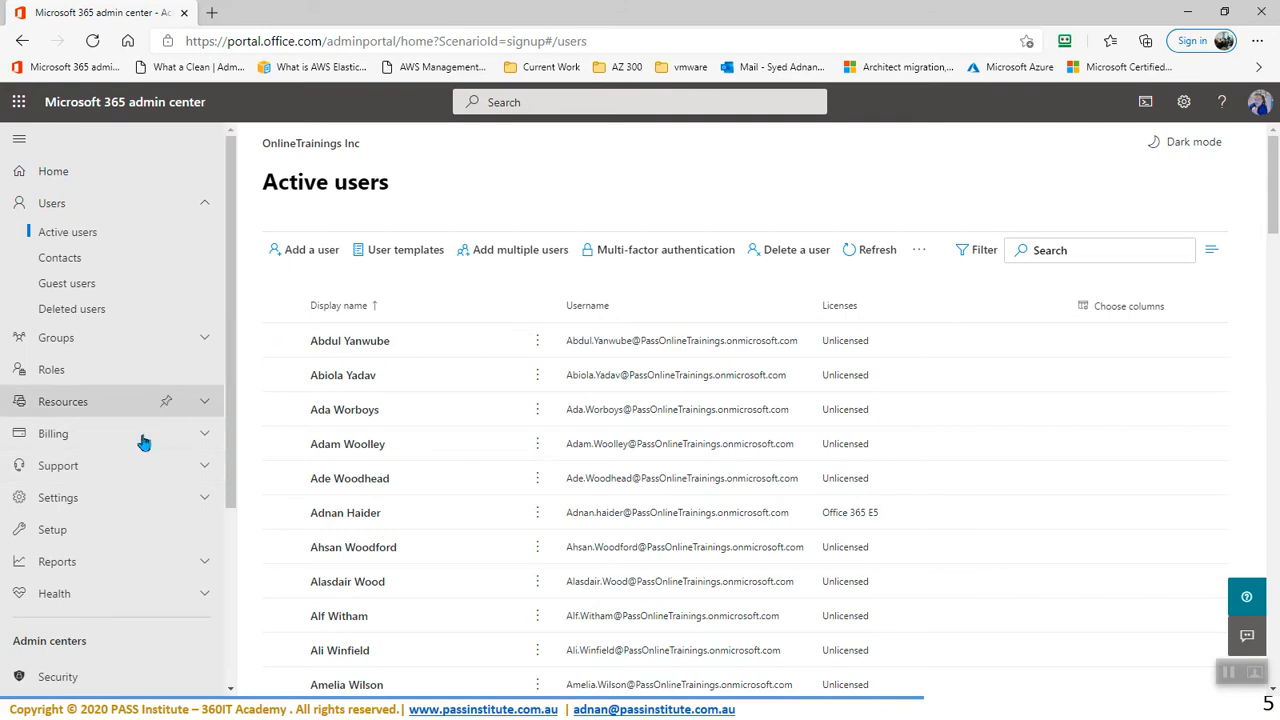
left_click(84, 531)
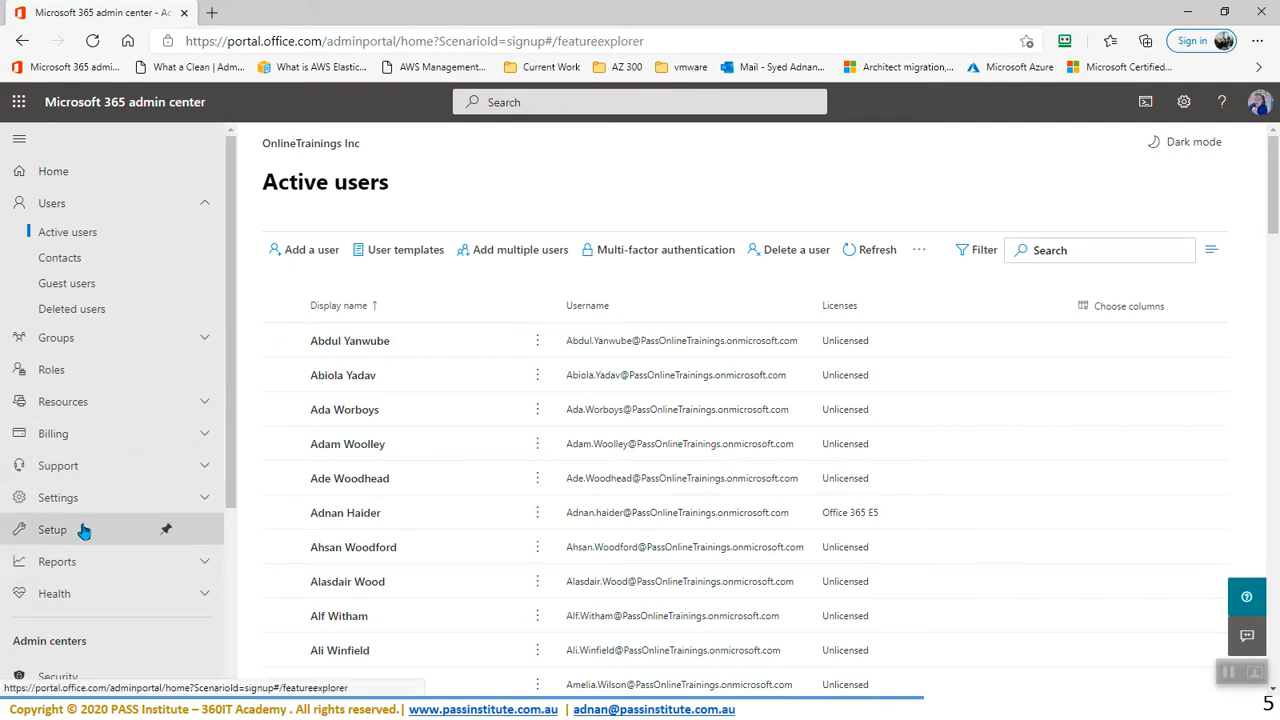
scroll(468, 497, "down", 3)
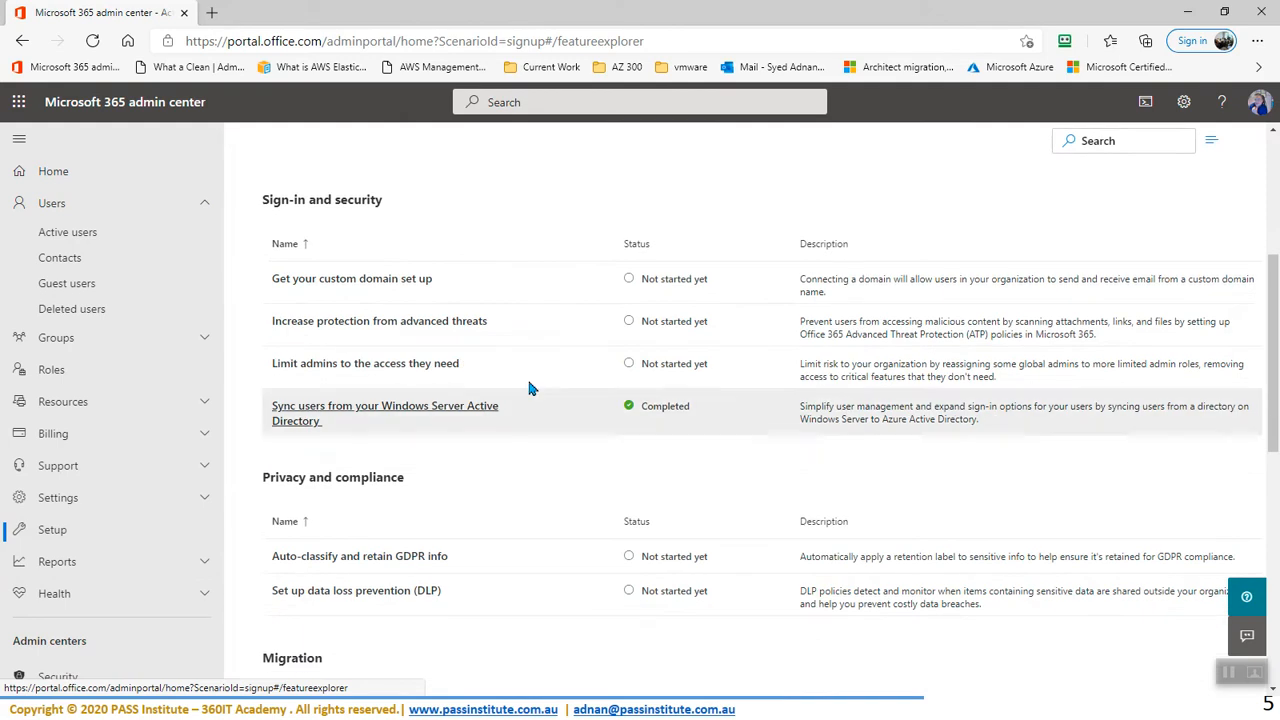
left_click(381, 284)
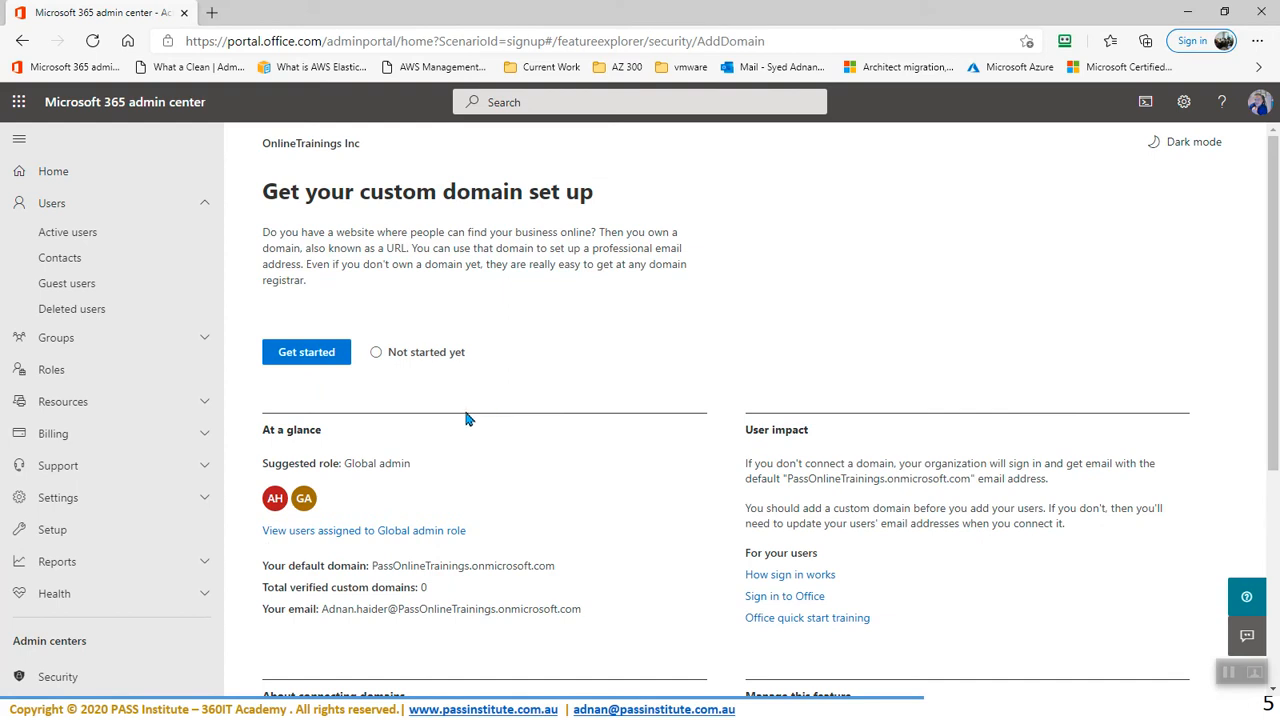
Review the phases and prerequisites for connecting a custom domain, including owning a domain and having registrar sign-in information.
scroll(462, 421, "down", 3)
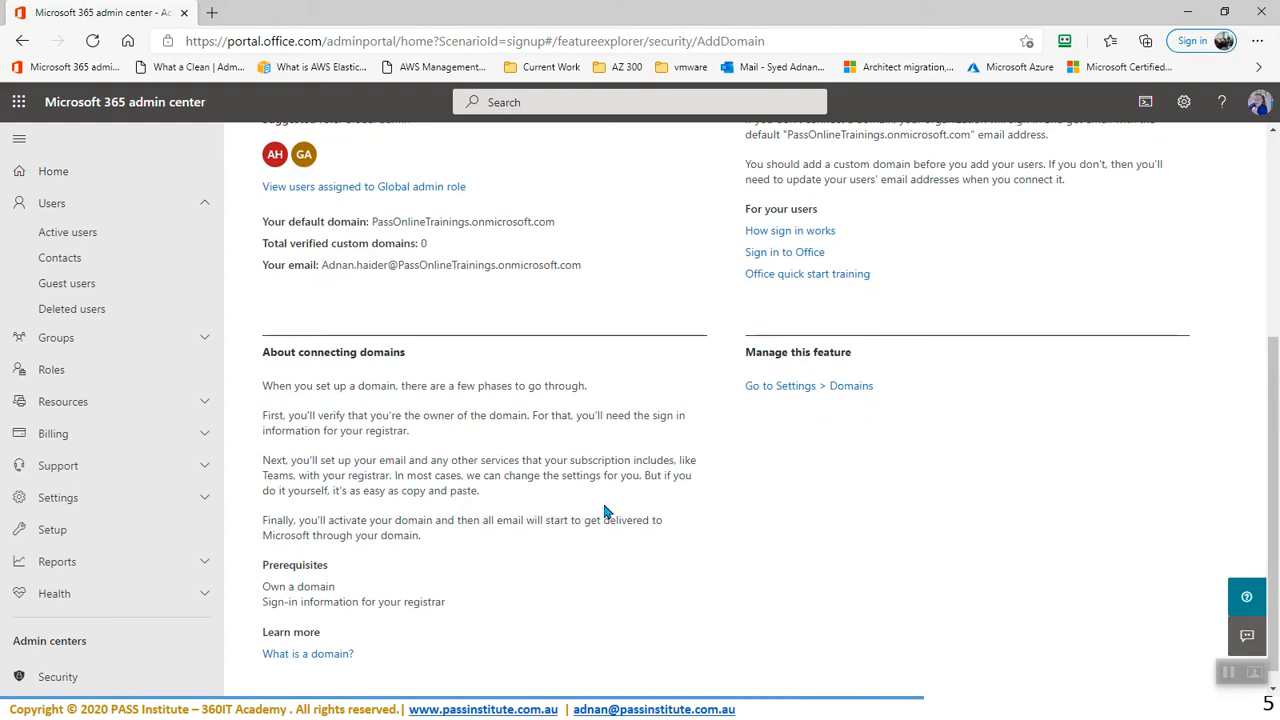
left_click_drag(259, 589, 413, 621)
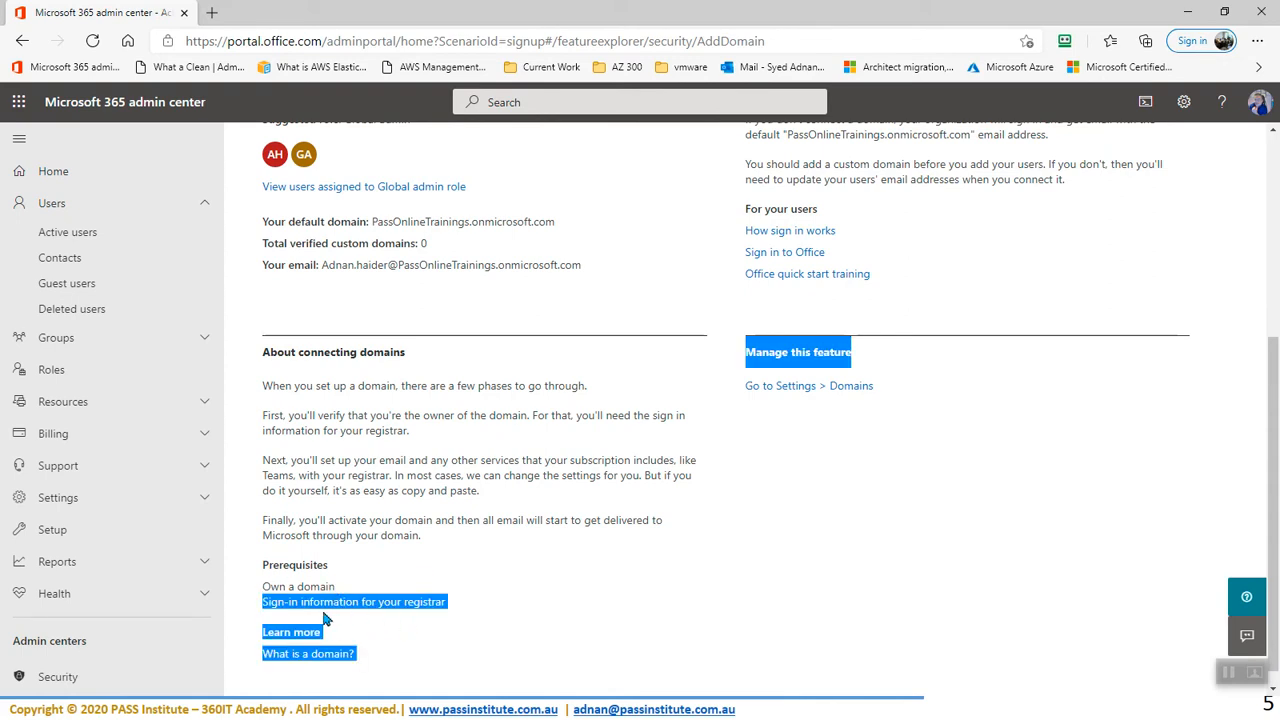
scroll(440, 338, "up", 4)
left_click(564, 383)
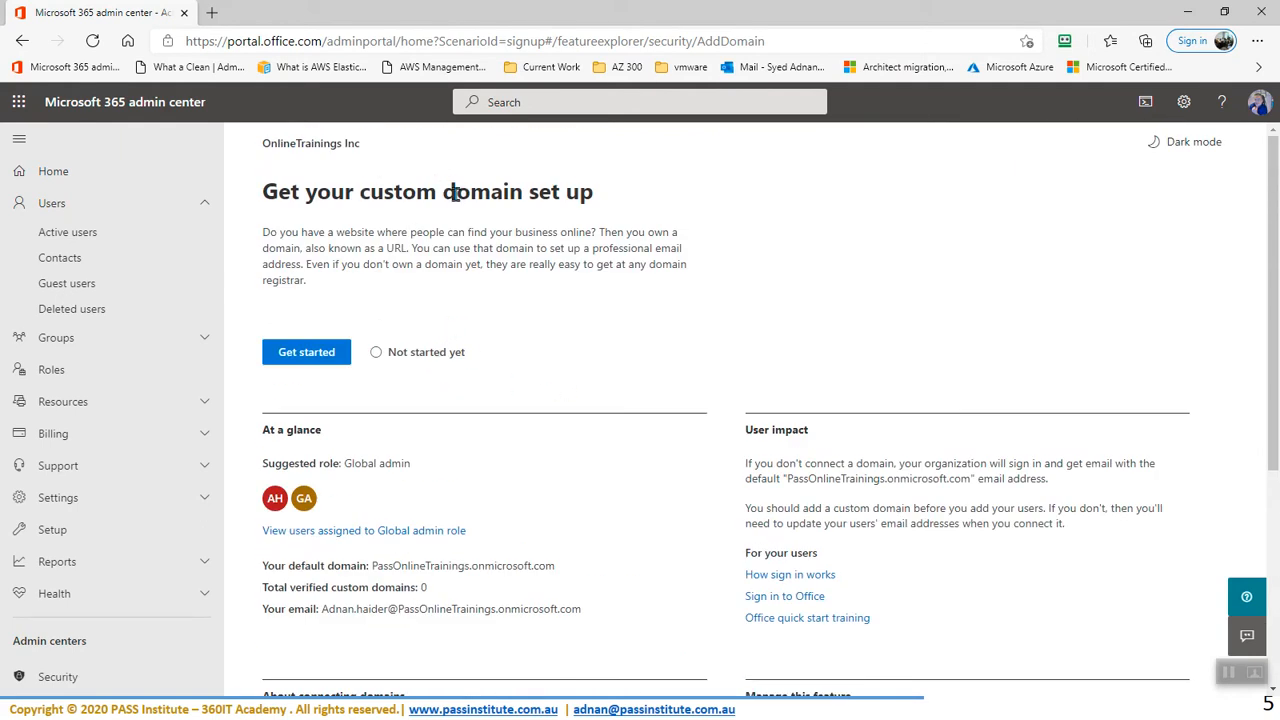
Search the web for "new domain name godady" in a new browser tab and open GoDaddy's domain offer page.
left_click(211, 14)
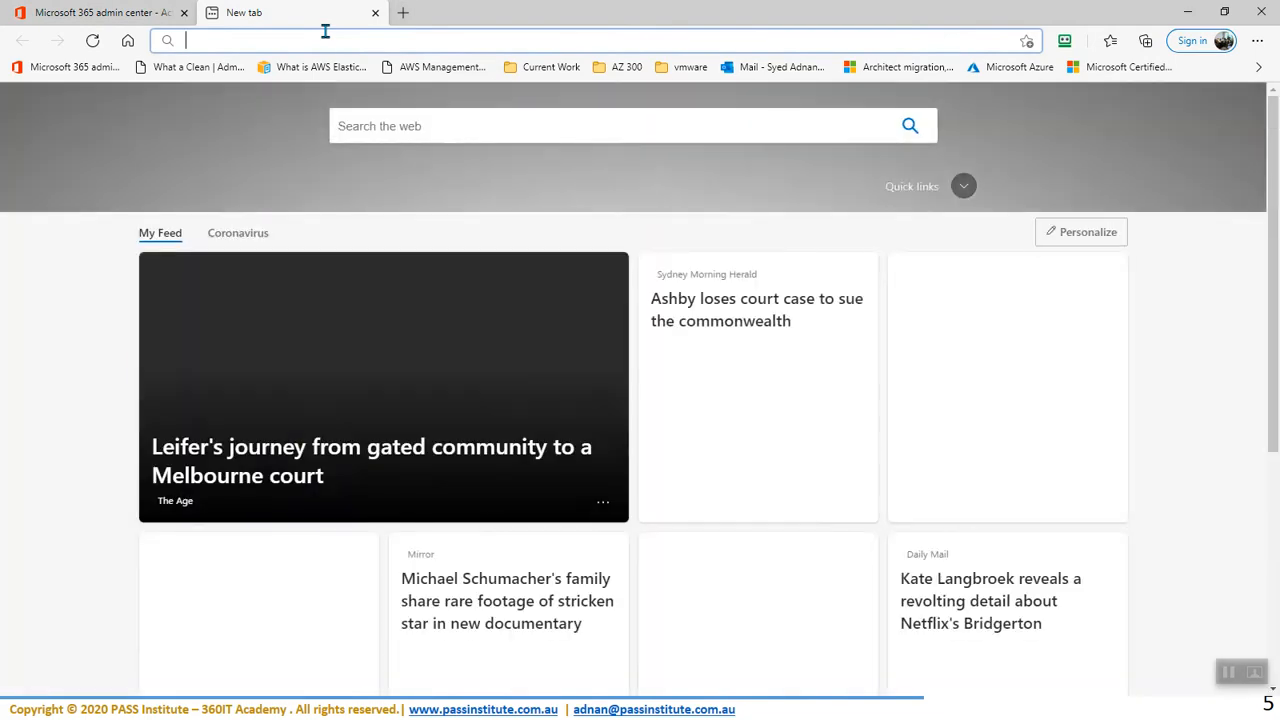
type("new domain")
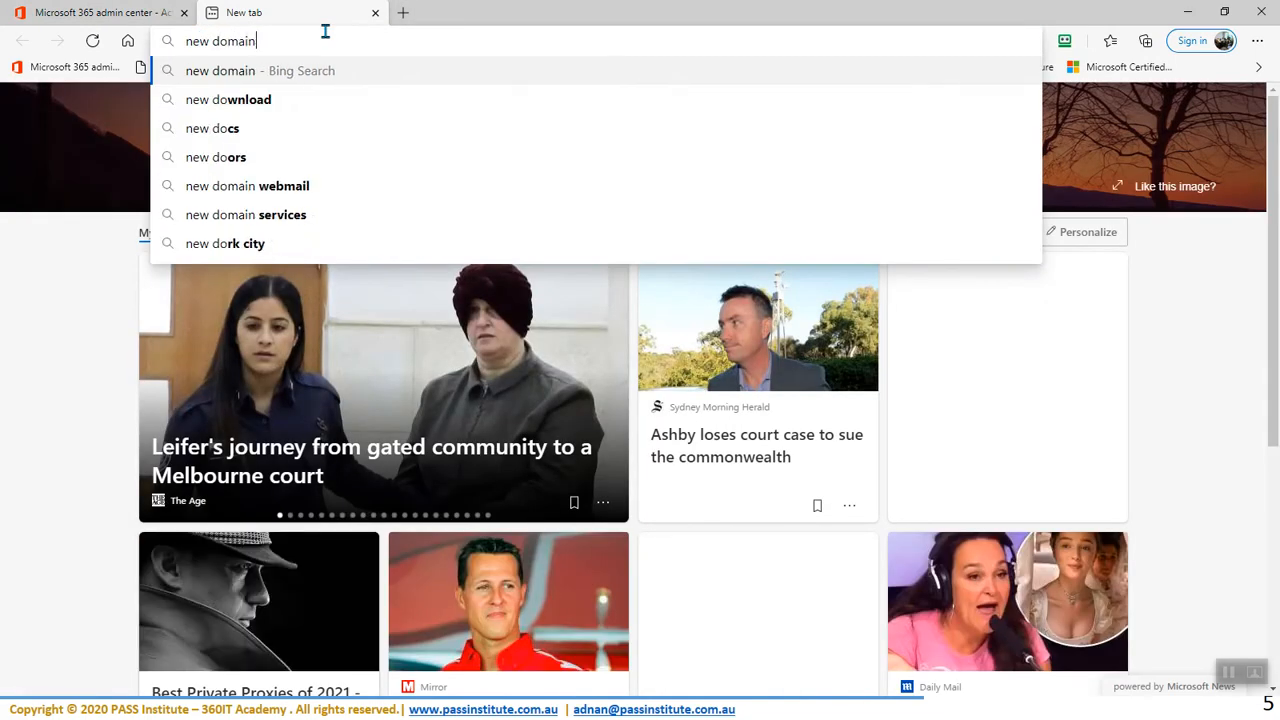
type(" name godady")
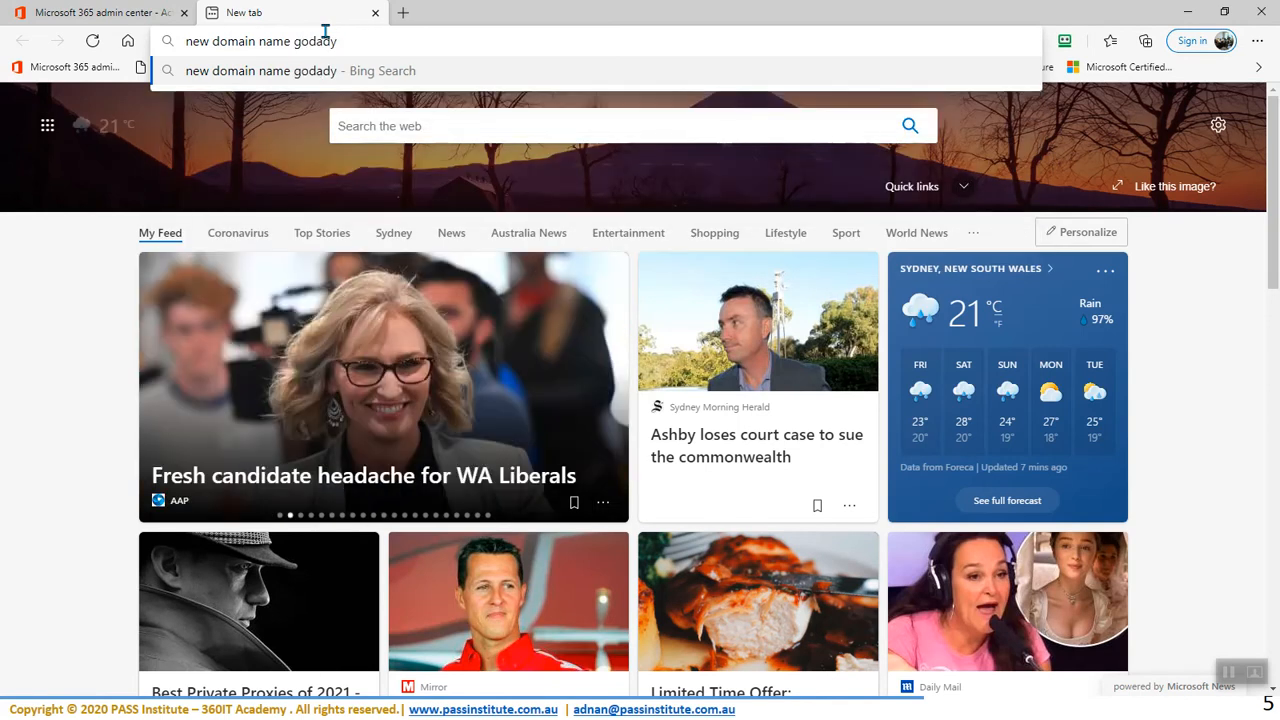
key("Return")
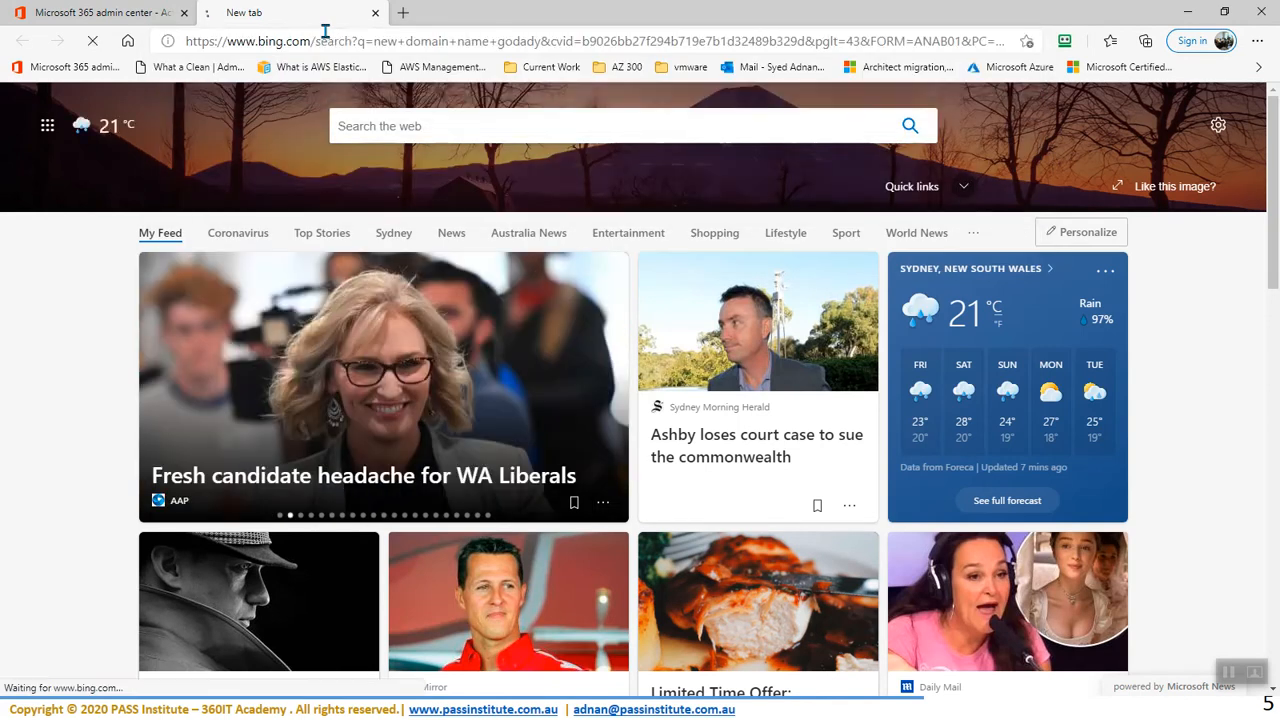
left_click(272, 277)
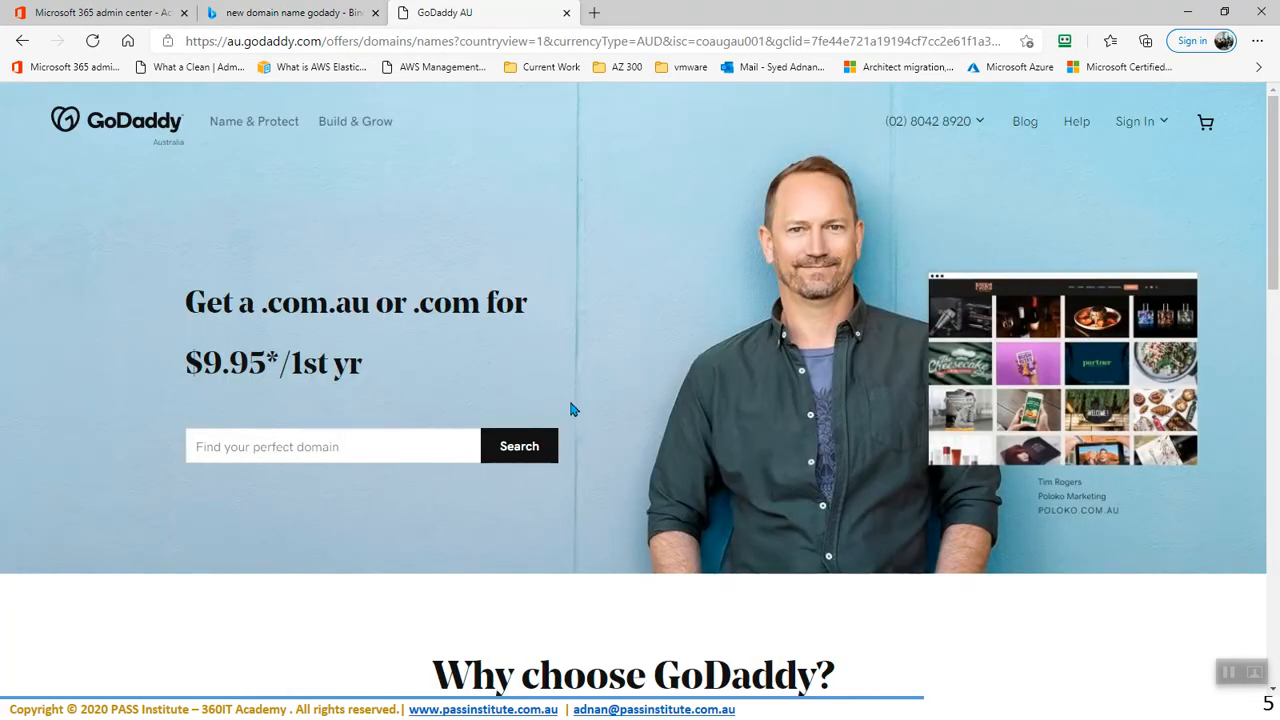
Check the availability of the domain 360cloud.online on GoDaddy.
left_click(328, 446)
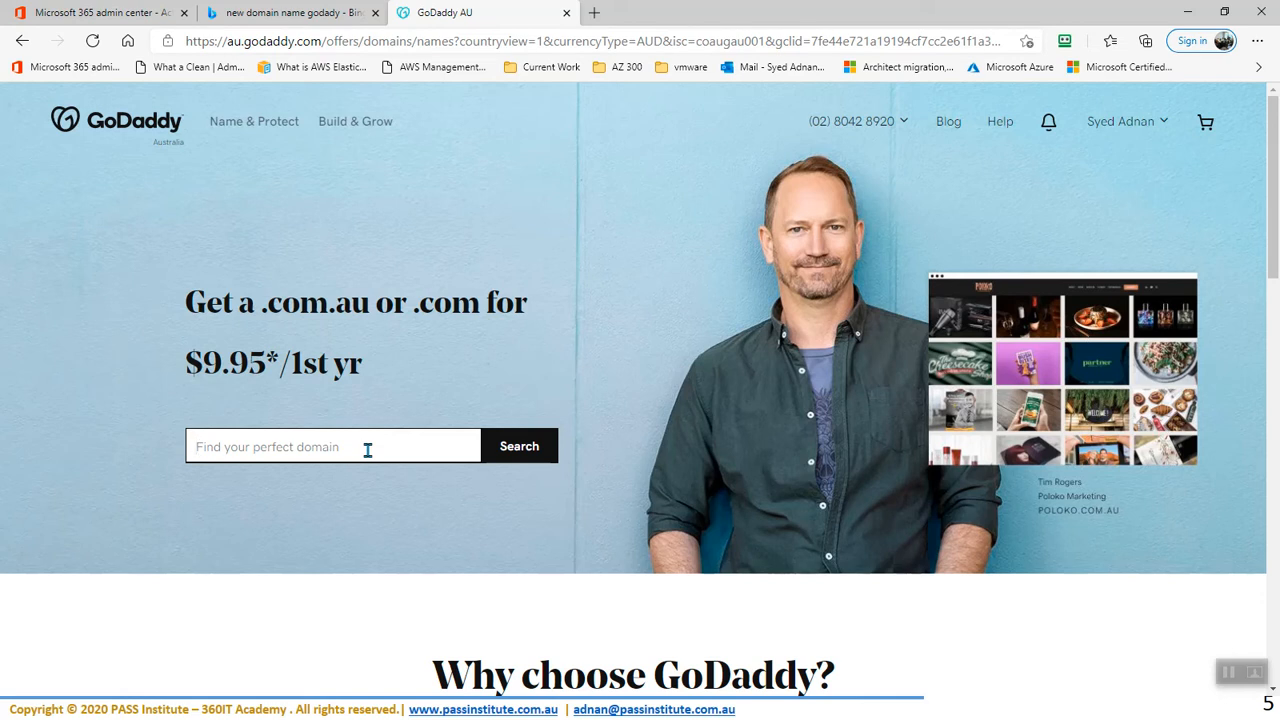
type("360cloud")
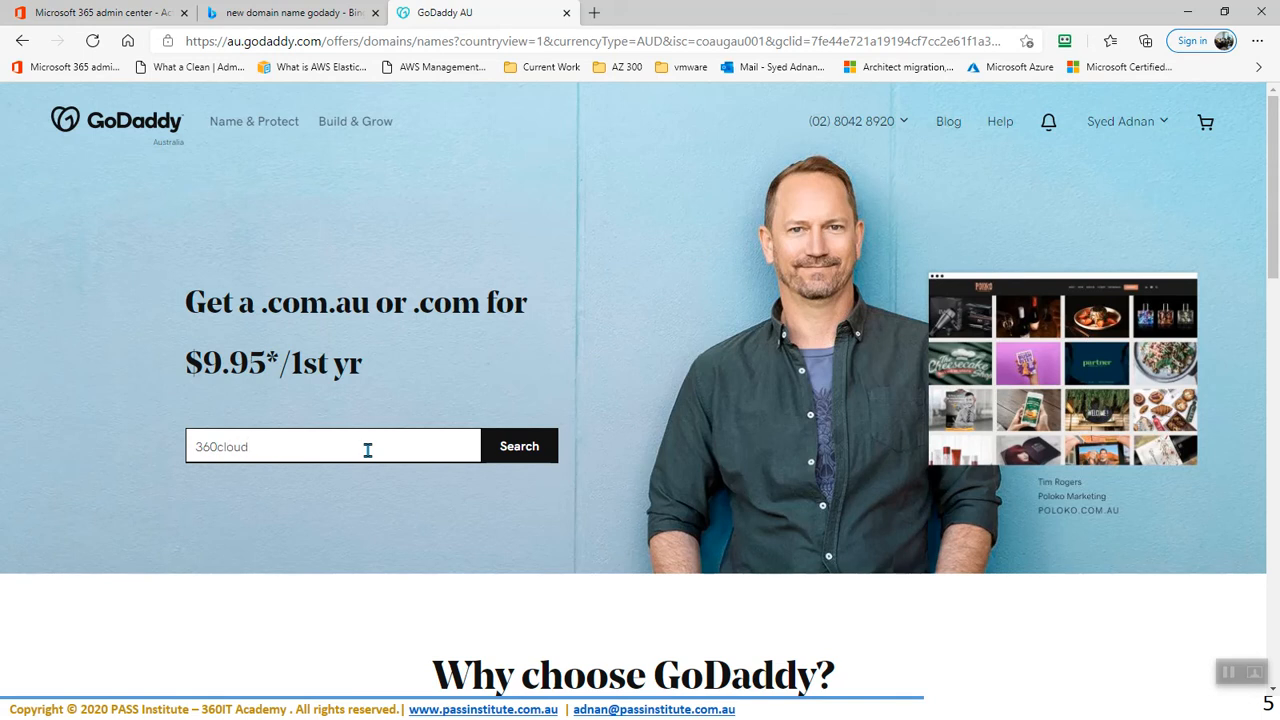
type(".online")
left_click(519, 453)
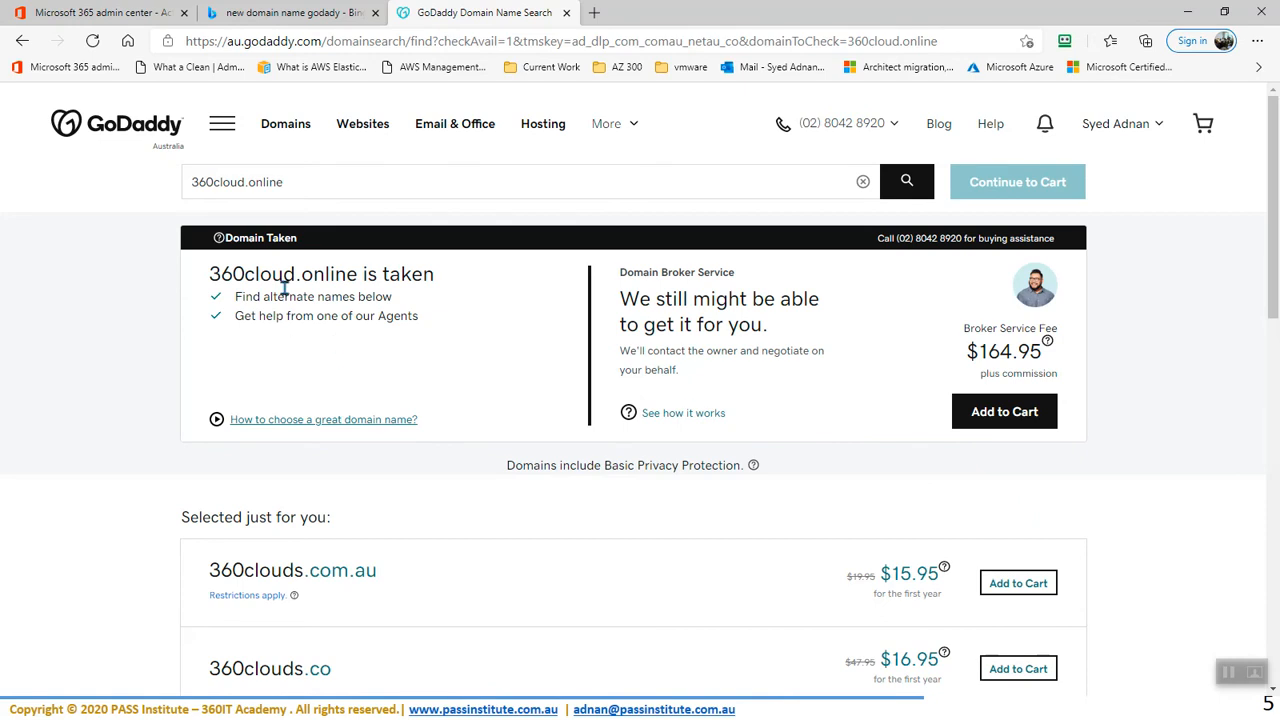
Change the domain search to 360cloudTrainings.online and check its availability.
left_click(242, 182)
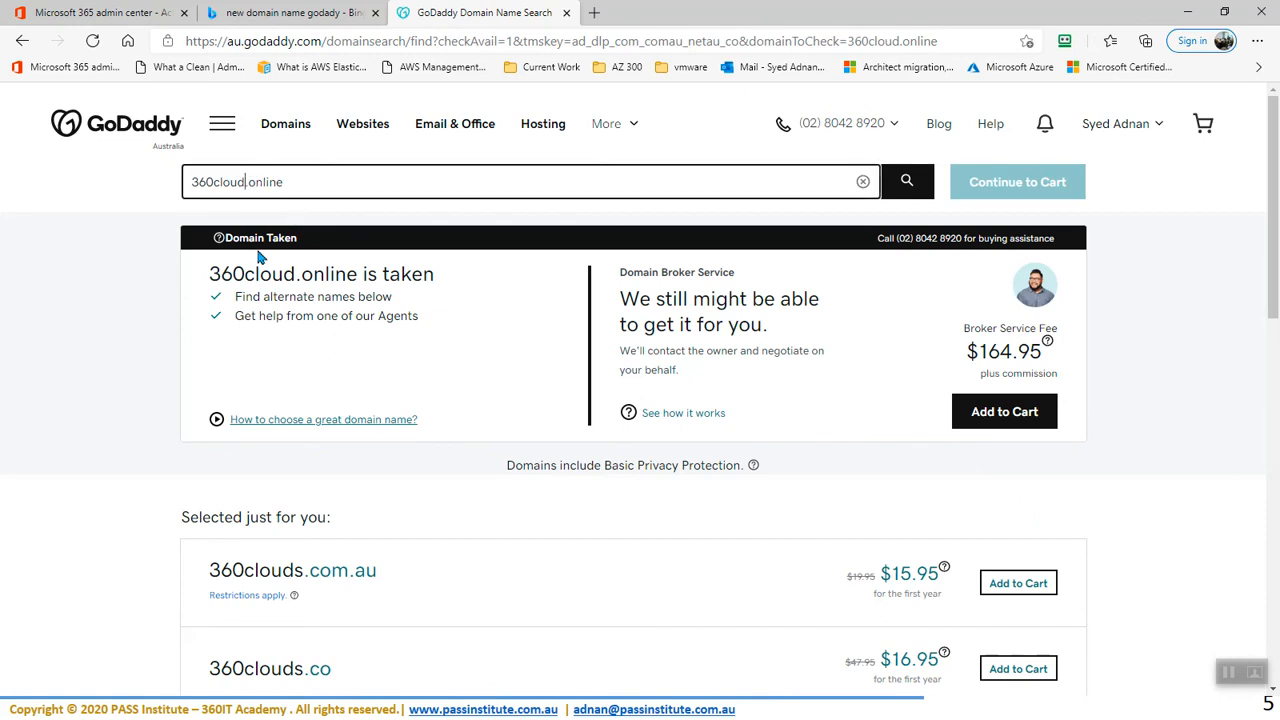
type("Trainings")
left_click(906, 184)
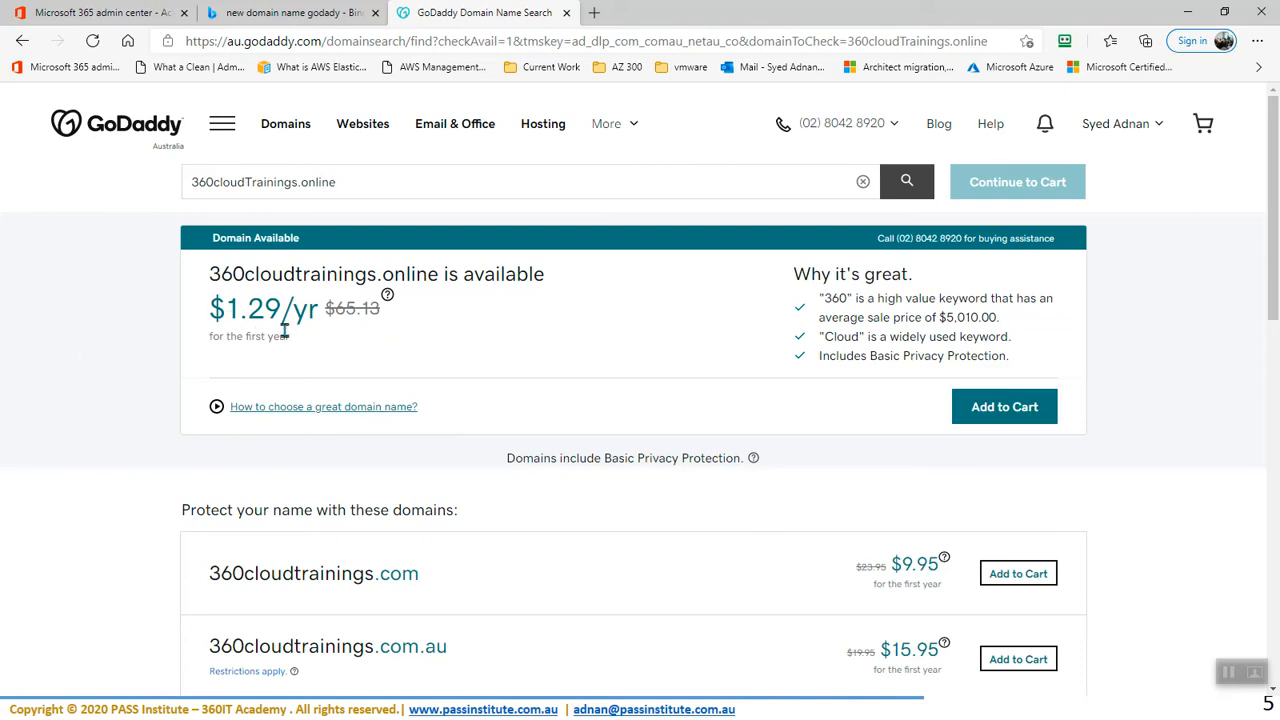
left_click_drag(213, 273, 441, 281)
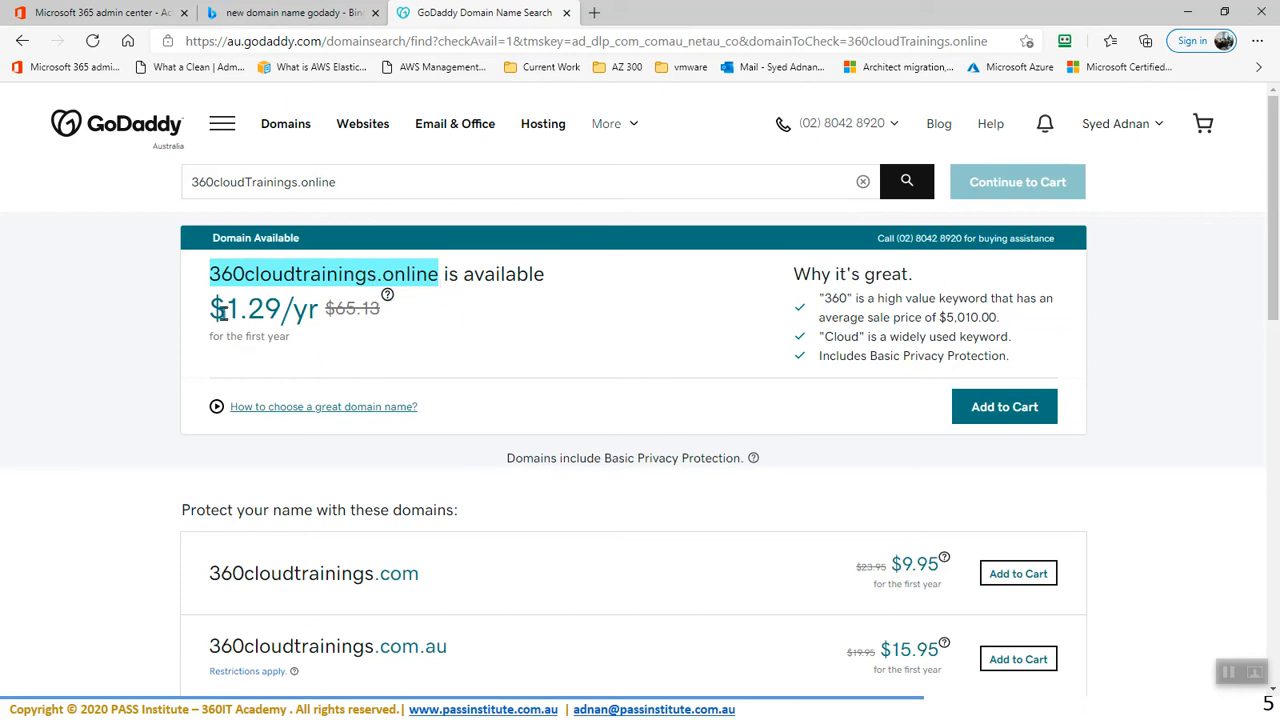
Add 360cloudtrainings.online to the basket, choose a 1 Year term and continue to the cart.
left_click(1003, 410)
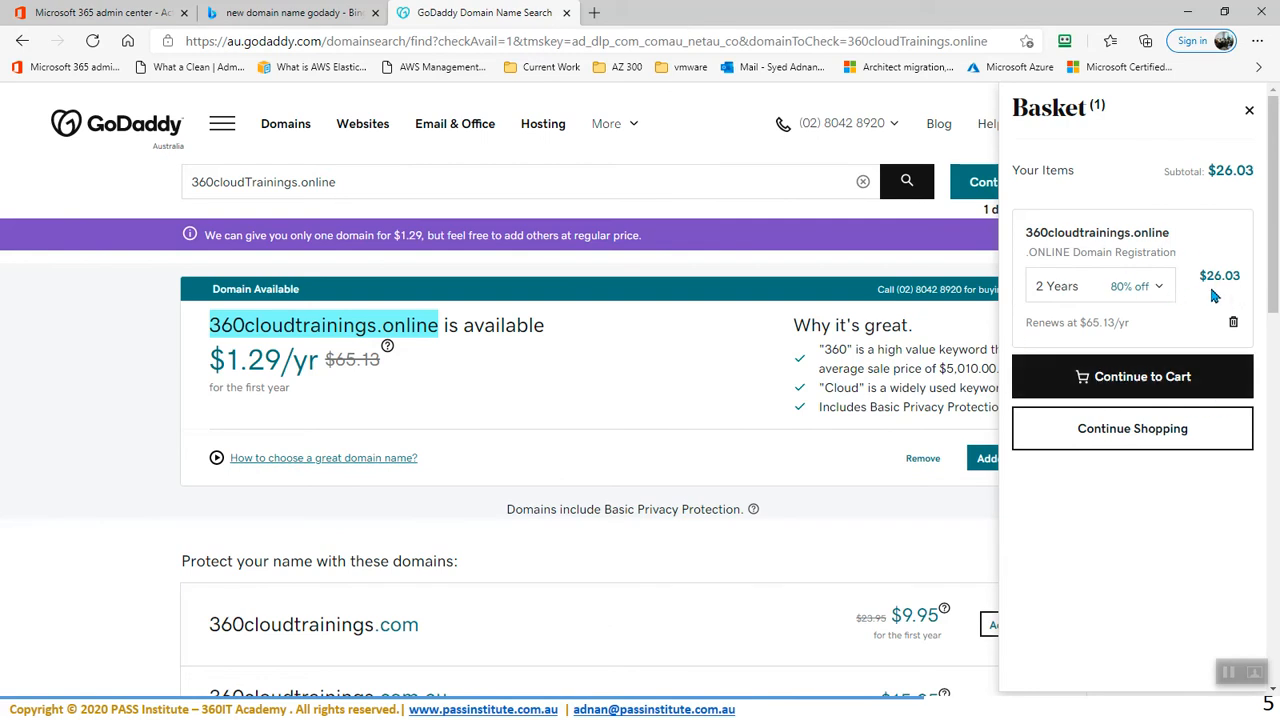
left_click(1158, 289)
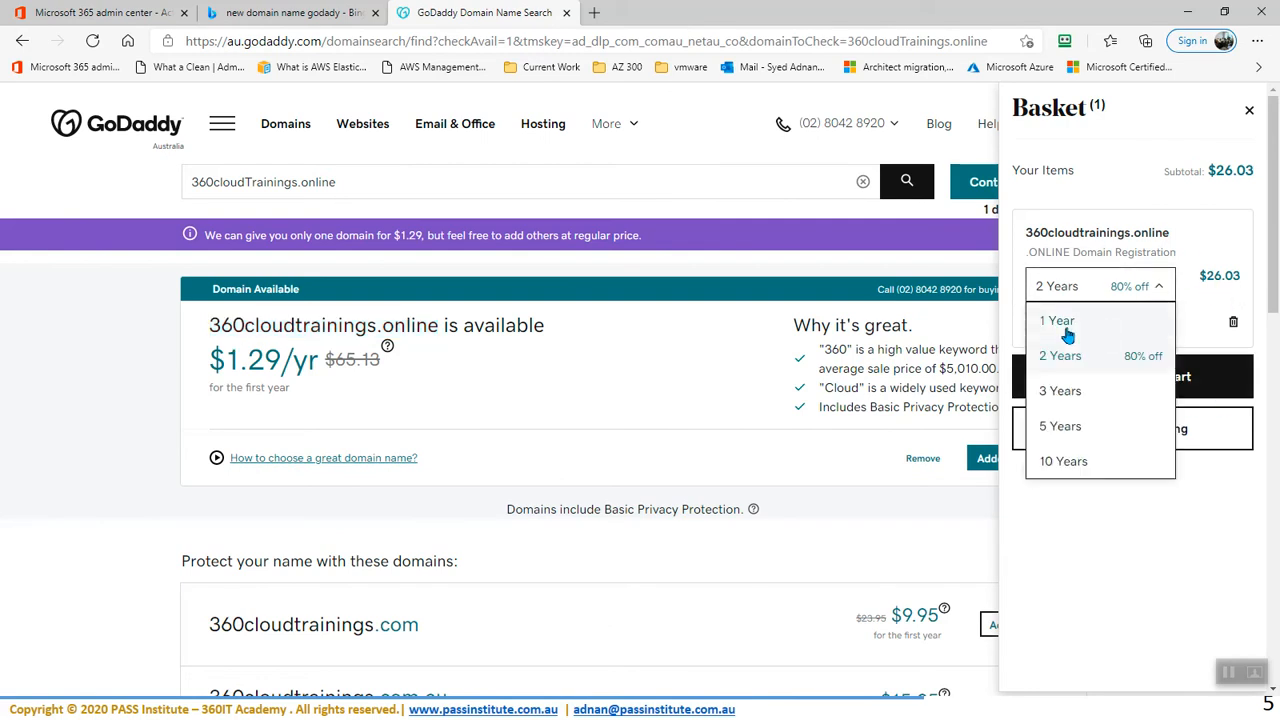
left_click(1067, 333)
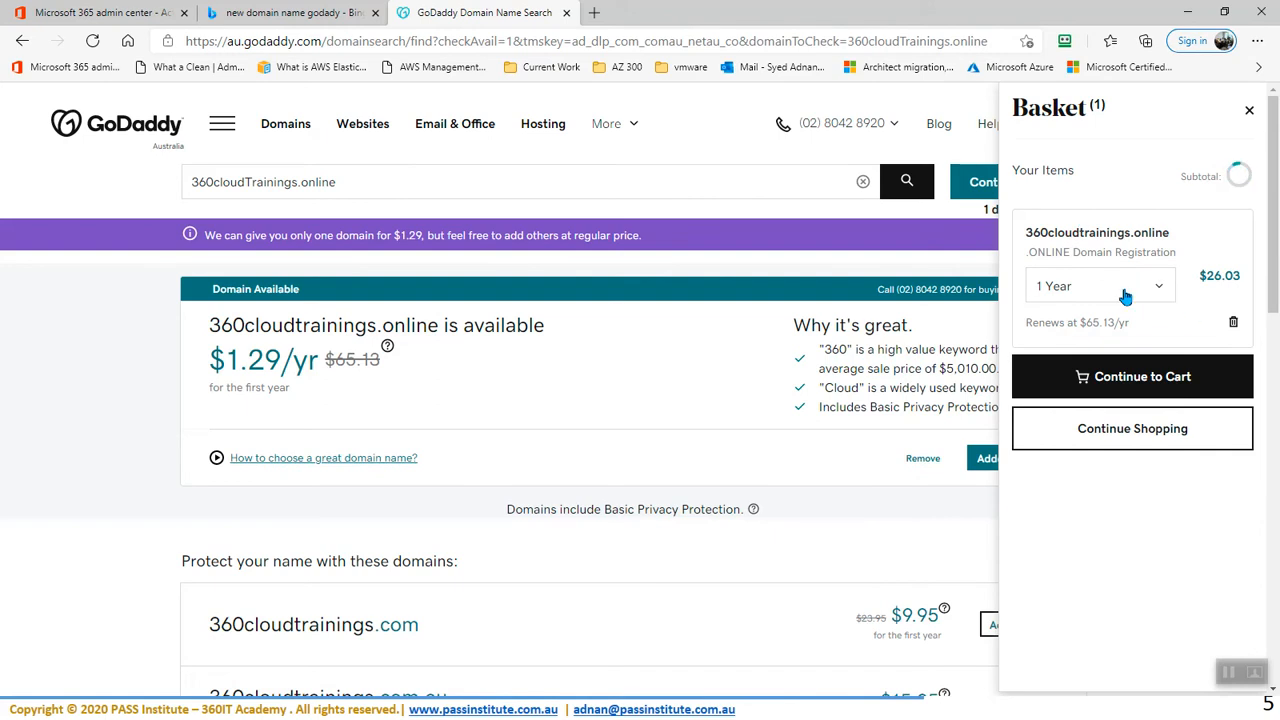
left_click(1145, 385)
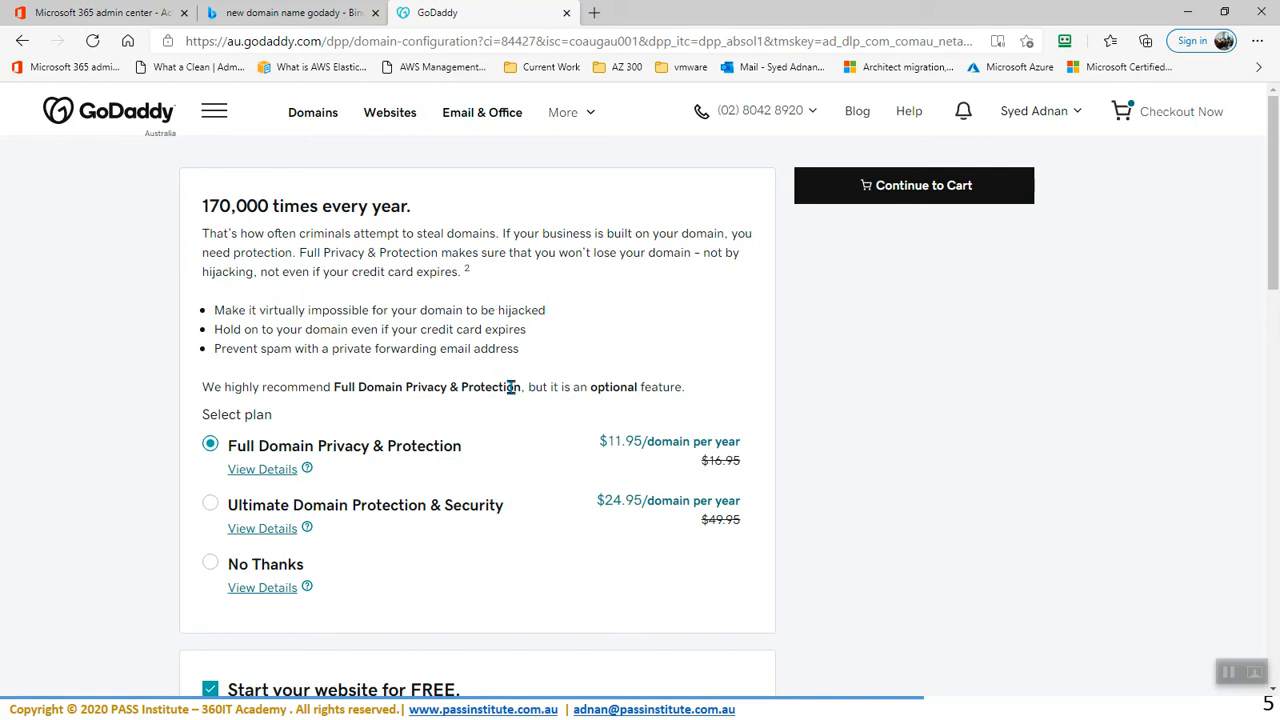
Decline the domain privacy and protection plans with No Thanks and continue to the cart.
scroll(530, 505, "down", 3)
scroll(586, 335, "up", 3)
left_click(213, 566)
scroll(346, 589, "down", 6)
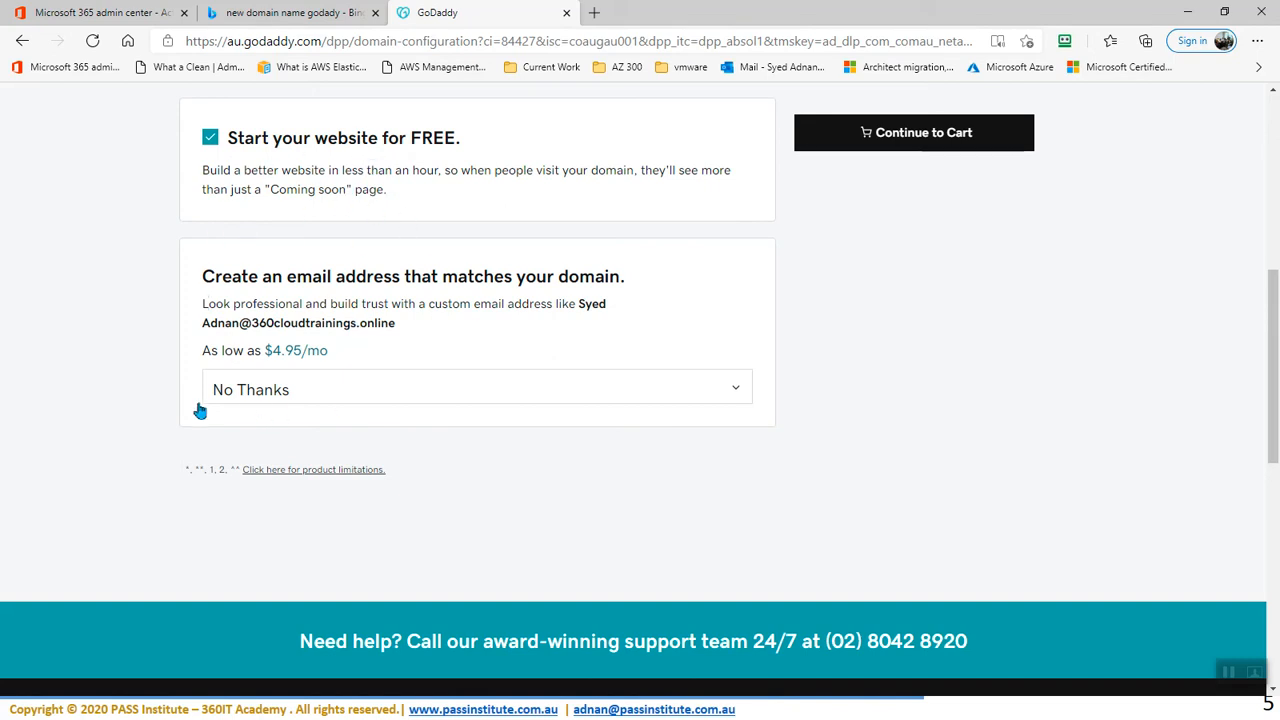
scroll(1095, 360, "up", 4)
left_click(921, 134)
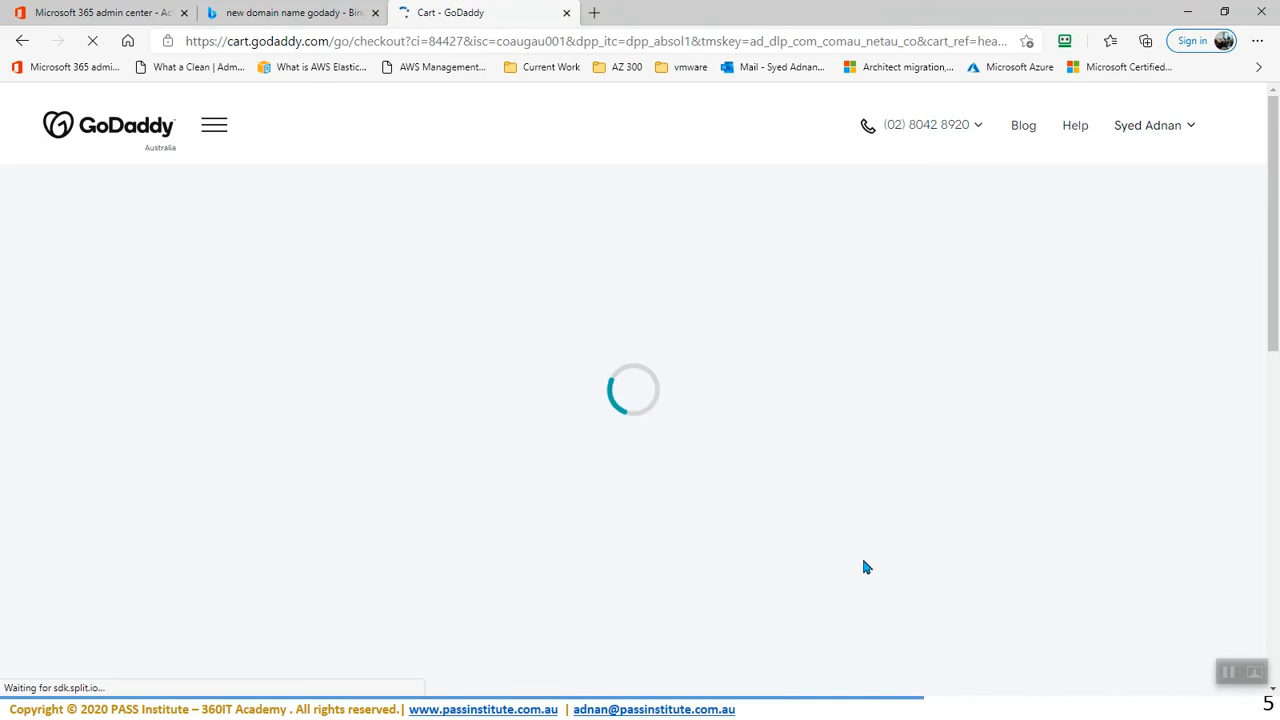
Set the registration term of 360cloudtrainings.online to 1 Year in the cart and proceed to checkout.
scroll(889, 442, "down", 3)
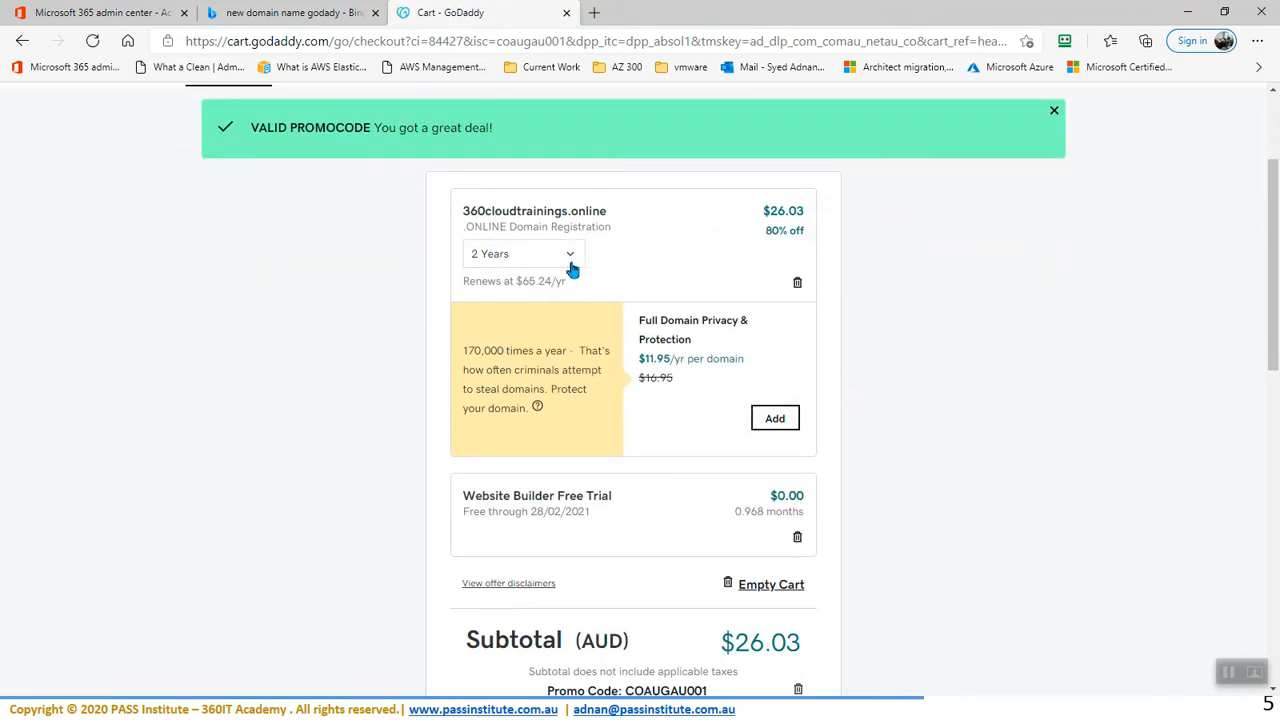
left_click(537, 262)
left_click(515, 280)
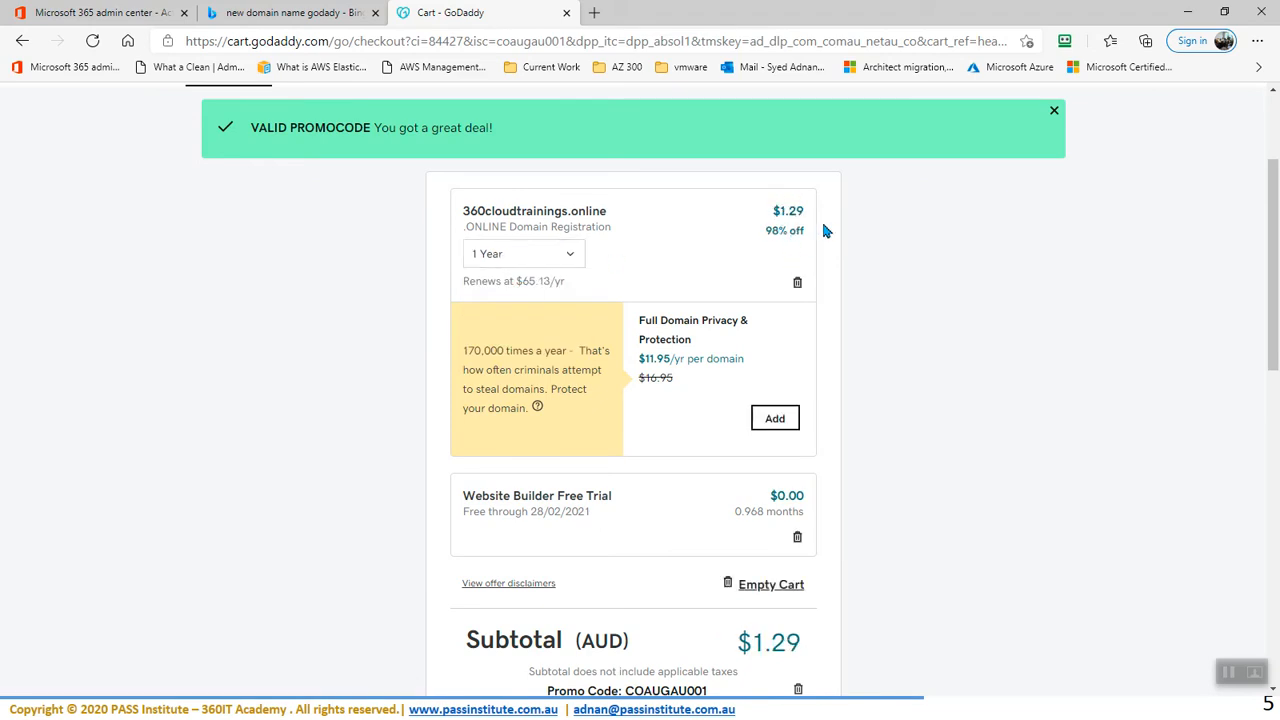
scroll(770, 467, "down", 4)
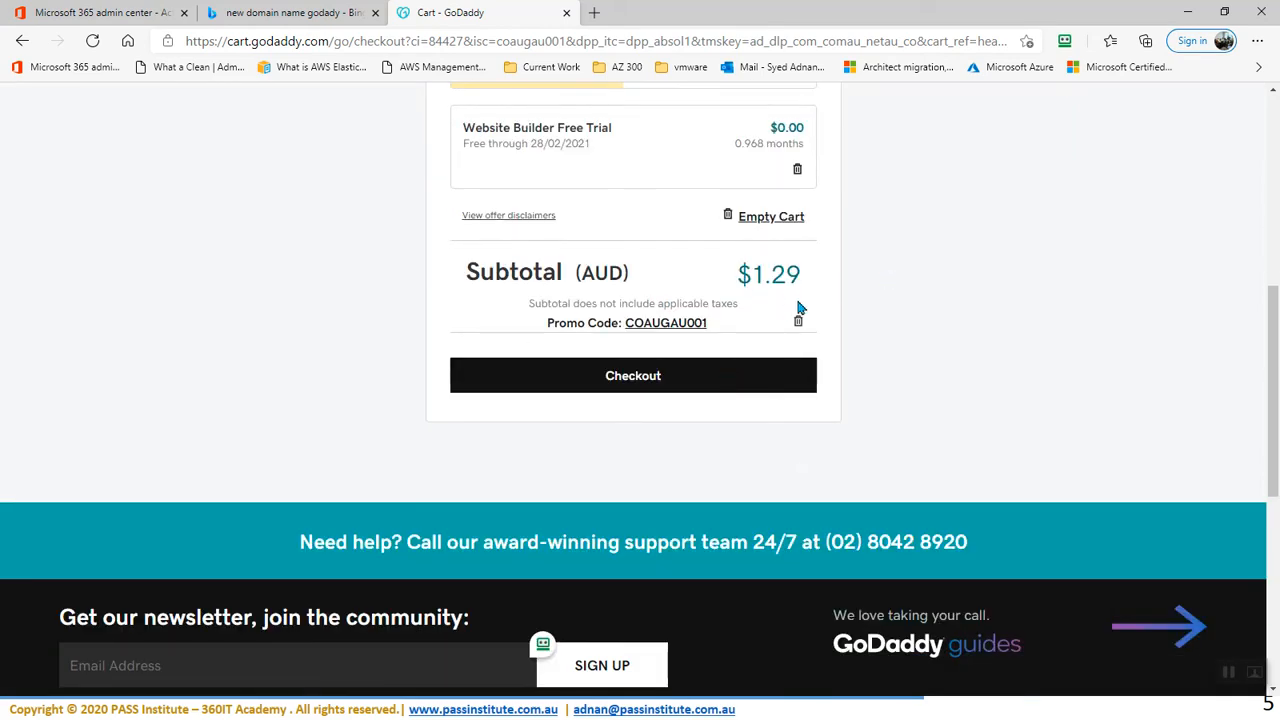
left_click(625, 382)
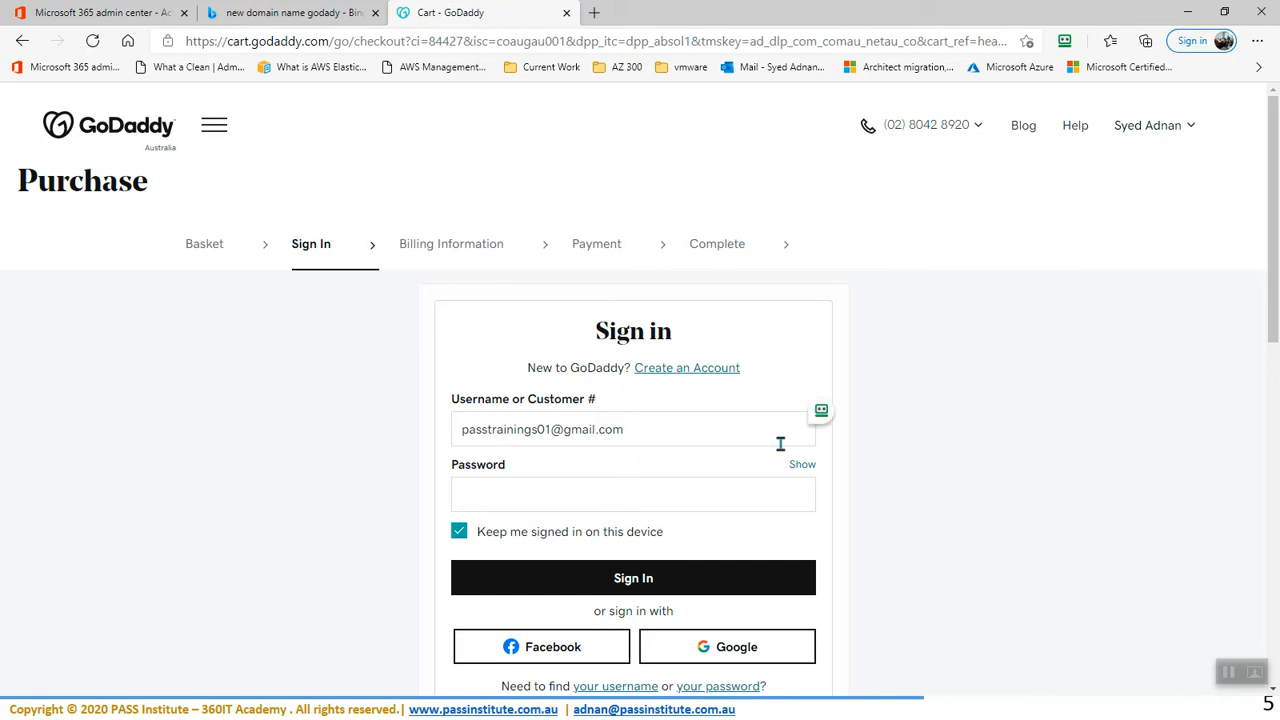
Sign in to the GoDaddy account at checkout by filling the username and password from the saved Gmail-based login.
left_click(821, 411)
left_click(955, 399)
left_click(821, 411)
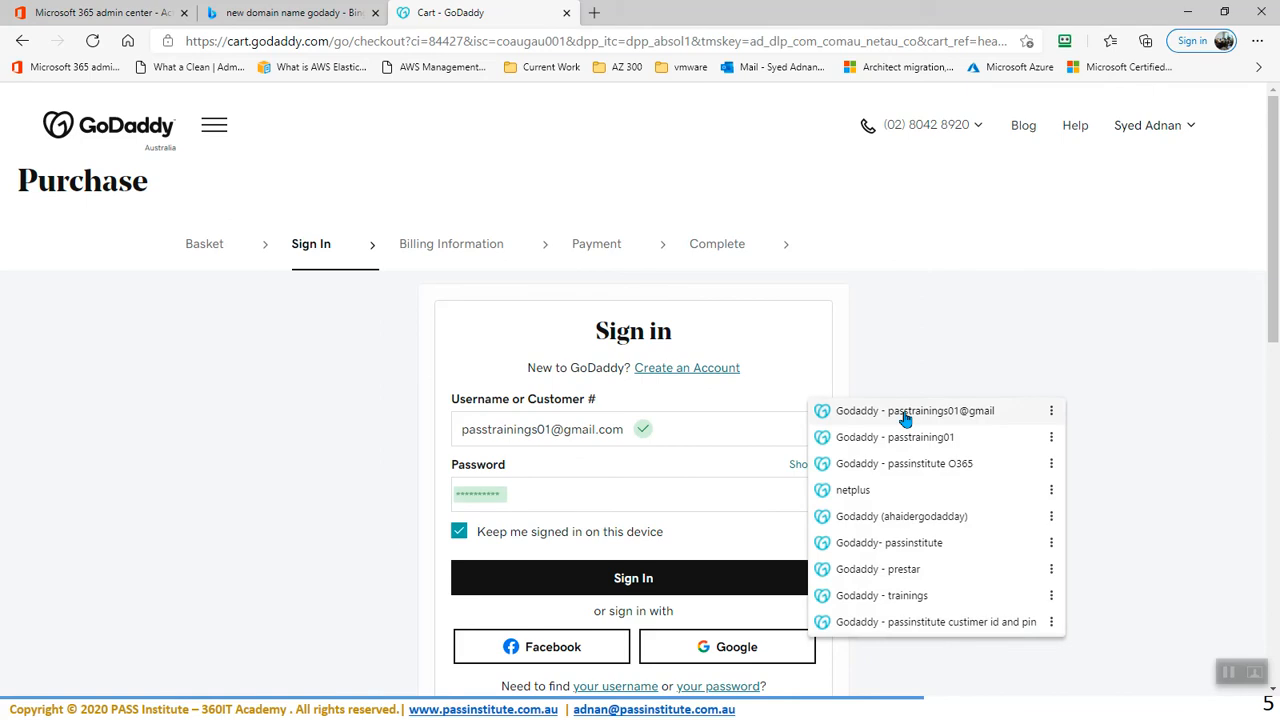
left_click(905, 416)
key("Return")
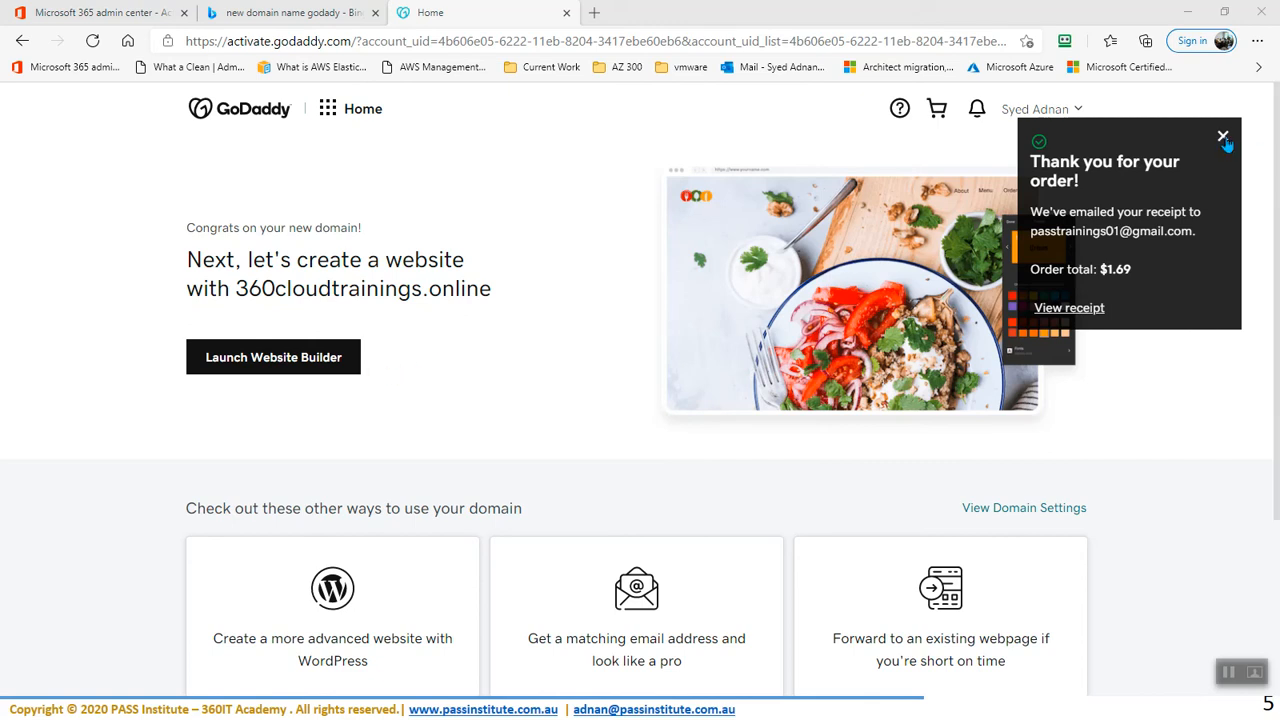
Copy the purchased domain name 360cloudtrainings.online and try to load it as a website in a new browser tab.
left_click_drag(236, 288, 489, 289)
key("ctrl+c")
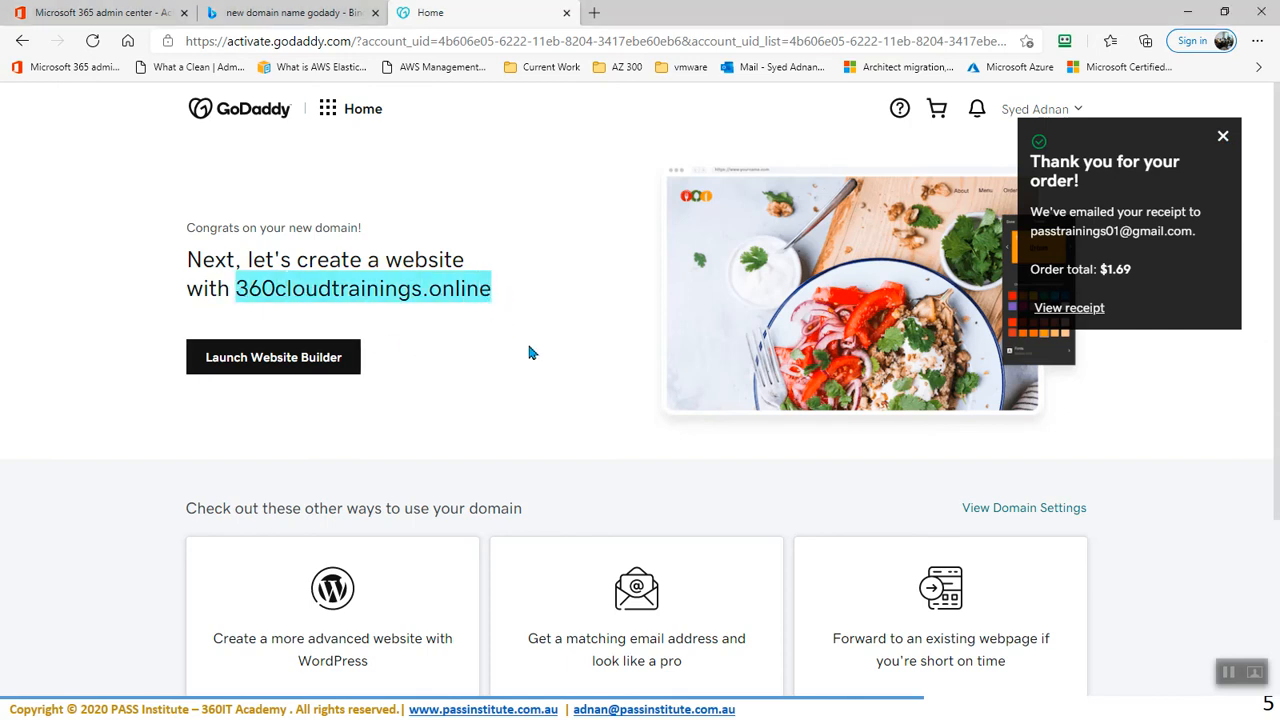
left_click(593, 13)
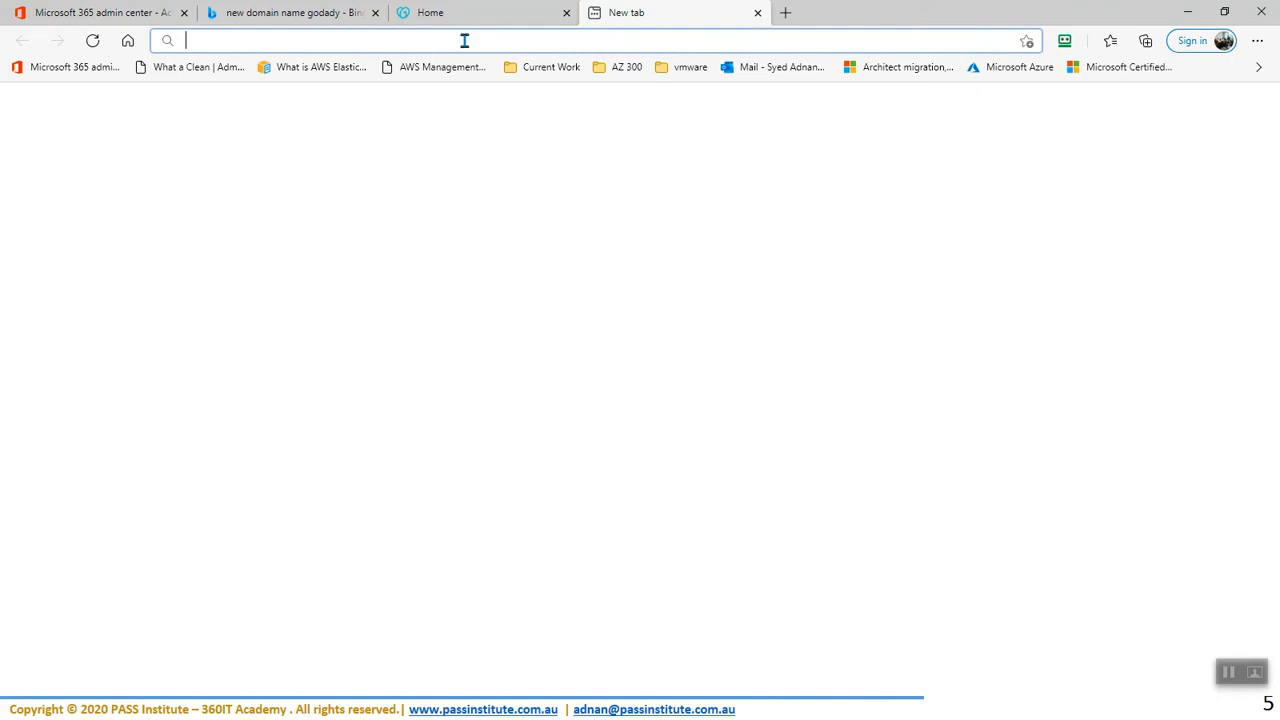
key("ctrl+v")
key("Return")
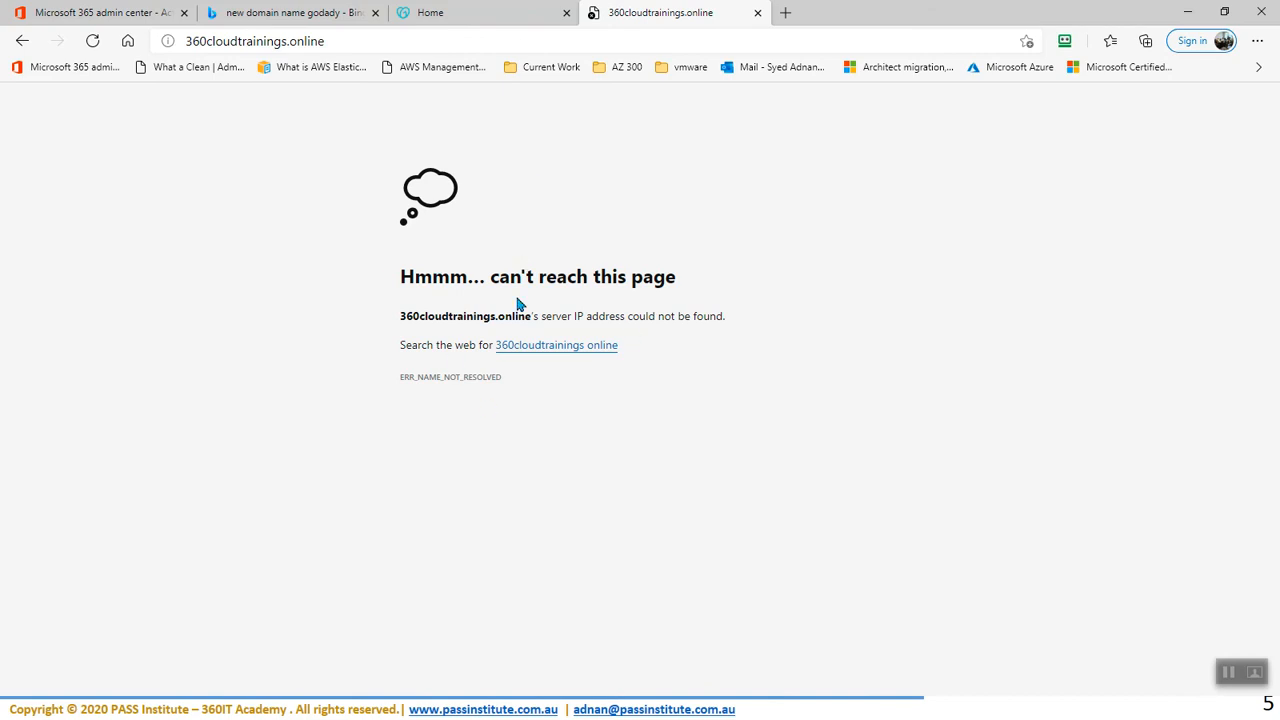
Return to the GoDaddy order confirmation page and open the domain settings of 360cloudtrainings.online.
left_click(442, 14)
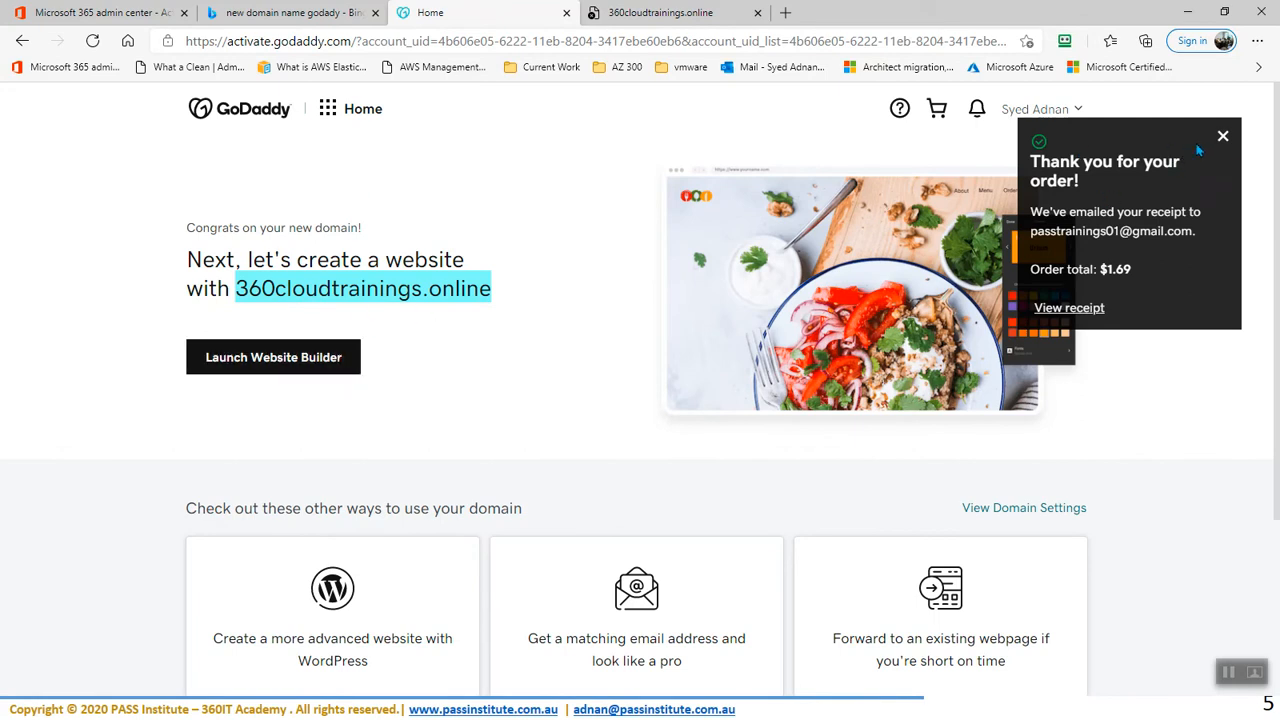
scroll(560, 358, "down", 3)
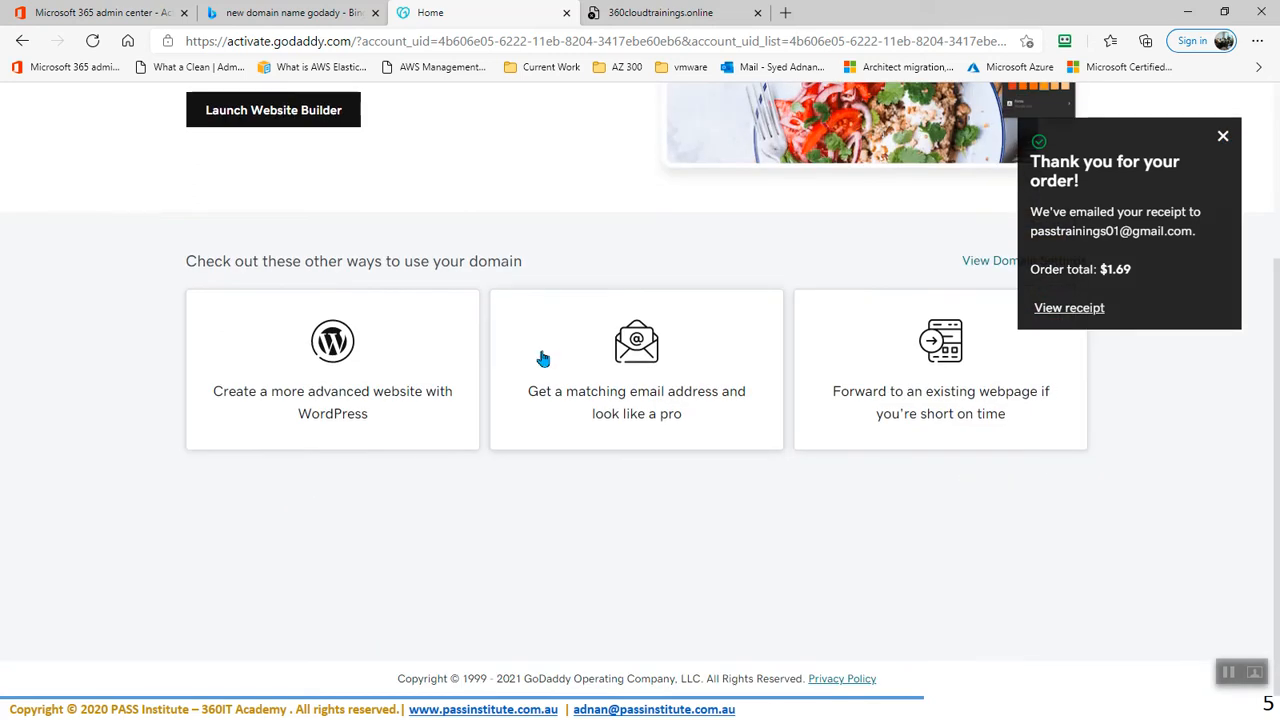
scroll(545, 357, "up", 3)
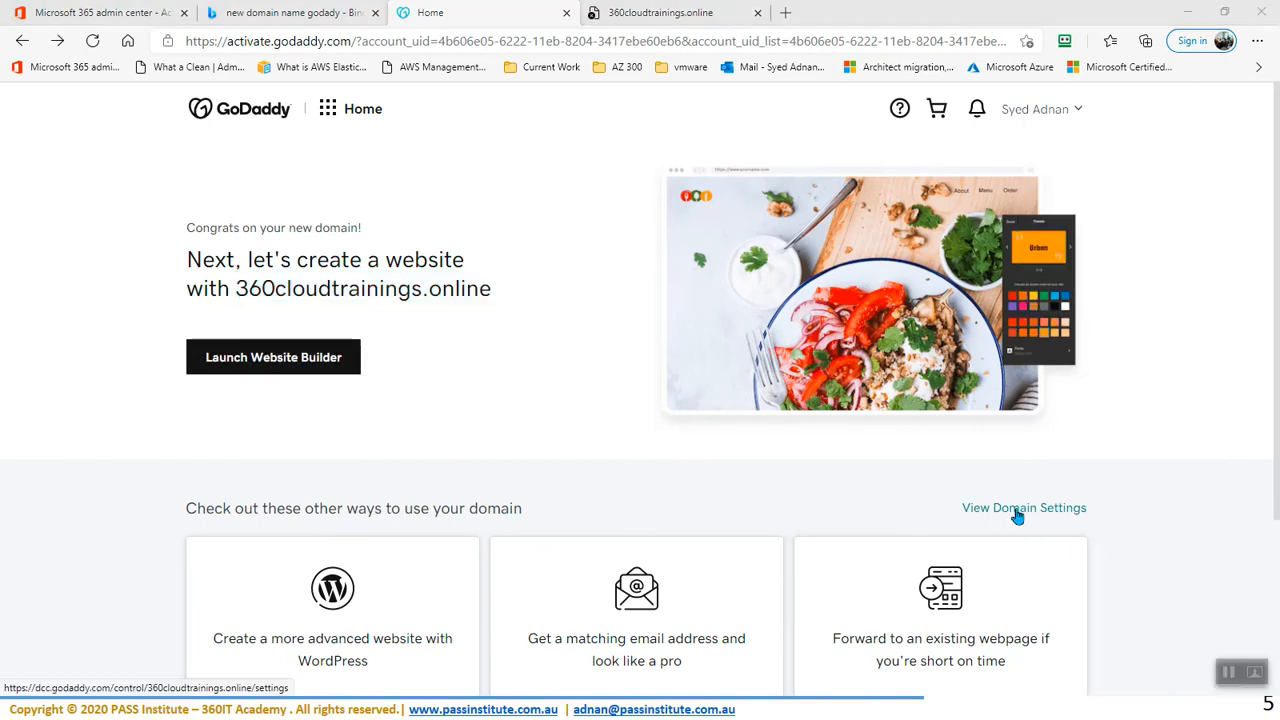
left_click(1017, 515)
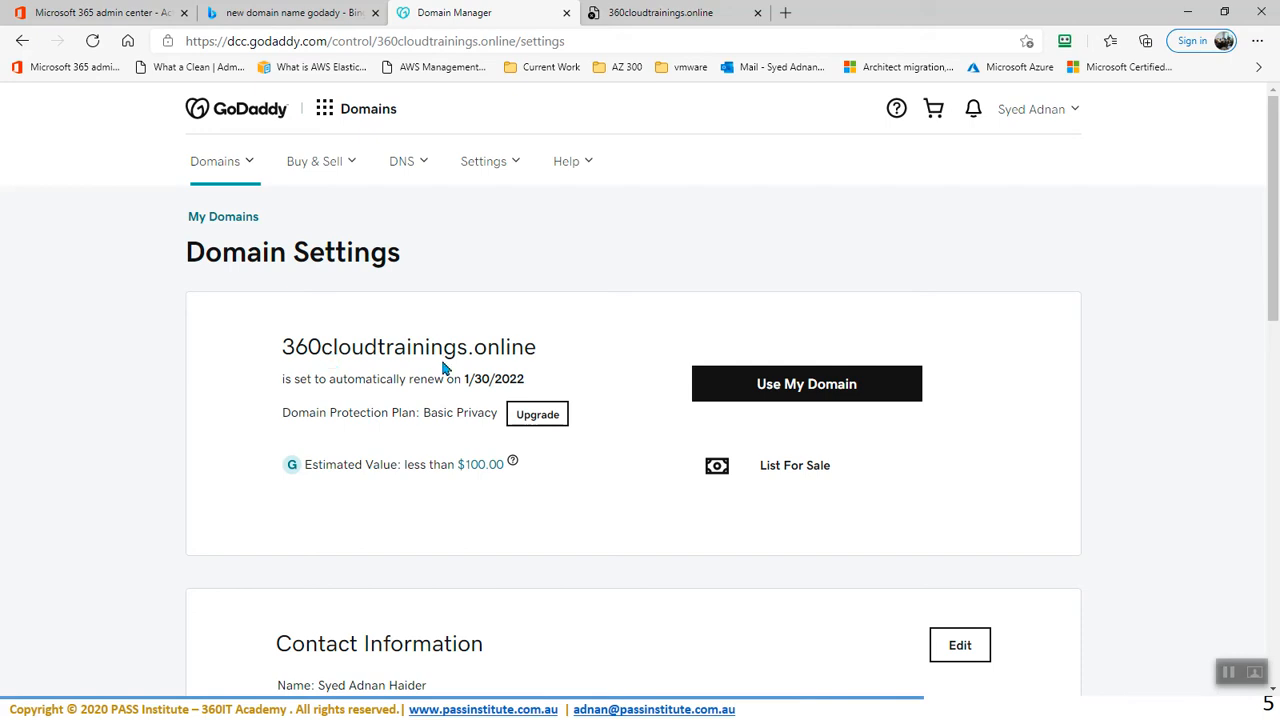
Switch to the Microsoft 365 admin center and view the active users with their usernames.
left_click(72, 20)
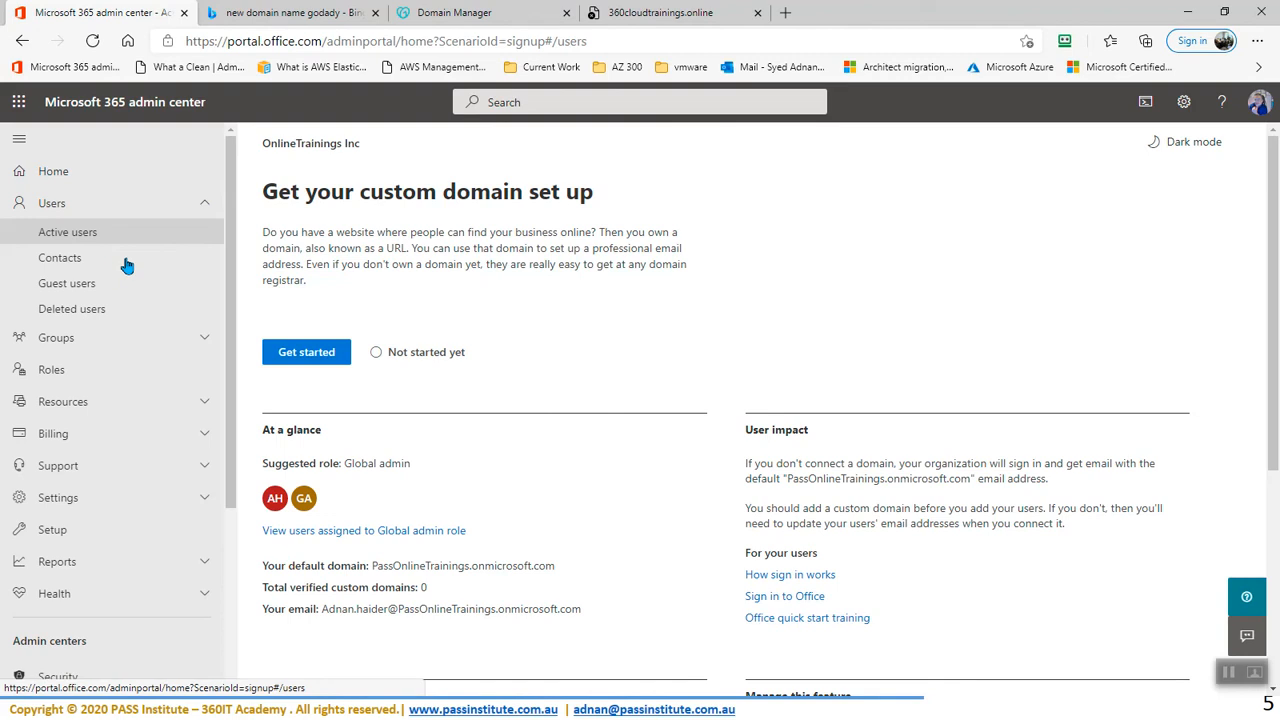
left_click(78, 238)
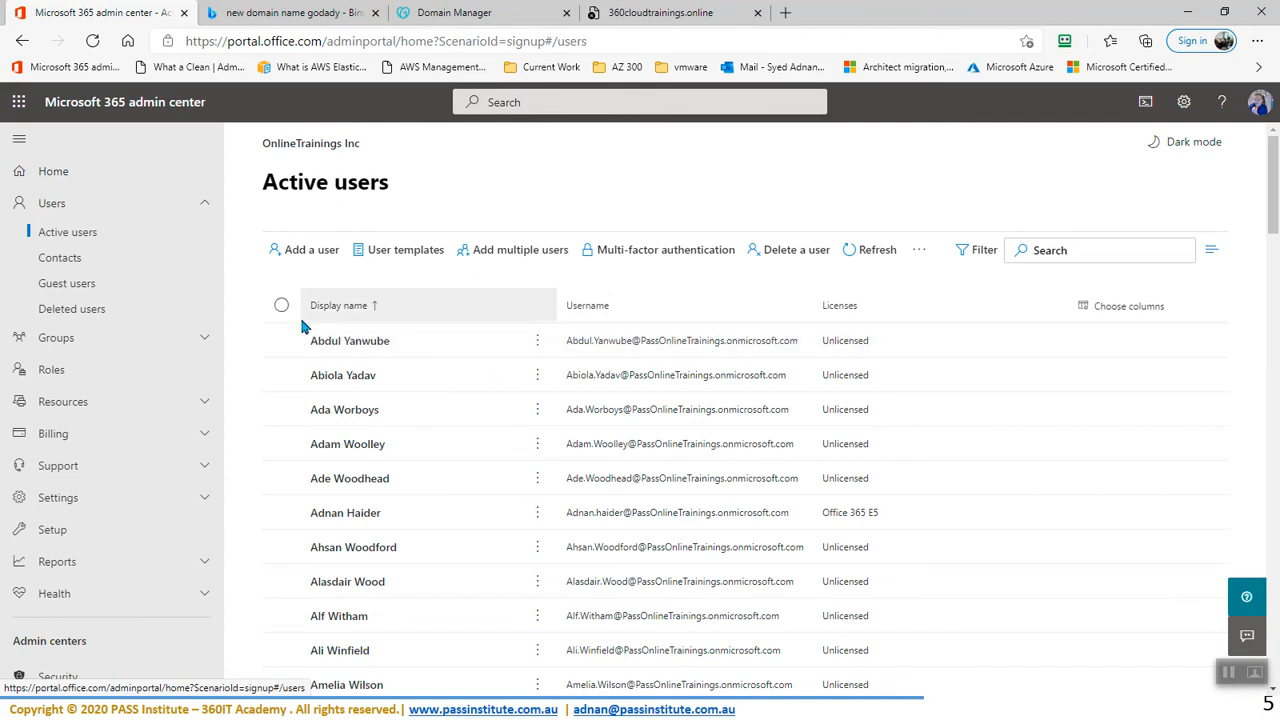
Open DNS management for 360cloudtrainings.online in GoDaddy and review its records, nameservers and forwarding sections.
left_click(460, 14)
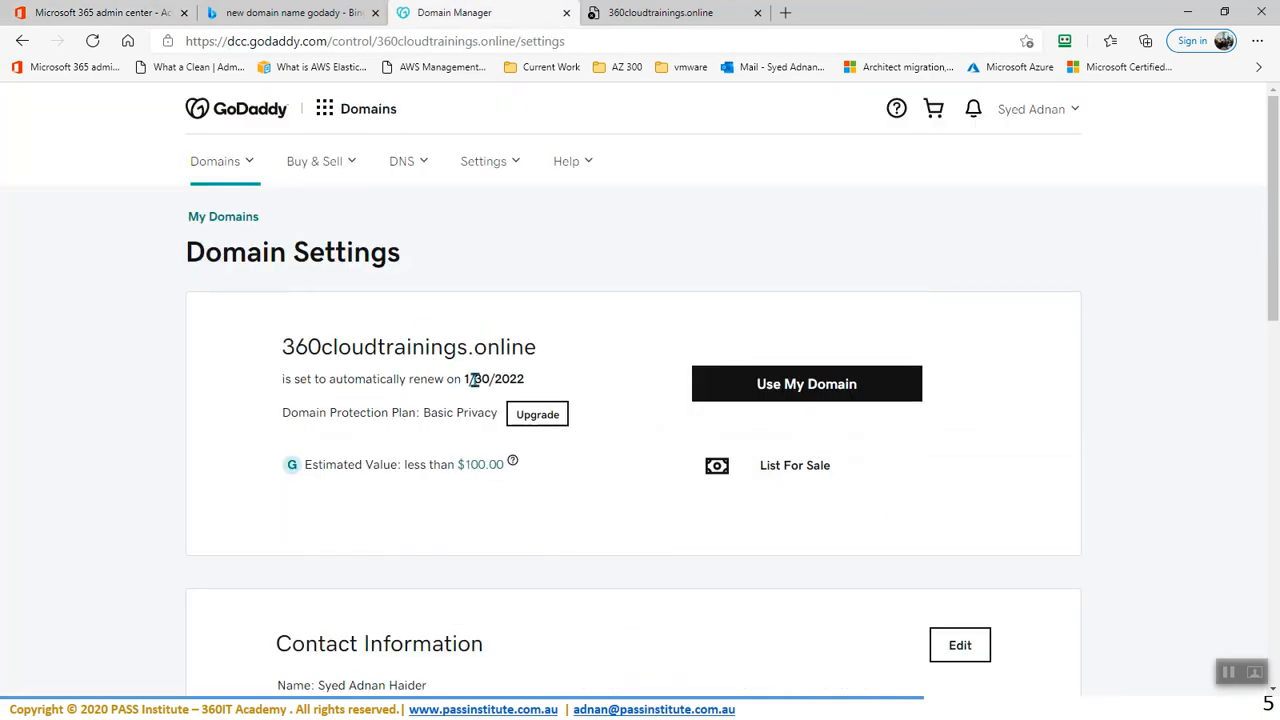
scroll(565, 376, "down", 10)
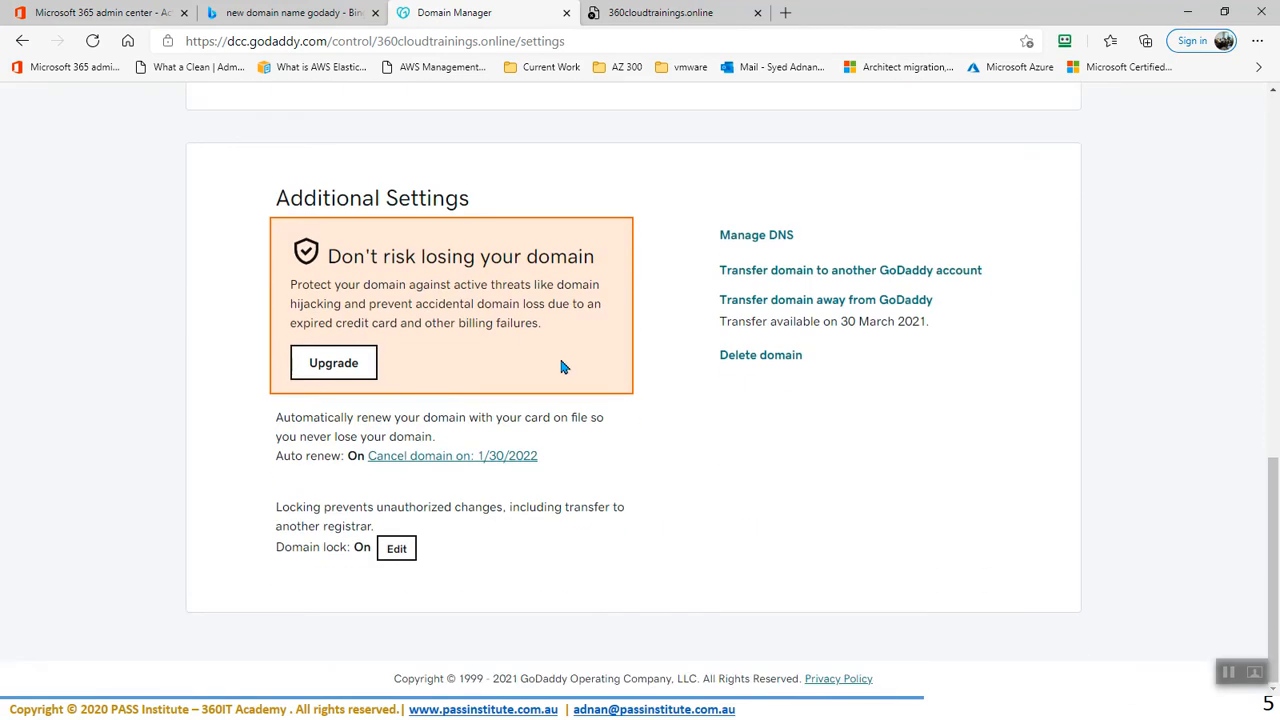
left_click(755, 240)
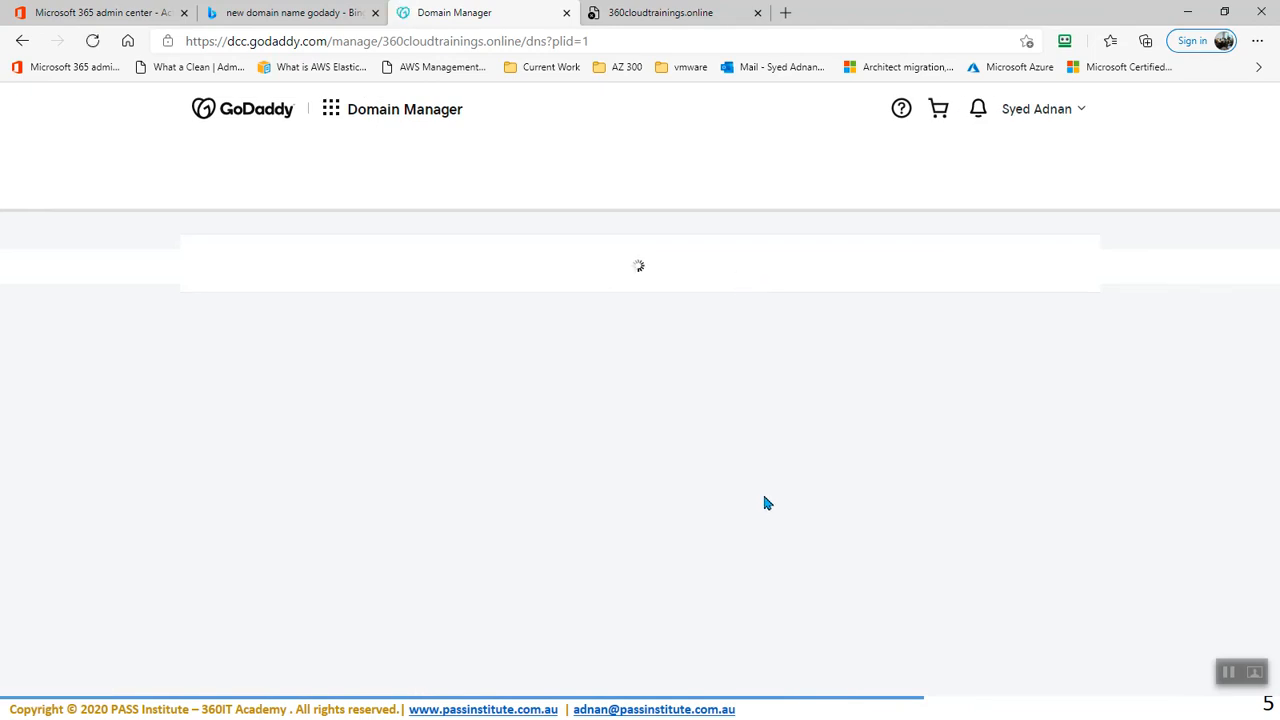
scroll(630, 450, "down", 3)
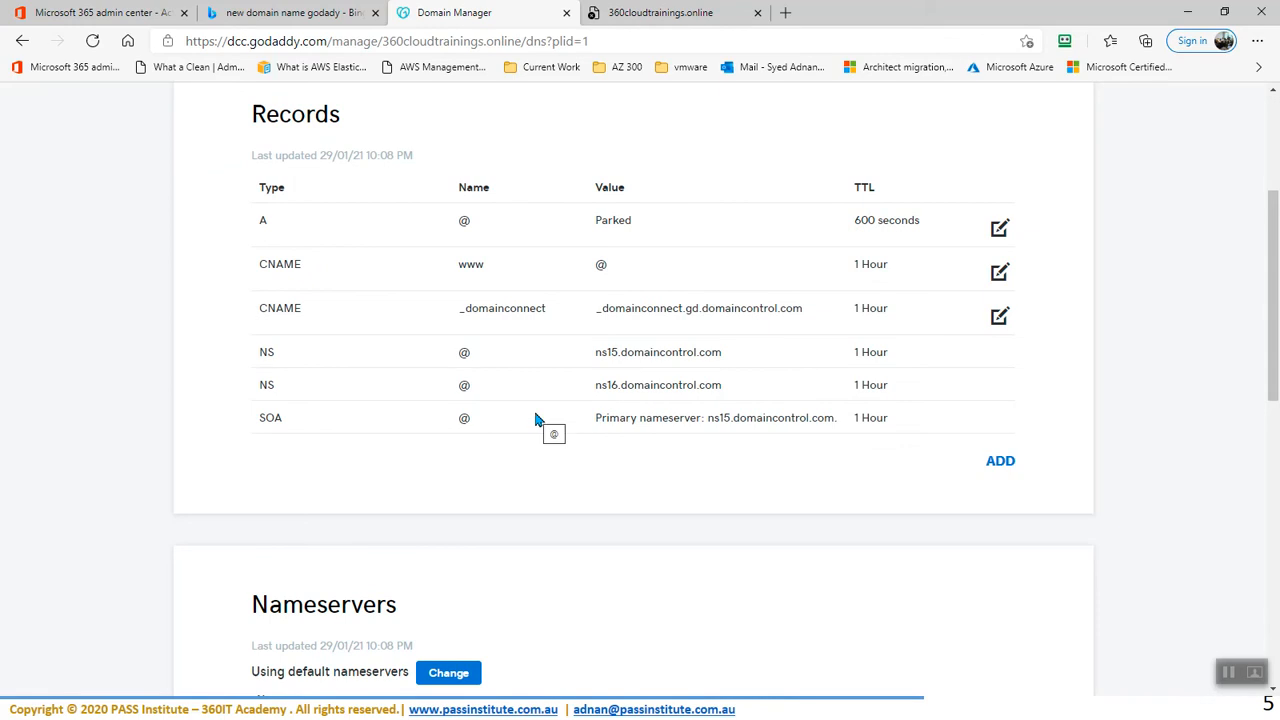
scroll(535, 419, "down", 4)
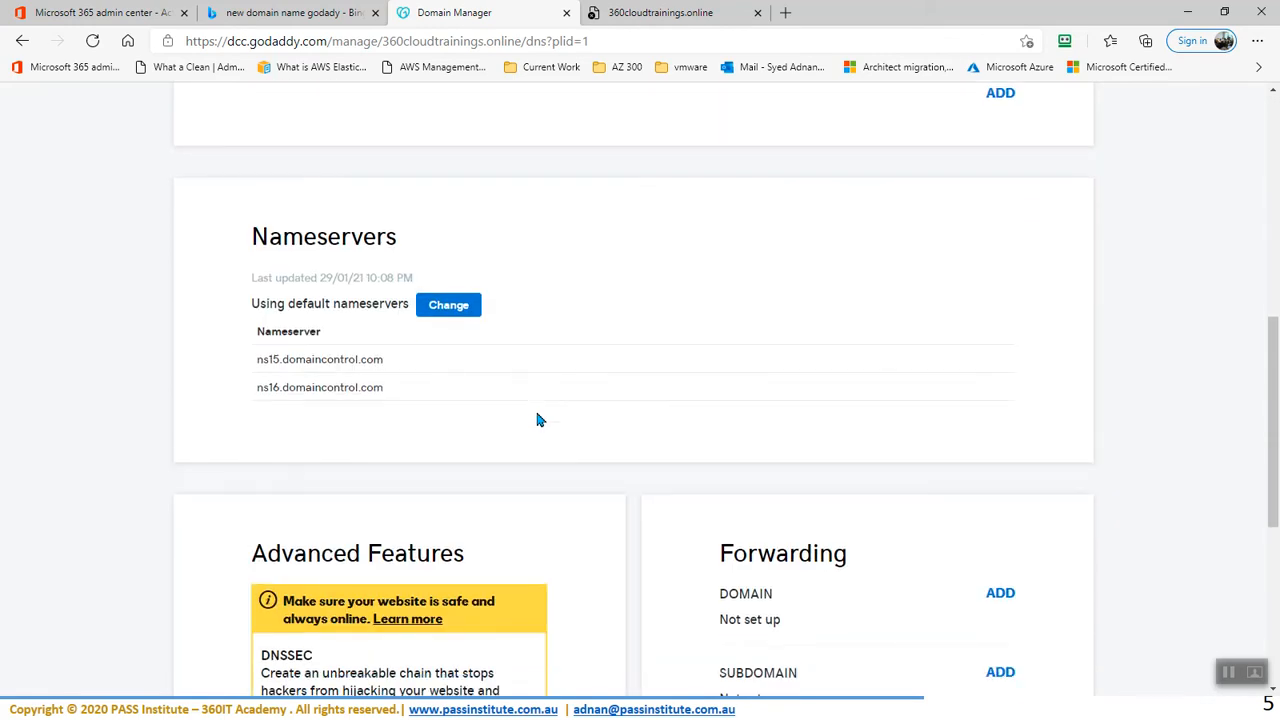
scroll(537, 419, "down", 2)
scroll(537, 419, "up", 7)
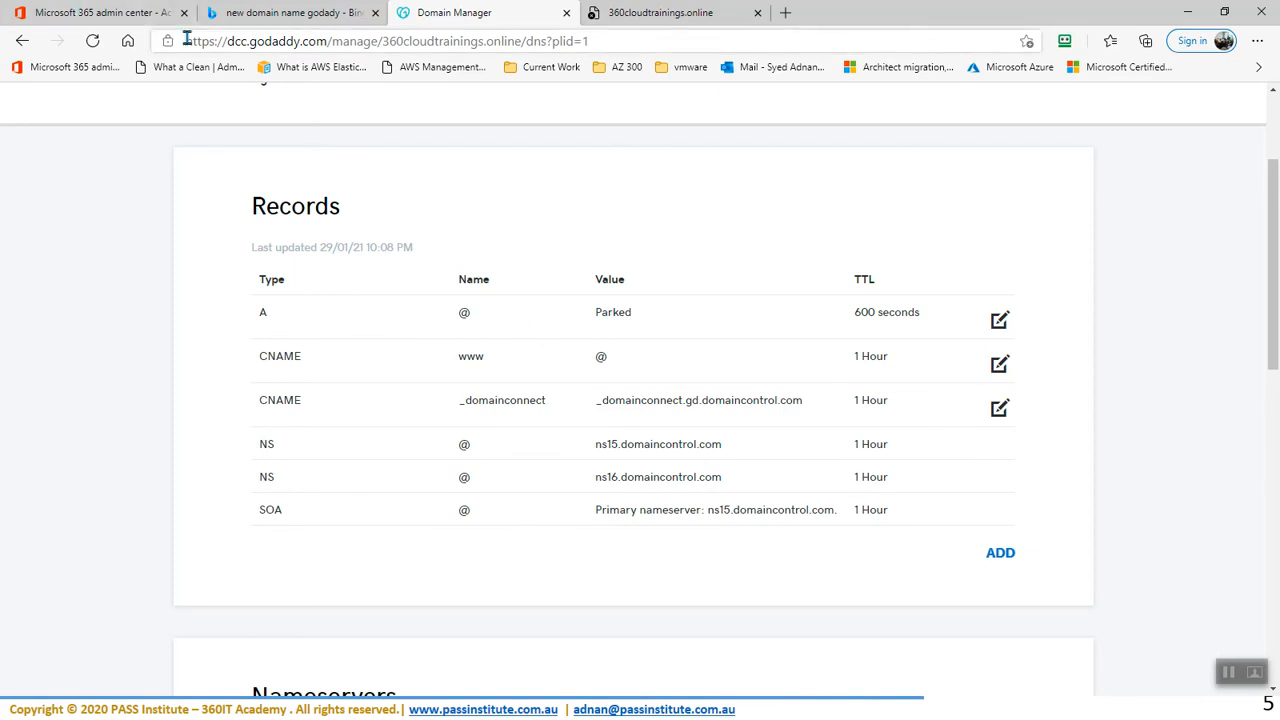
Open the custom domain setup page in the Microsoft 365 admin center and review the default domain and connection information.
left_click(124, 14)
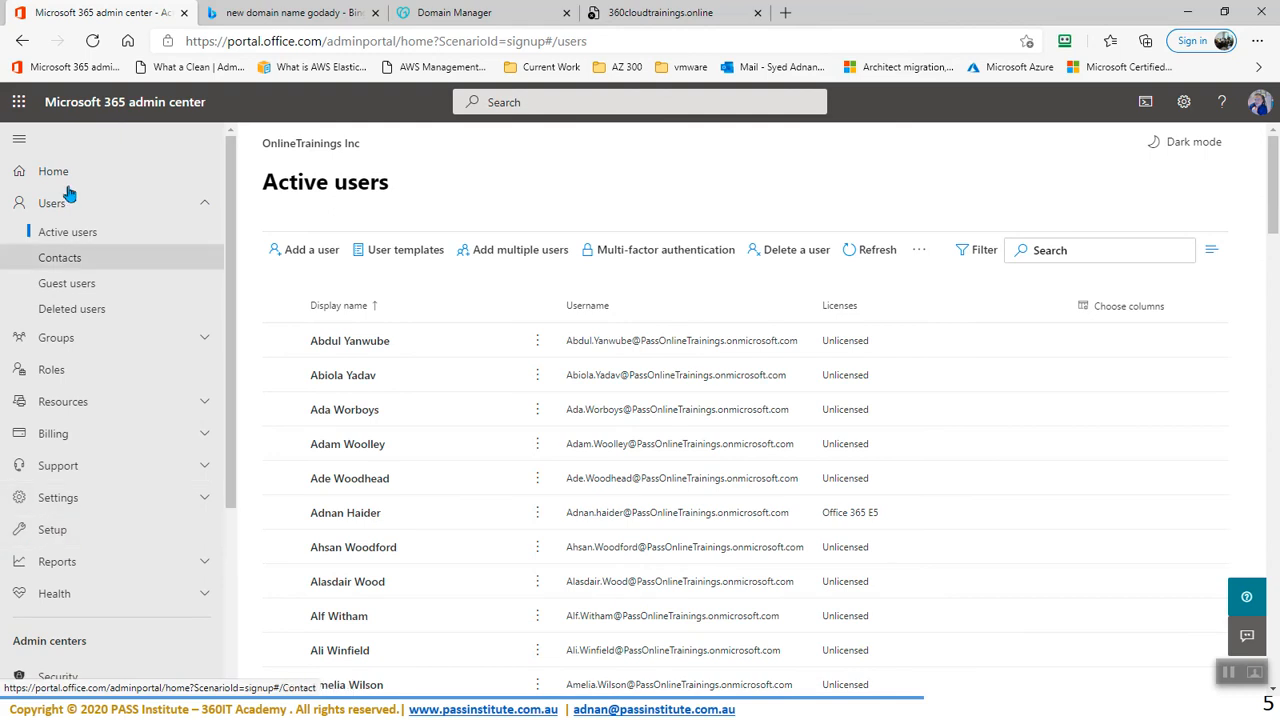
left_click(53, 532)
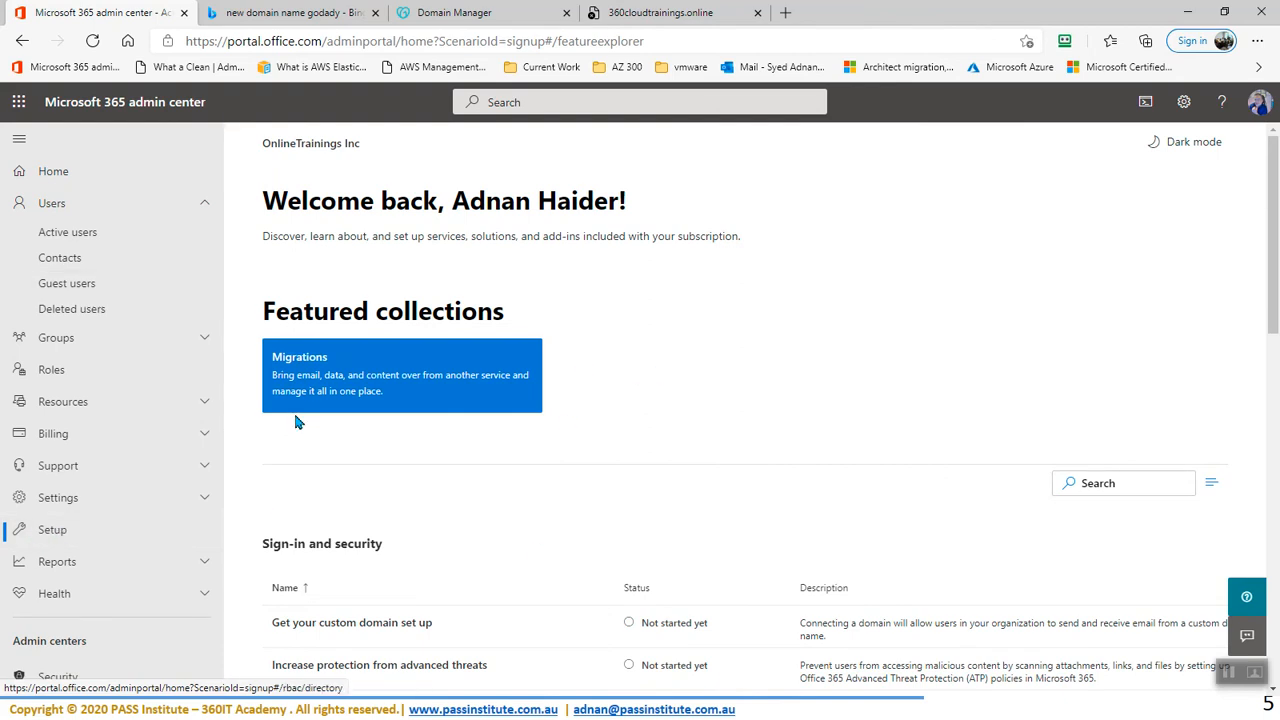
scroll(620, 470, "down", 3)
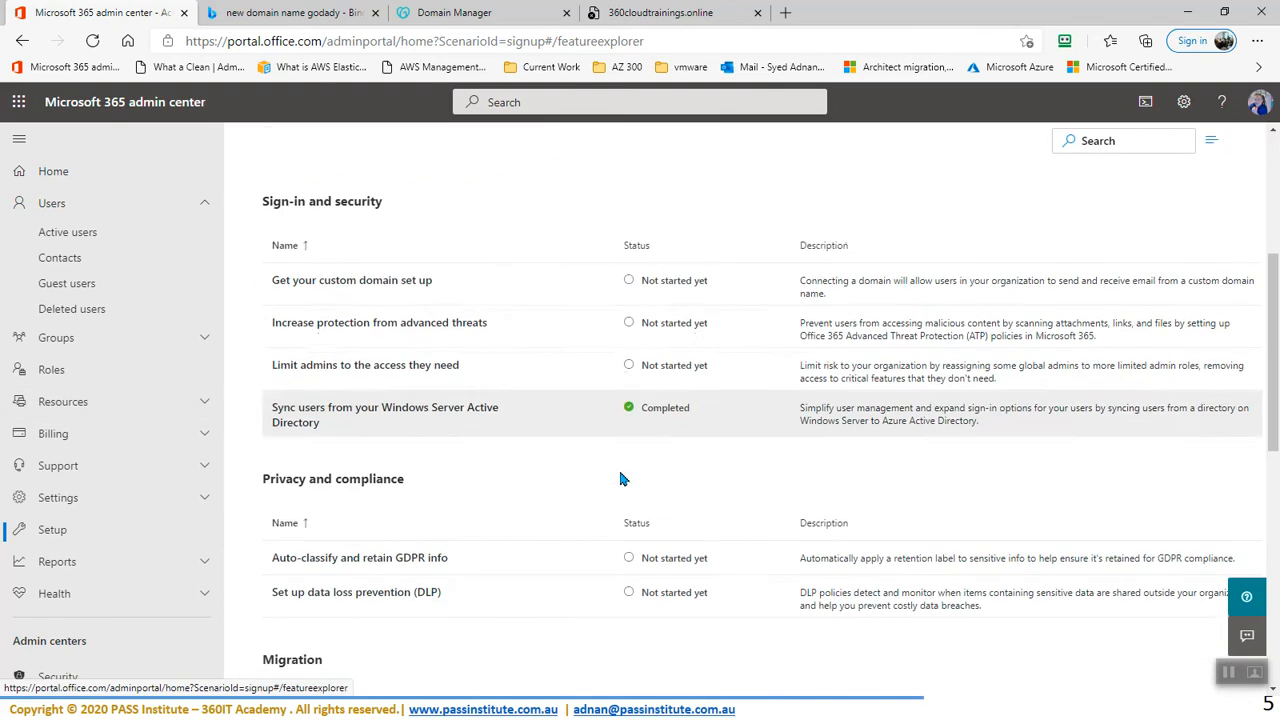
left_click(375, 289)
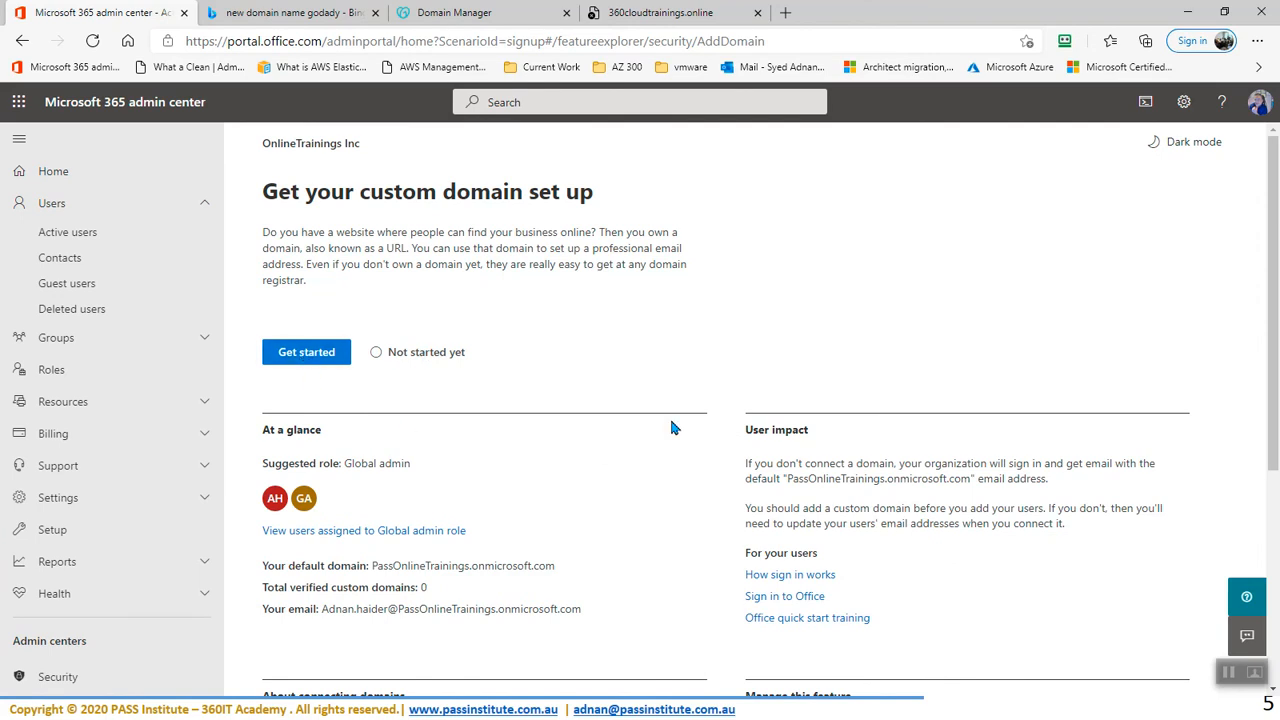
scroll(671, 428, "down", 3)
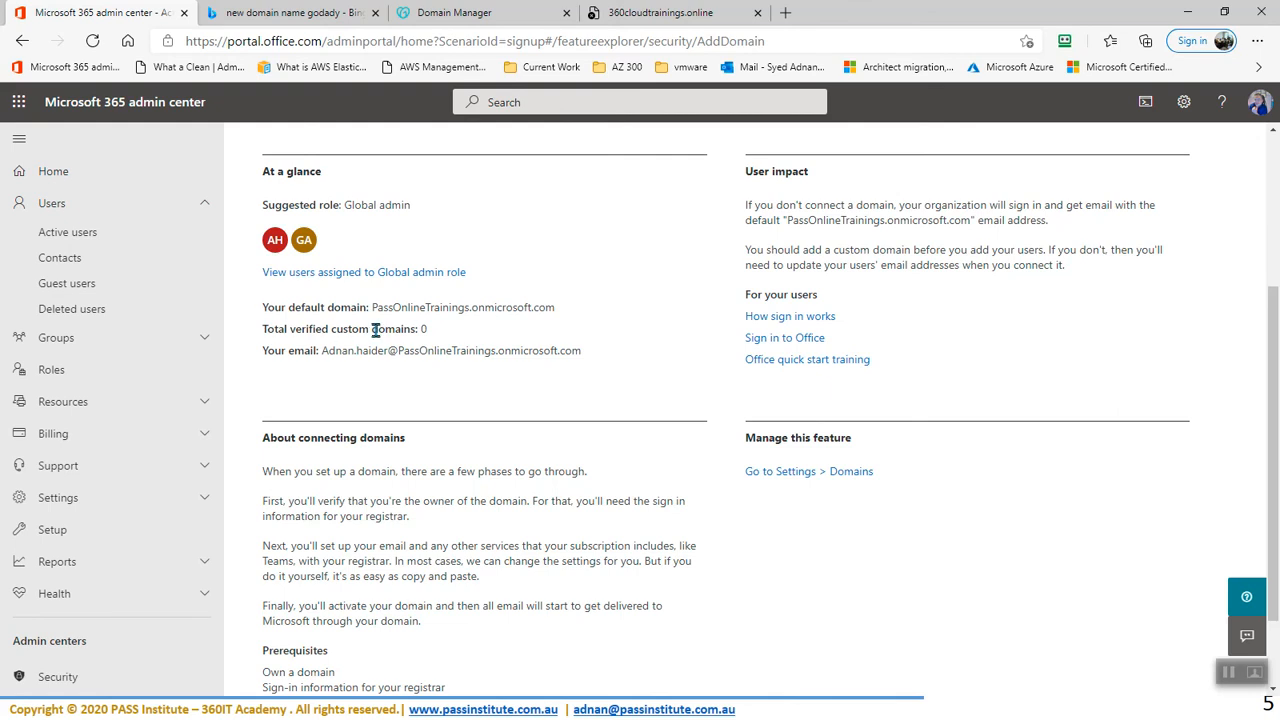
left_click_drag(378, 307, 466, 308)
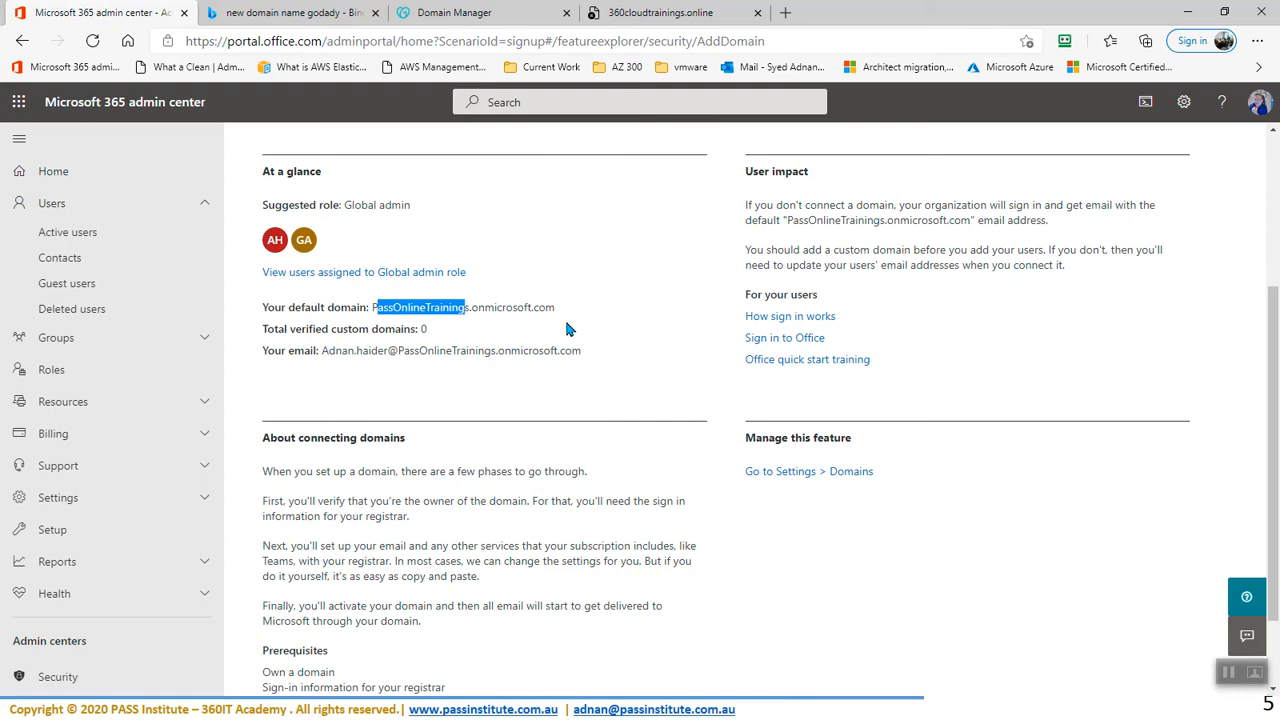
scroll(551, 364, "down", 1)
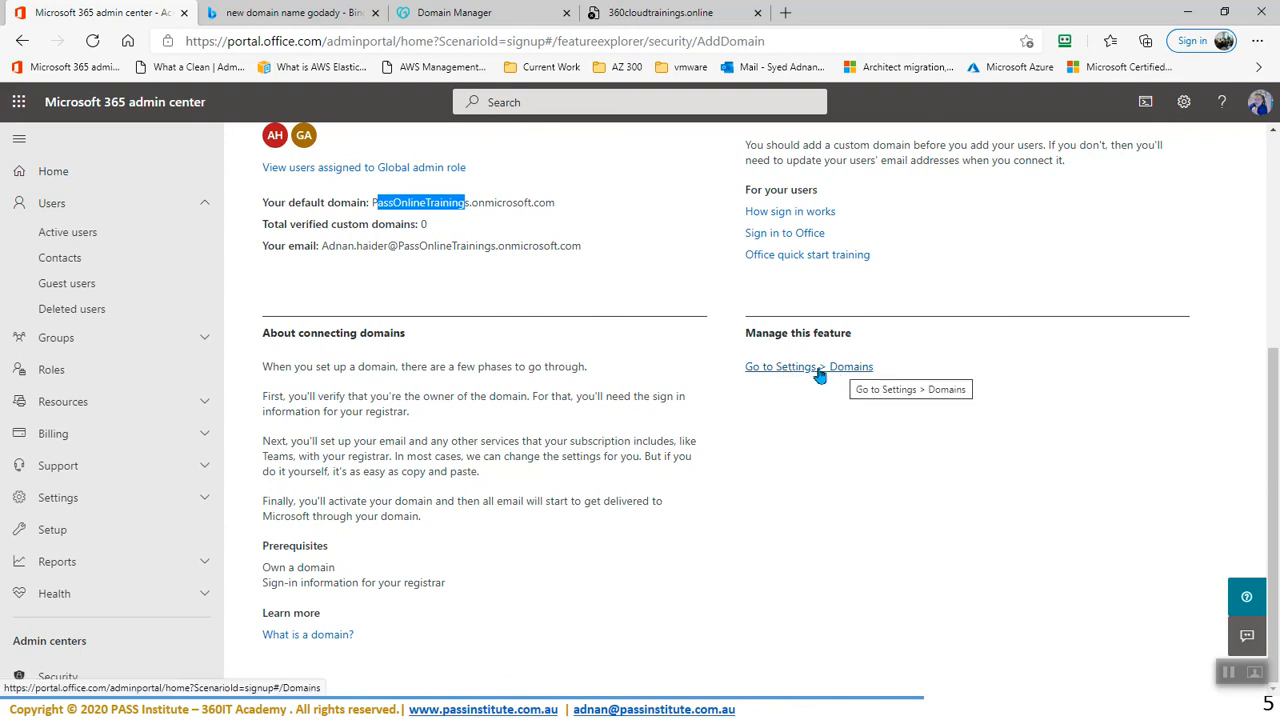
Open the tenant's Domains settings and start adding a domain.
left_click(60, 497)
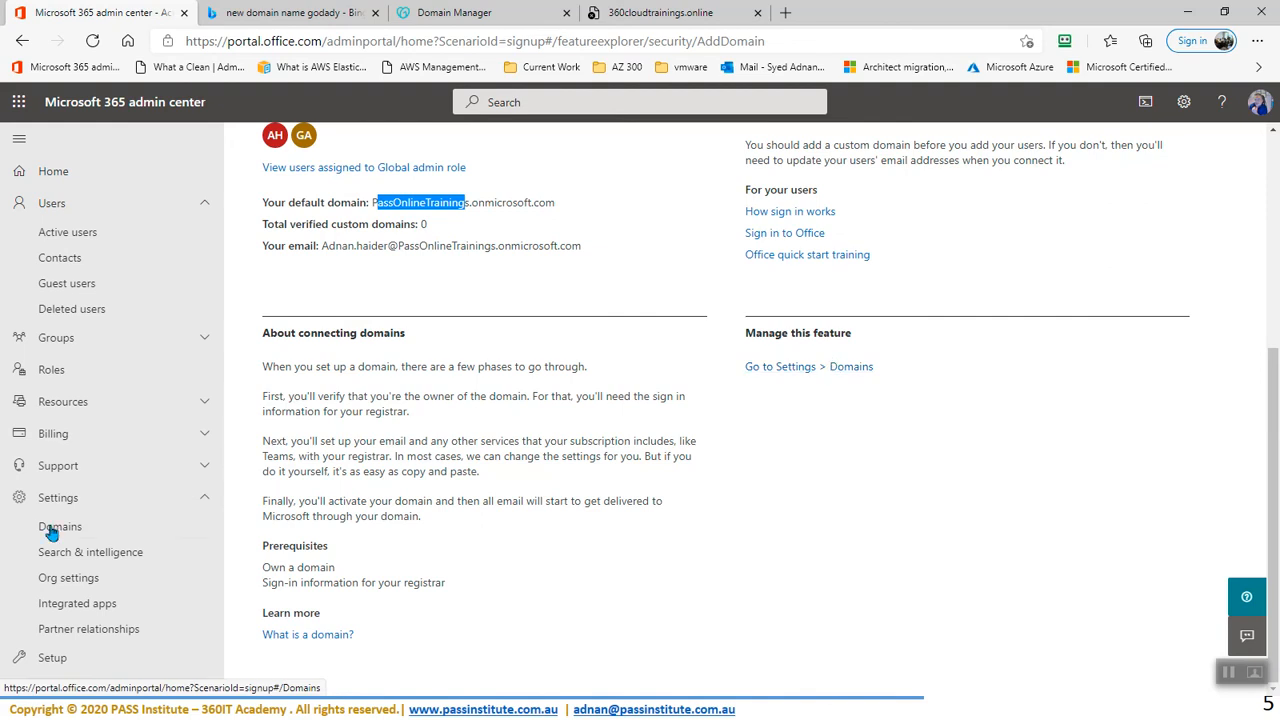
left_click(63, 526)
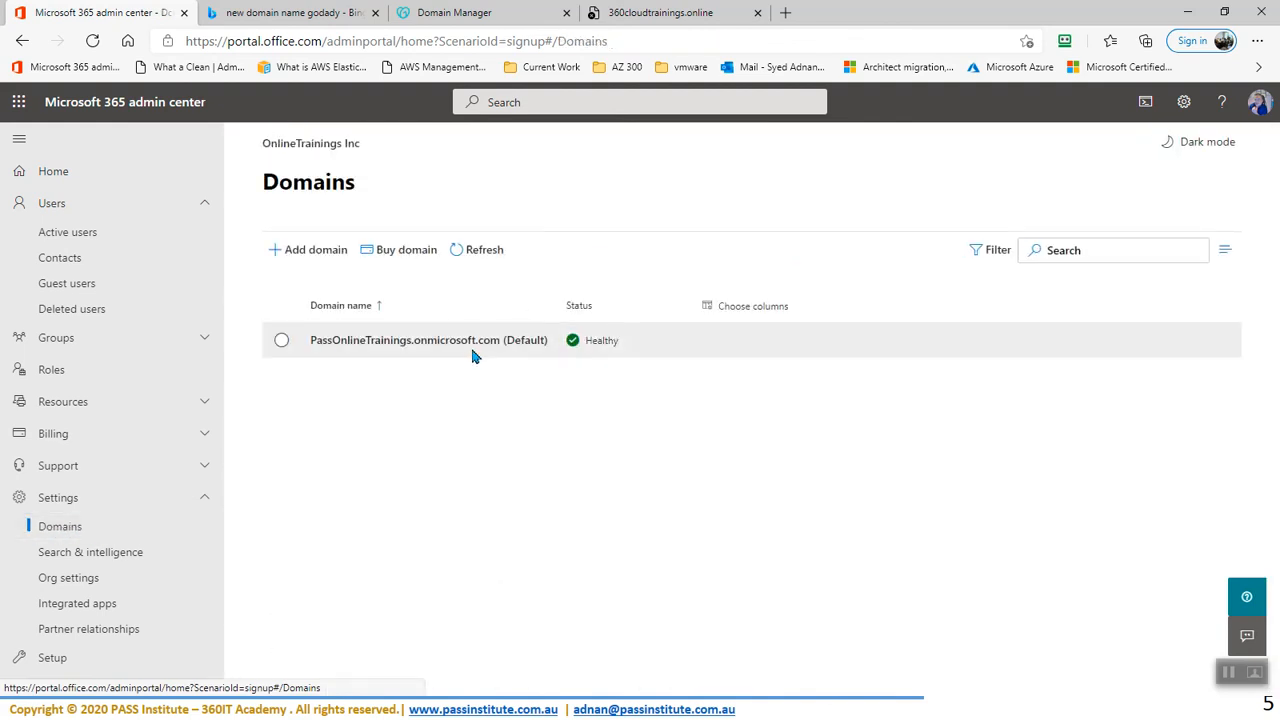
left_click(298, 256)
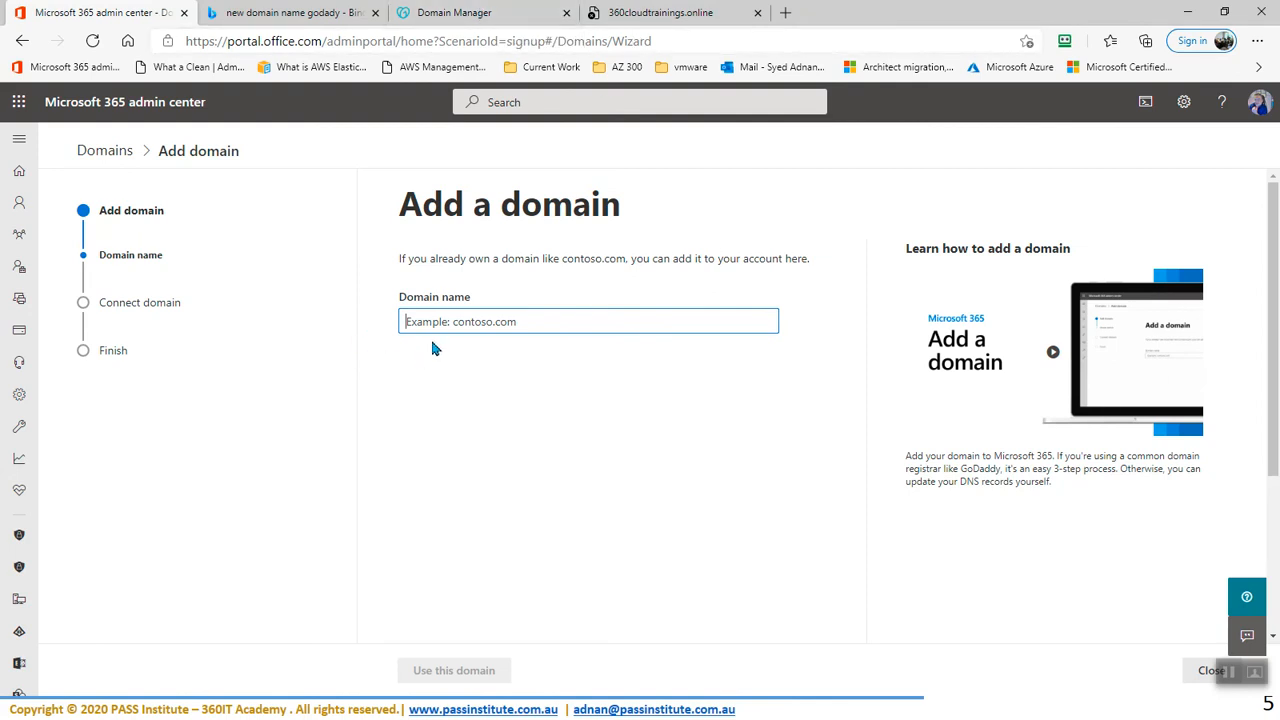
Open the 360cloudtrainings.online settings from the GoDaddy domain list and copy the domain name.
left_click(458, 13)
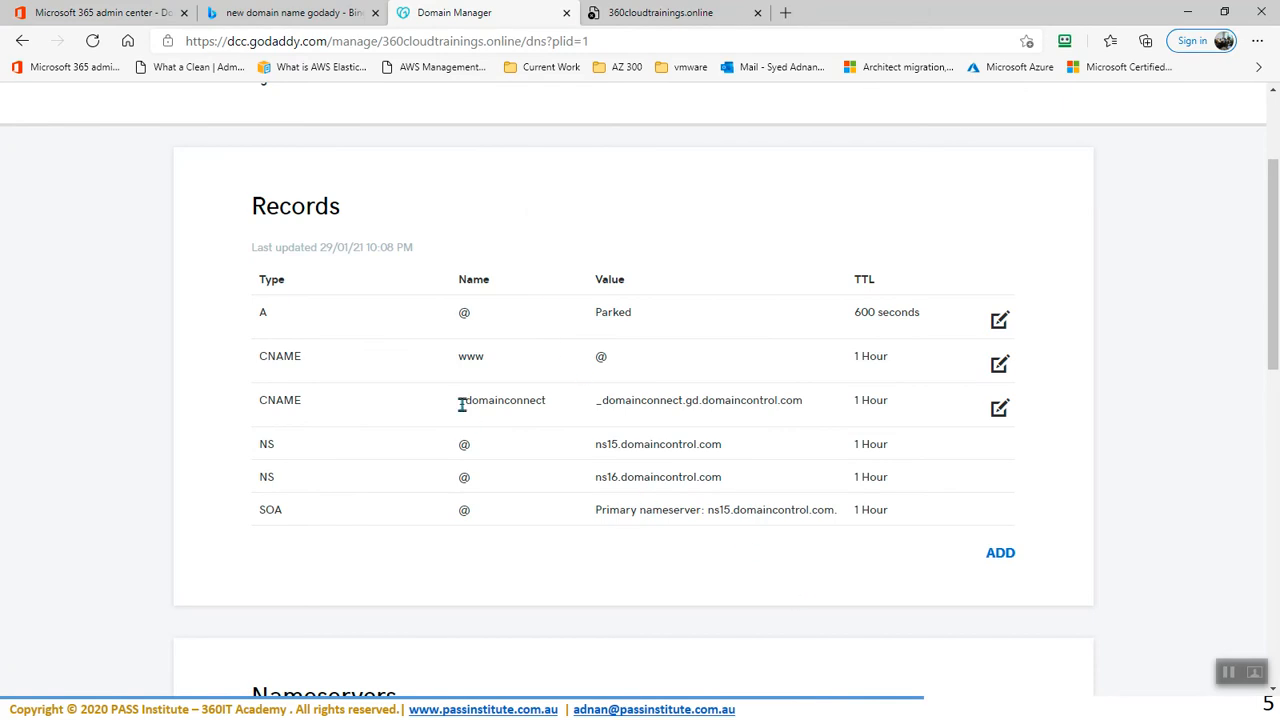
scroll(462, 404, "up", 2)
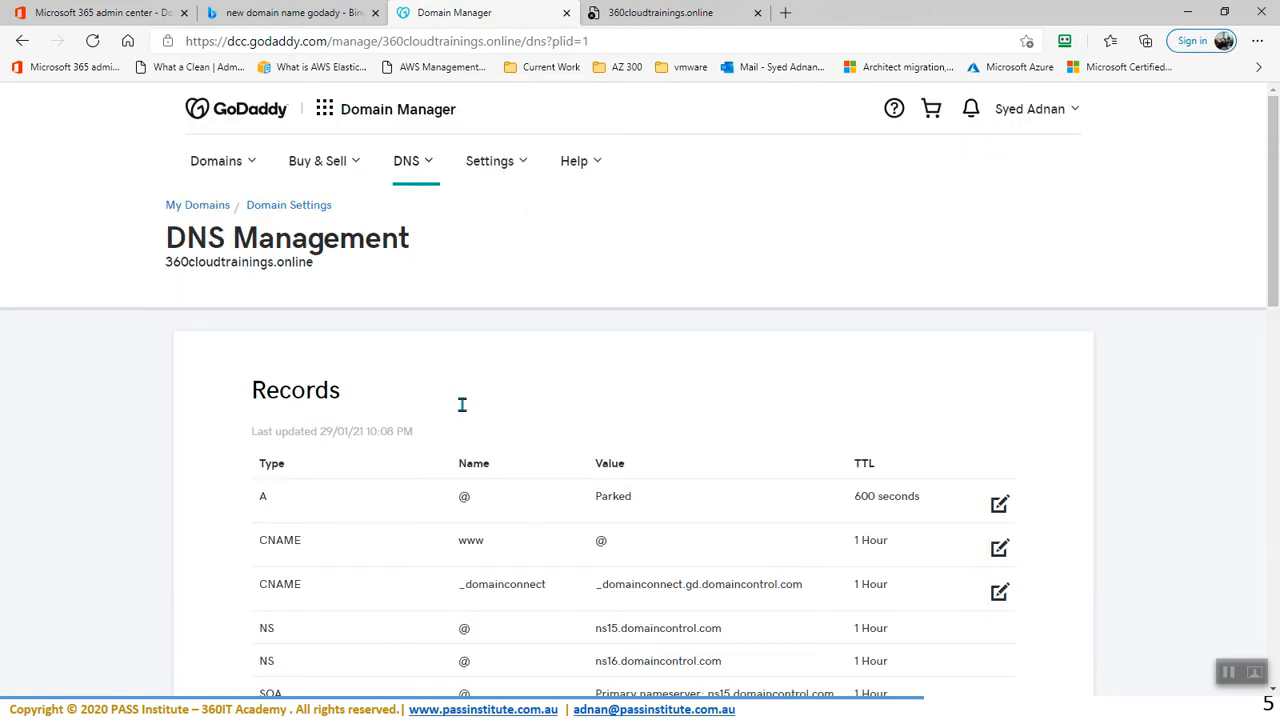
left_click(197, 206)
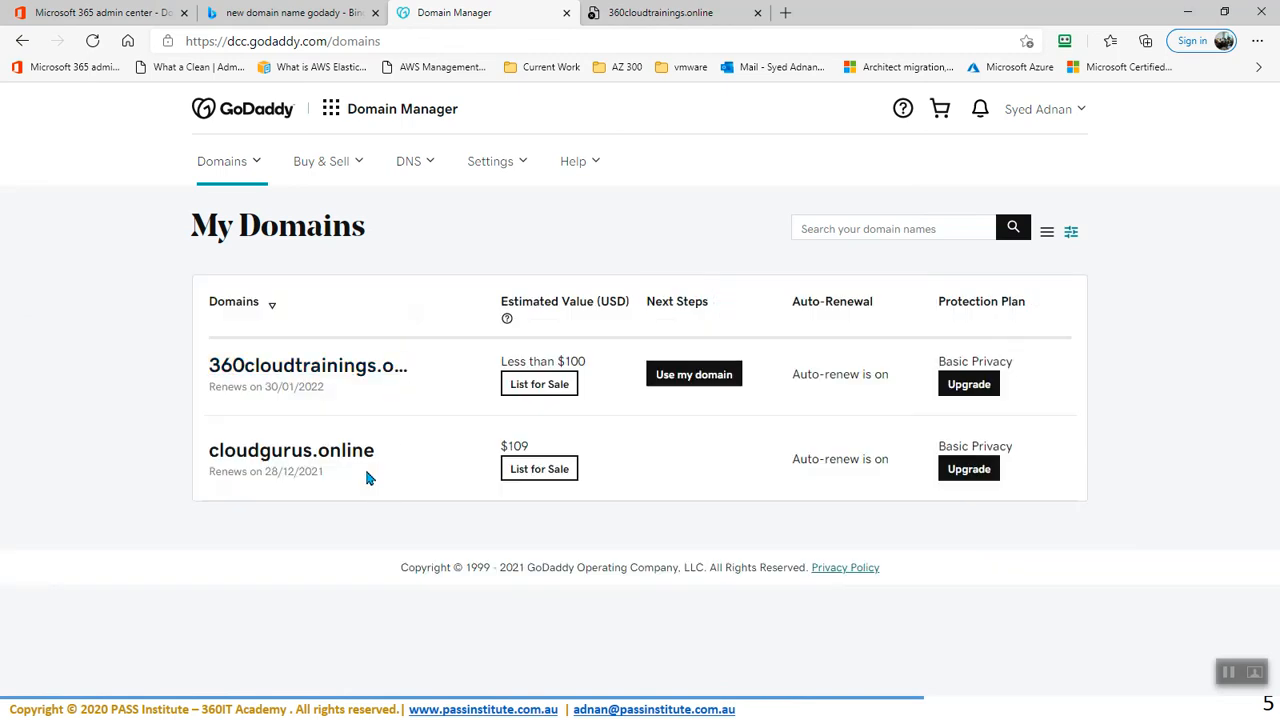
left_click(336, 368)
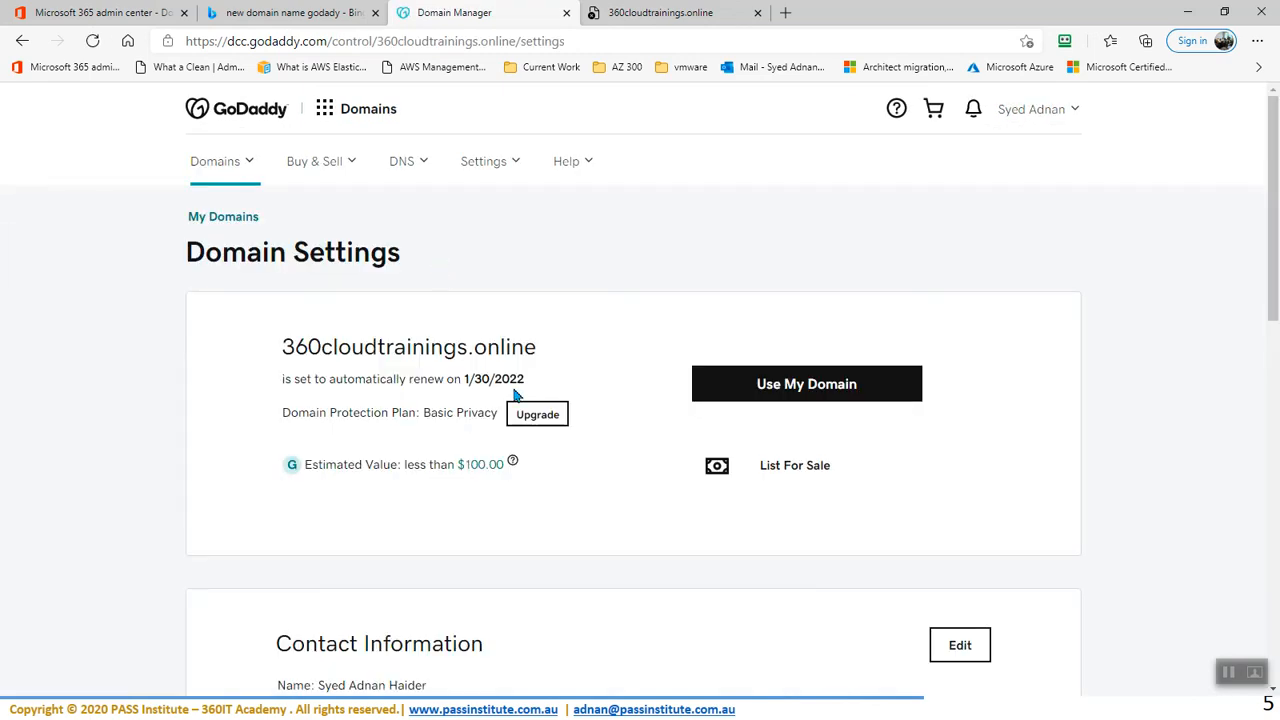
left_click_drag(537, 346, 283, 358)
key("ctrl+c")
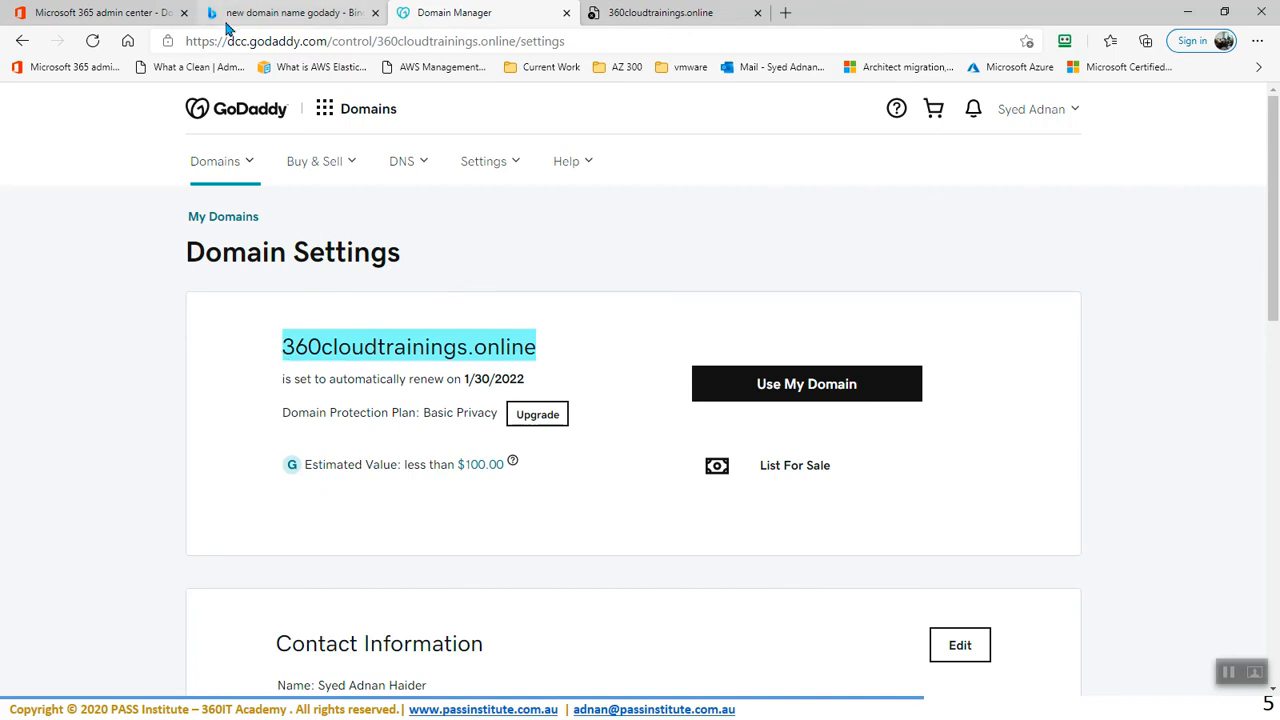
Enter 360cloudtrainings.online as the domain name in the Microsoft 365 Add domain wizard and proceed to domain verification.
left_click(72, 16)
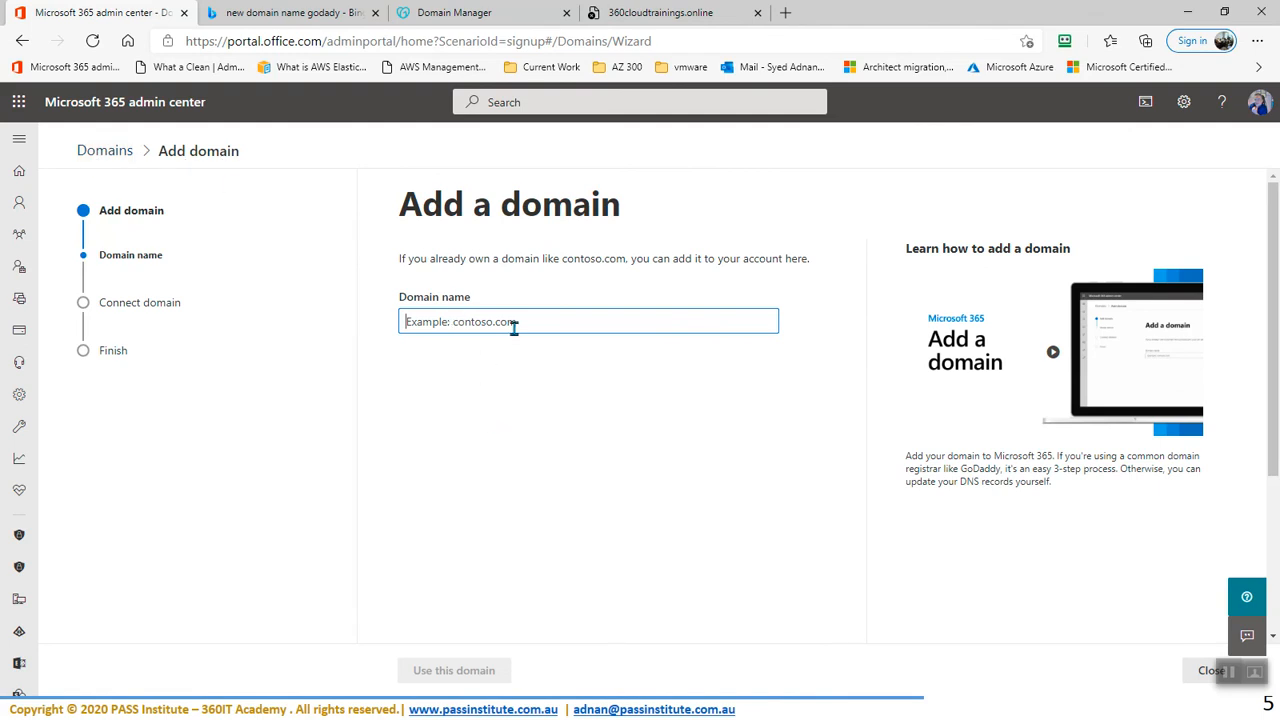
key("ctrl+v")
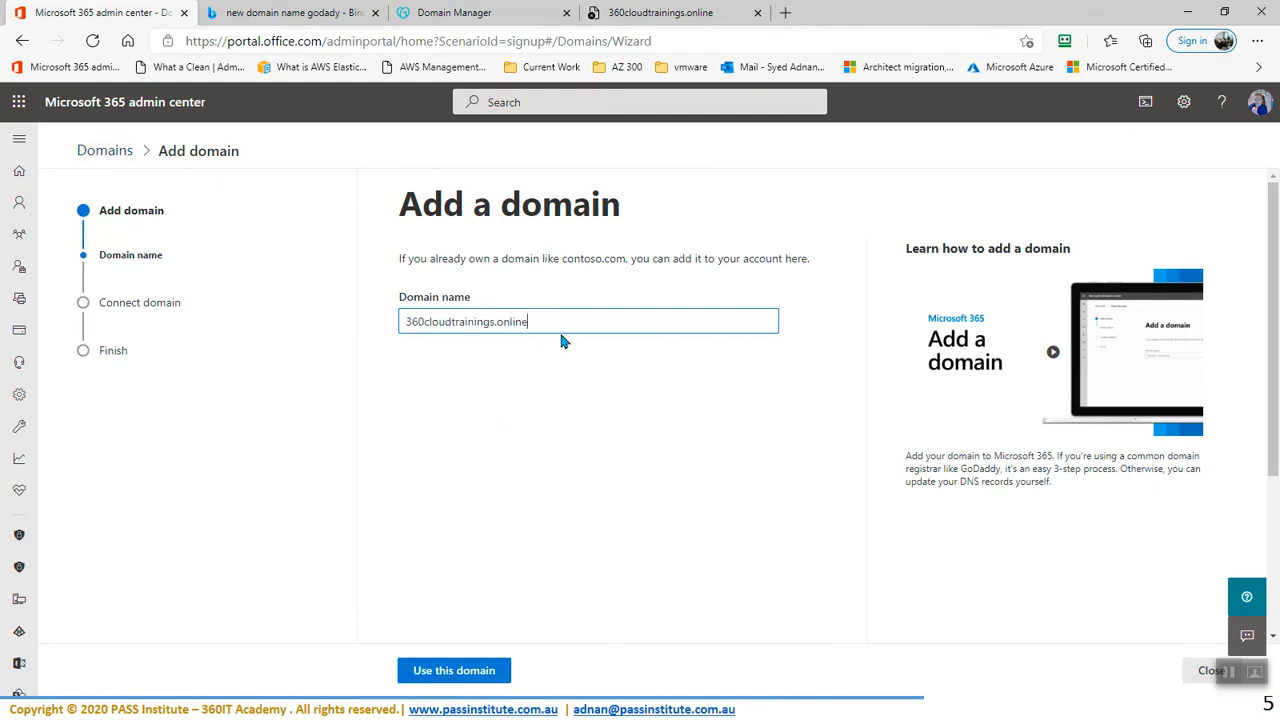
left_click(470, 676)
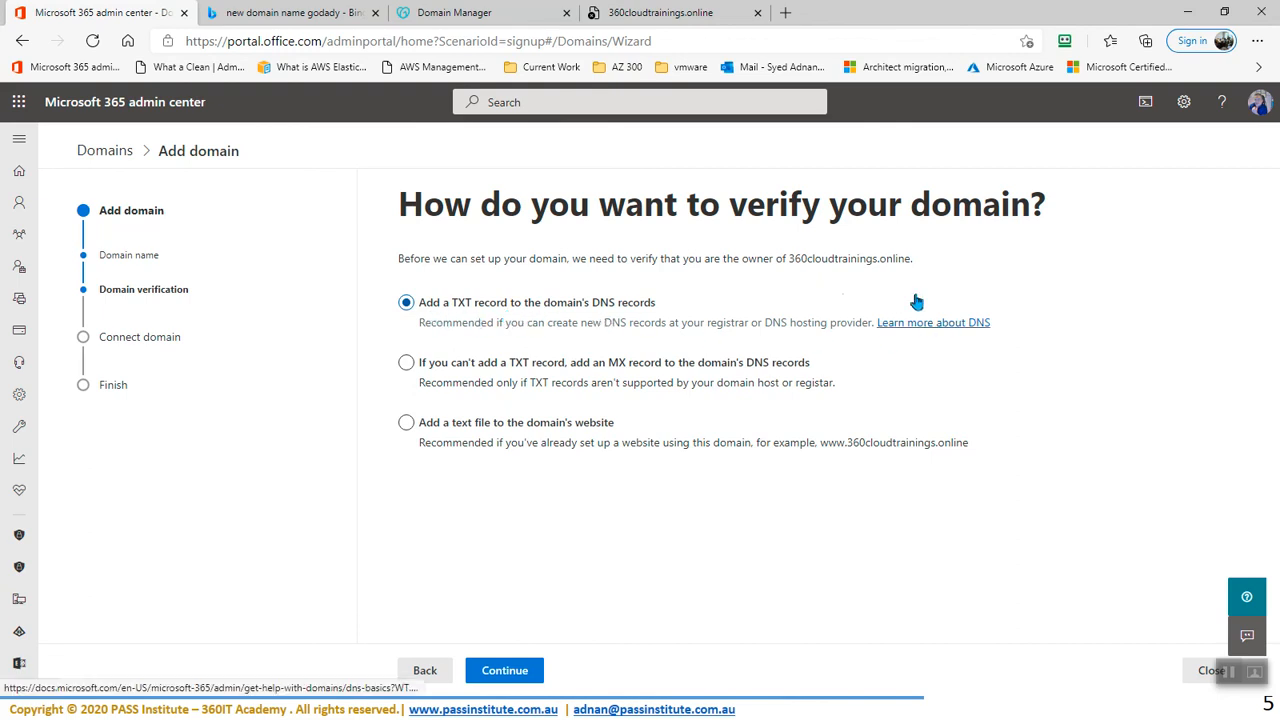
Open the DNS basics help article and skim its sections on record types, how DNS works and adding a domain in Microsoft 365.
left_click(930, 324)
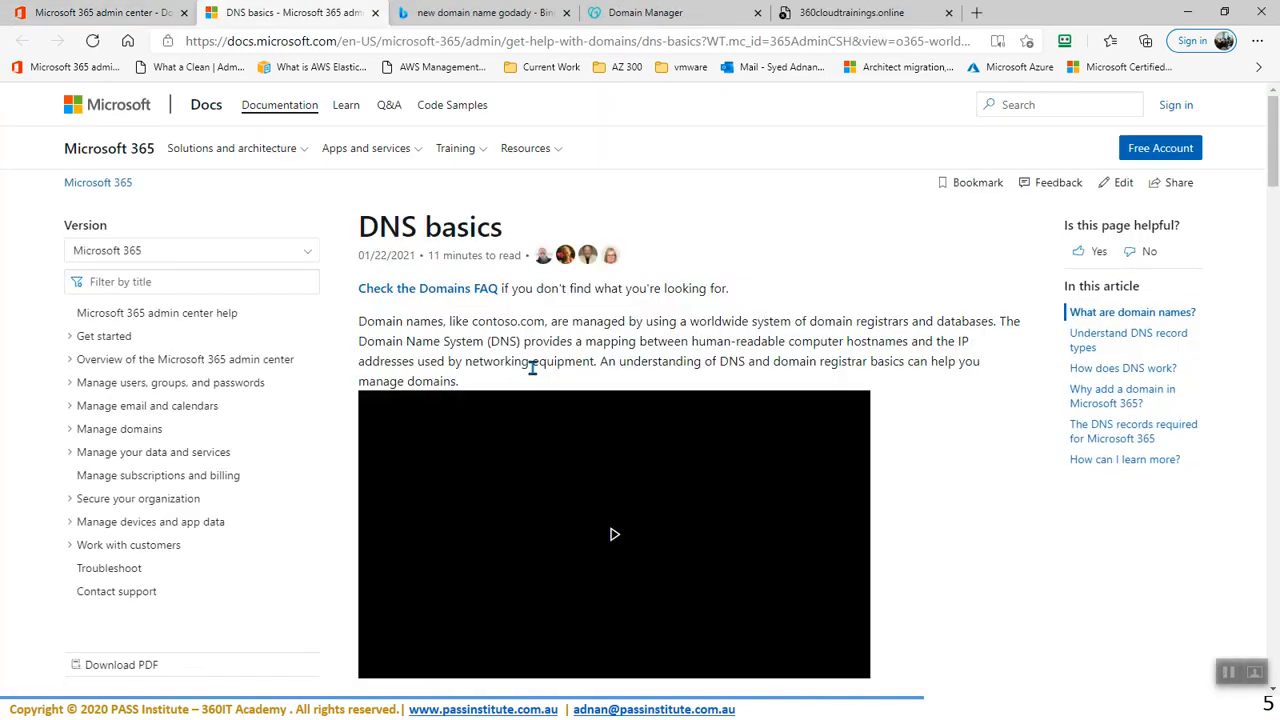
scroll(611, 380, "down", 5)
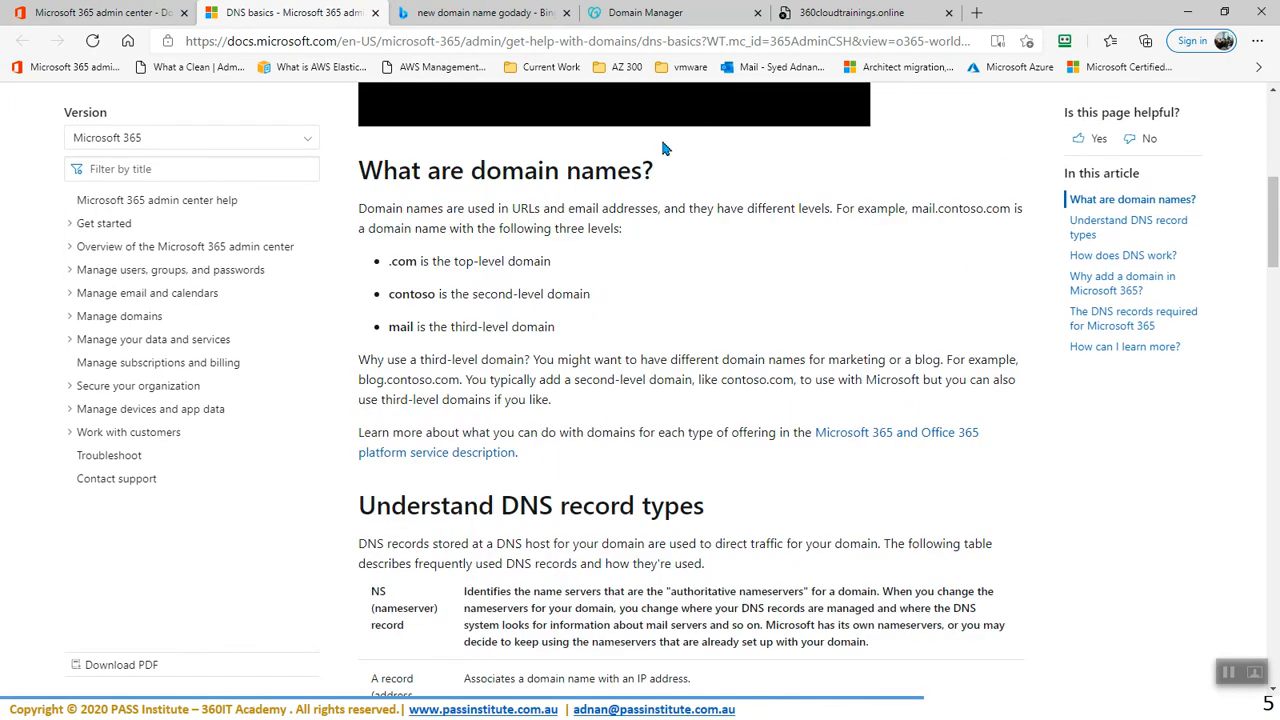
scroll(664, 232, "down", 10)
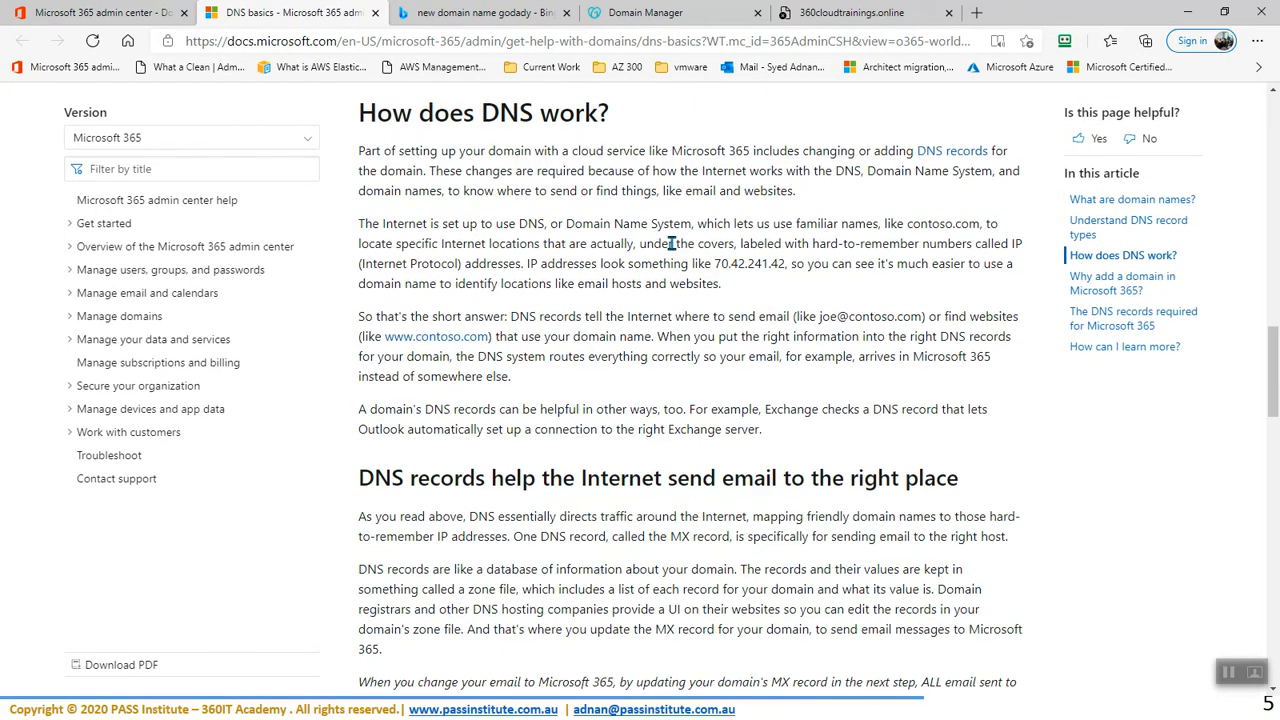
scroll(671, 243, "down", 12)
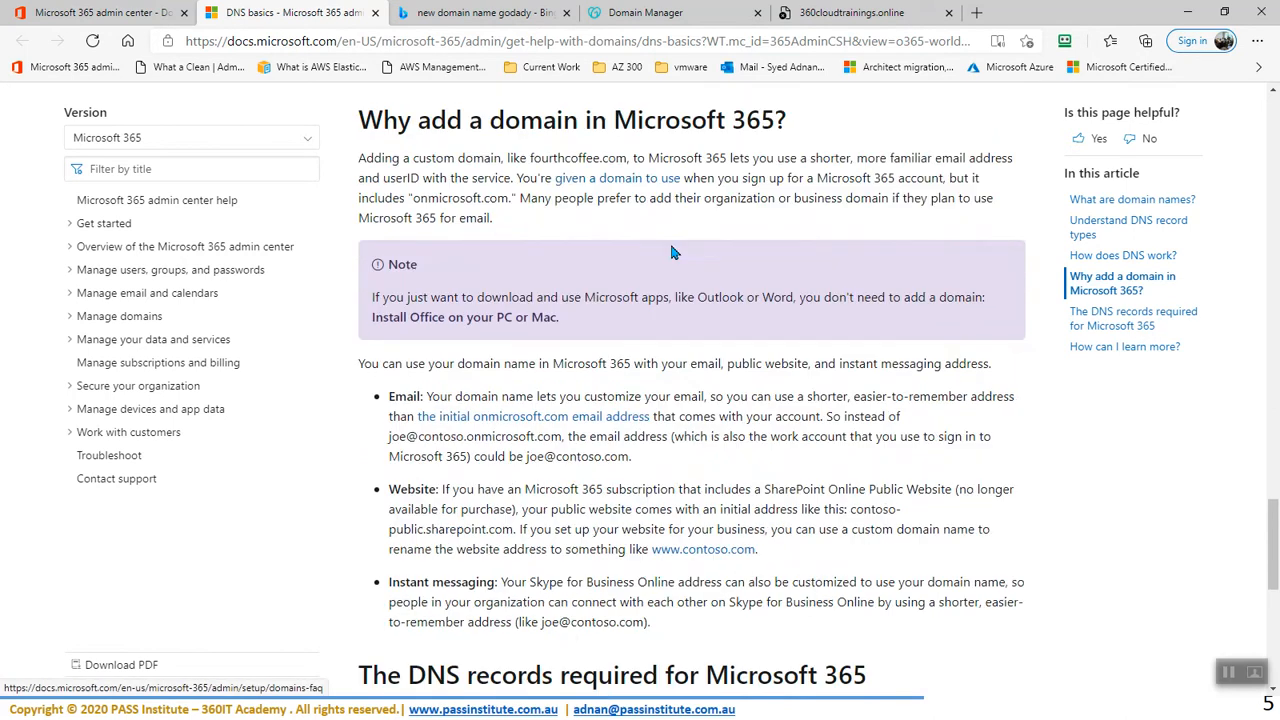
scroll(671, 253, "down", 5)
scroll(671, 253, "down", 2)
scroll(671, 253, "up", 8)
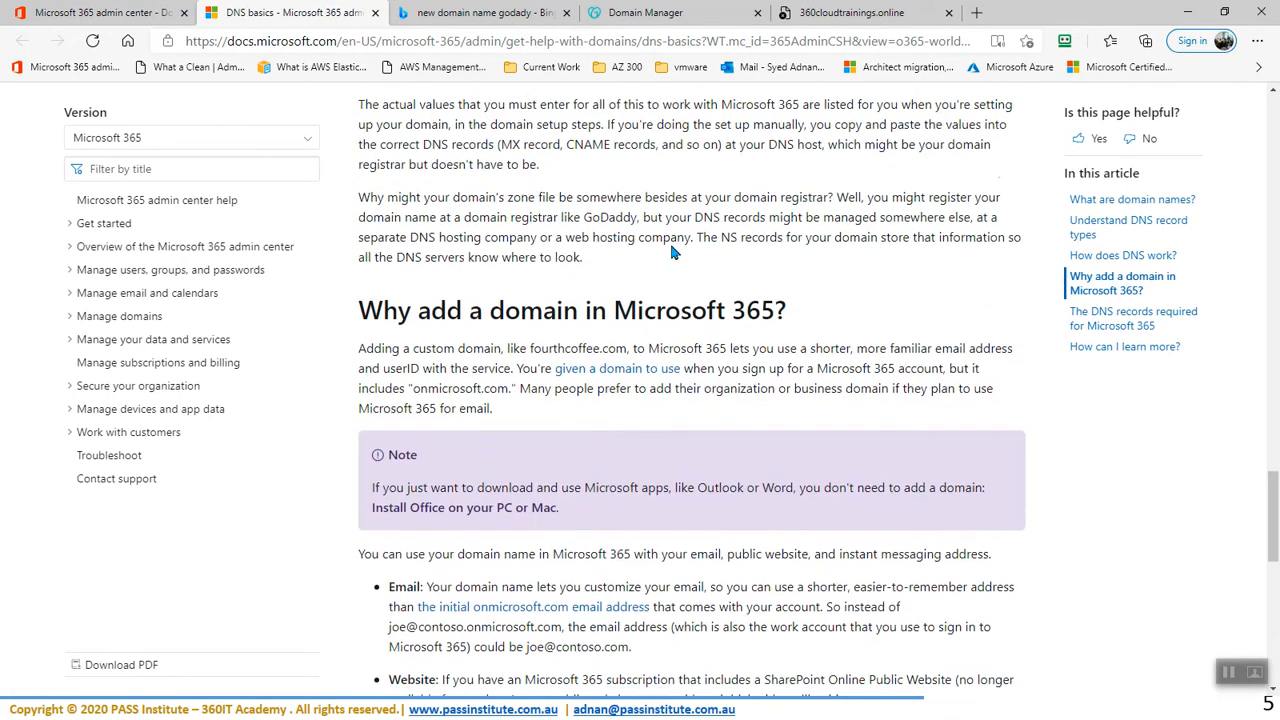
Read why to add a domain in the DNS basics article, and go back over how DNS works and the record types.
scroll(671, 253, "down", 3)
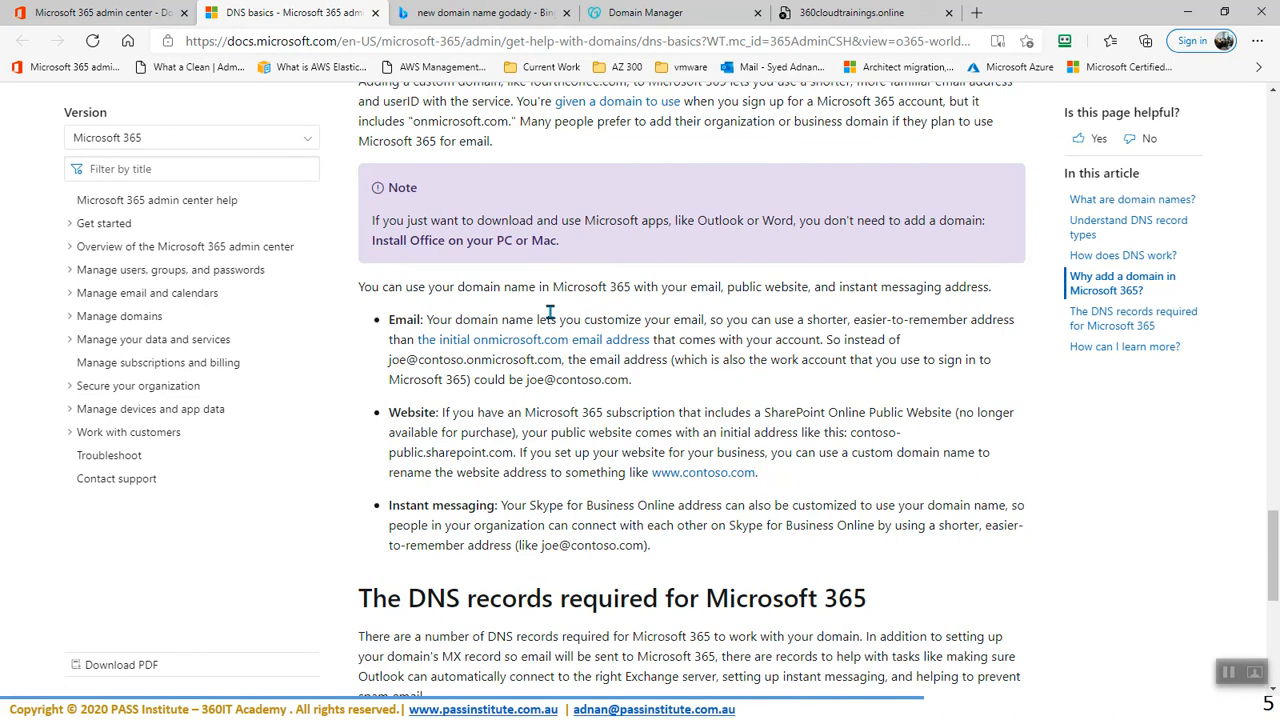
scroll(612, 490, "up", 5)
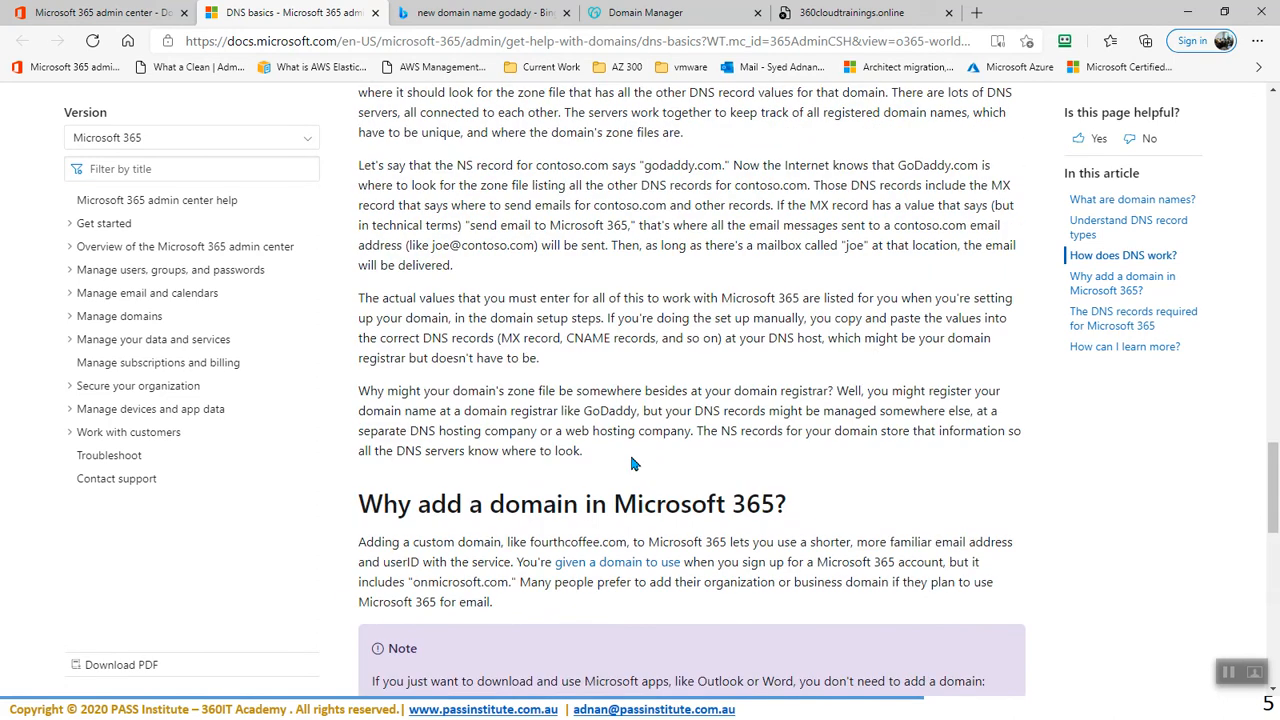
scroll(709, 371, "up", 5)
scroll(706, 370, "up", 7)
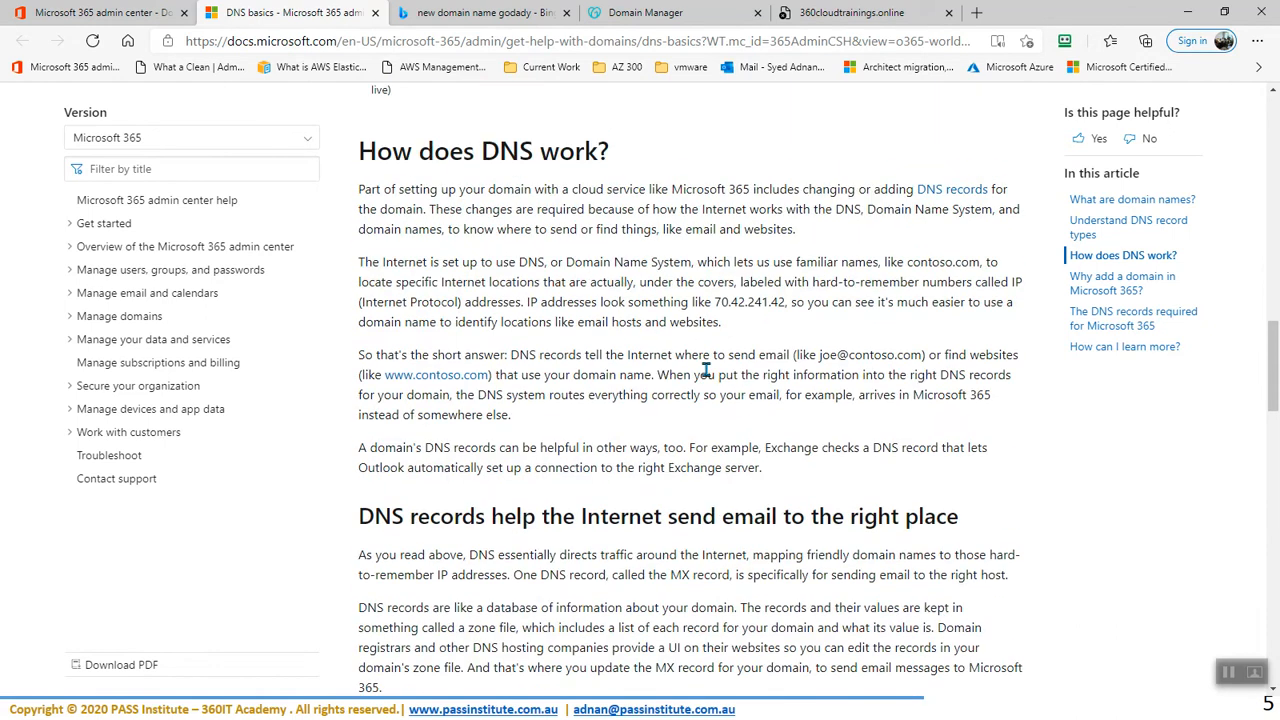
scroll(706, 370, "up", 3)
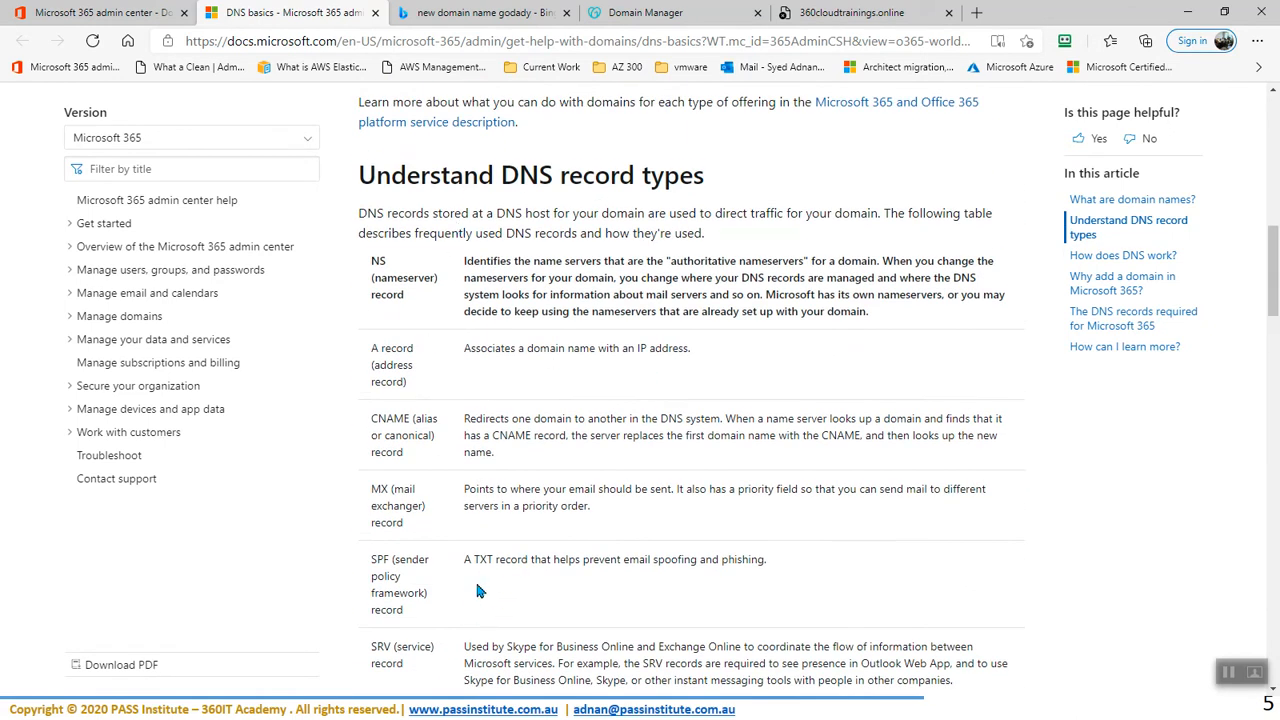
scroll(510, 562, "up", 9)
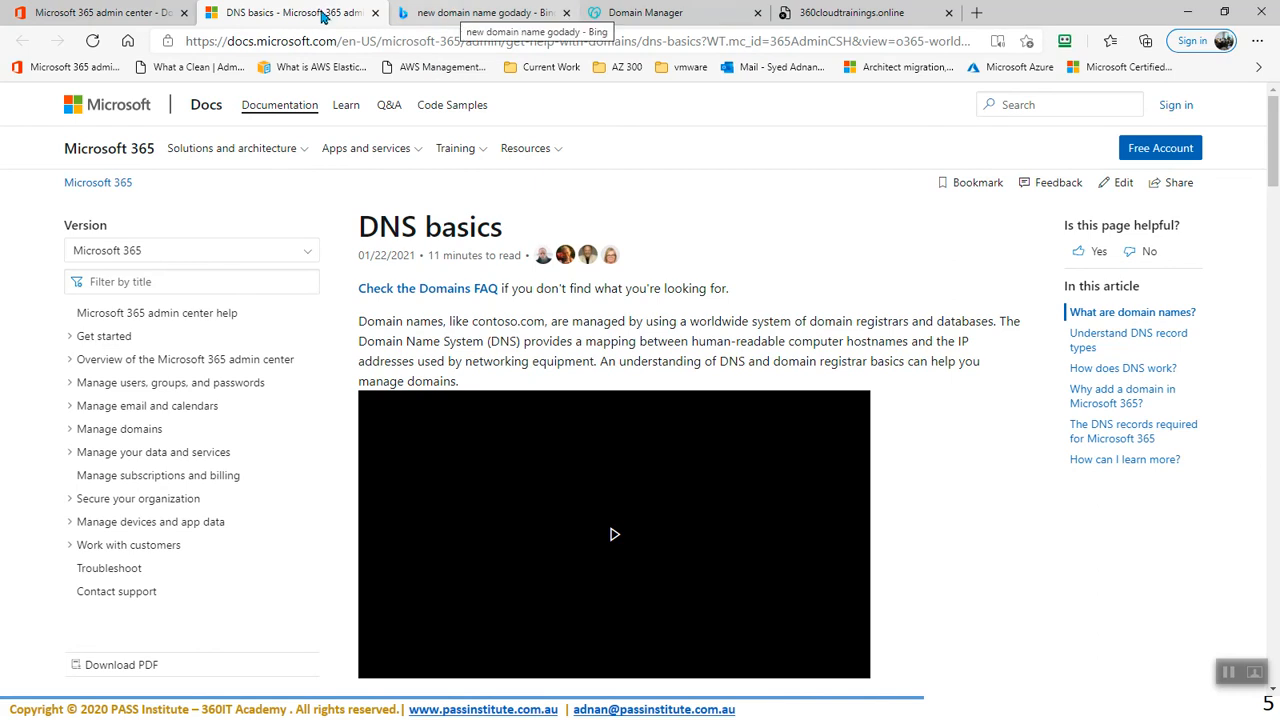
Return to the Microsoft 365 admin center, leave the abc.com wizard, and start setup for the 360cloudtrainings.online domain.
left_click(98, 14)
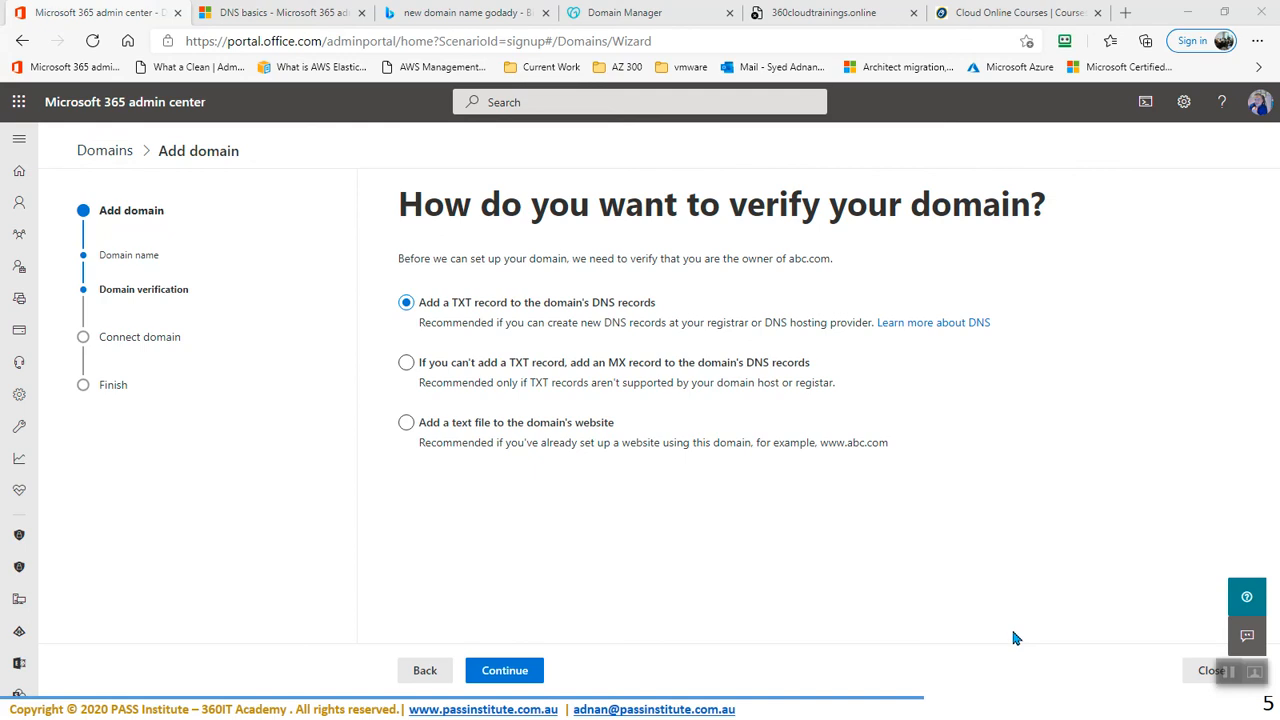
left_click(104, 151)
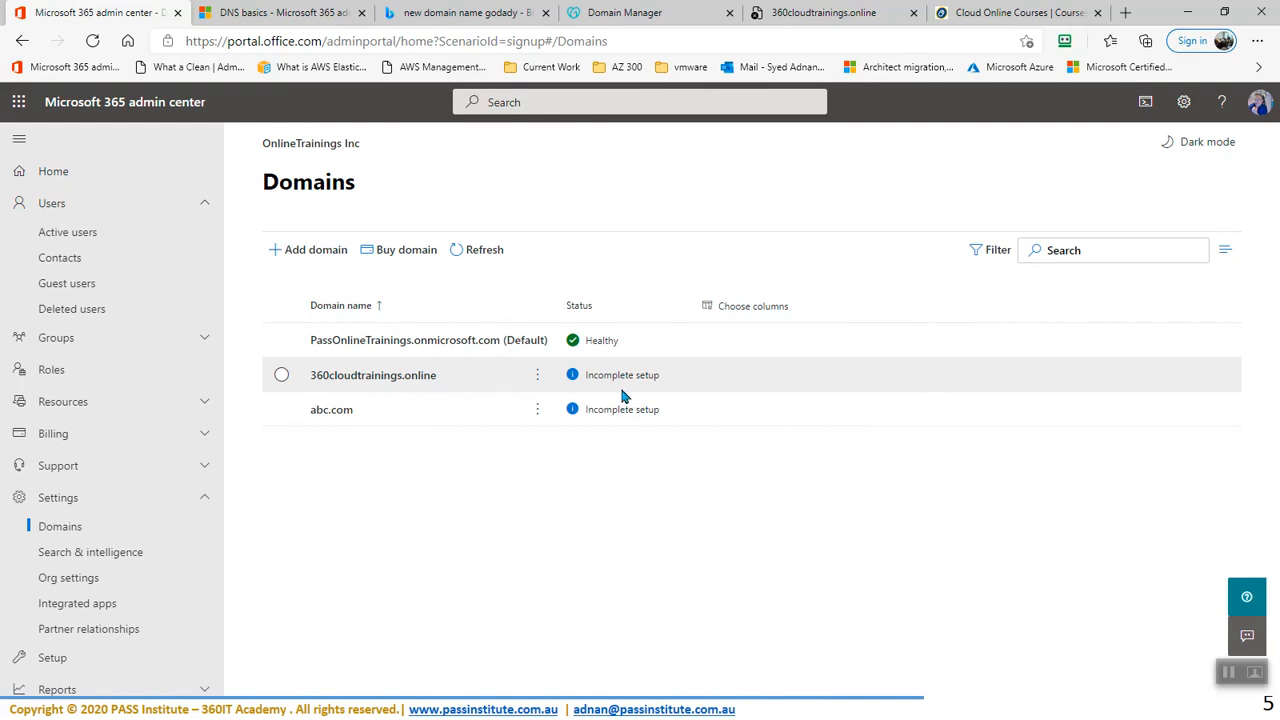
left_click(282, 375)
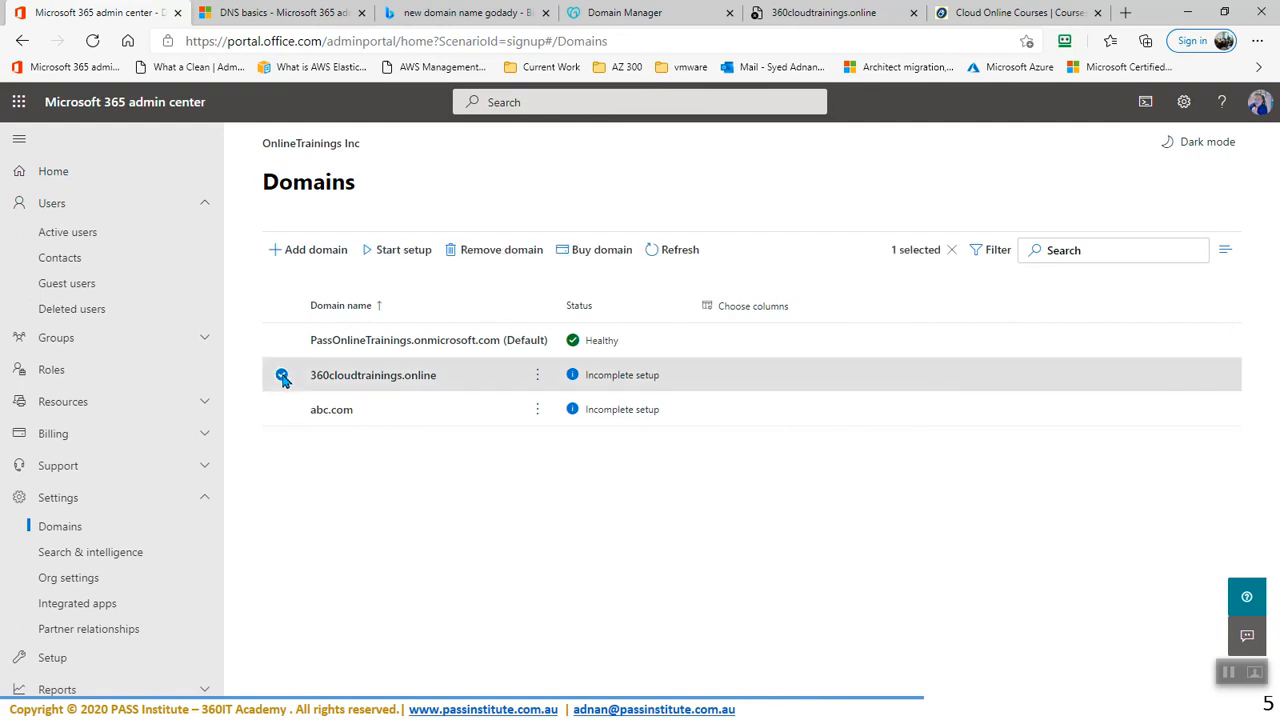
left_click(394, 378)
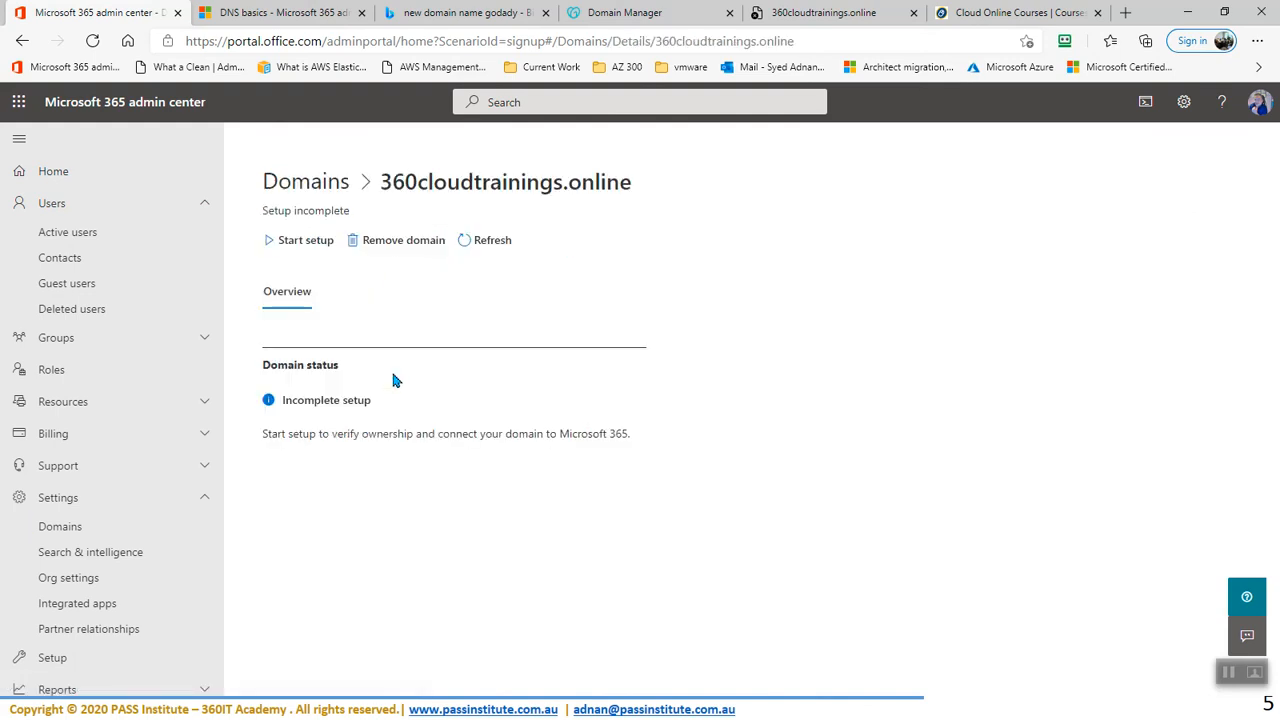
left_click(303, 244)
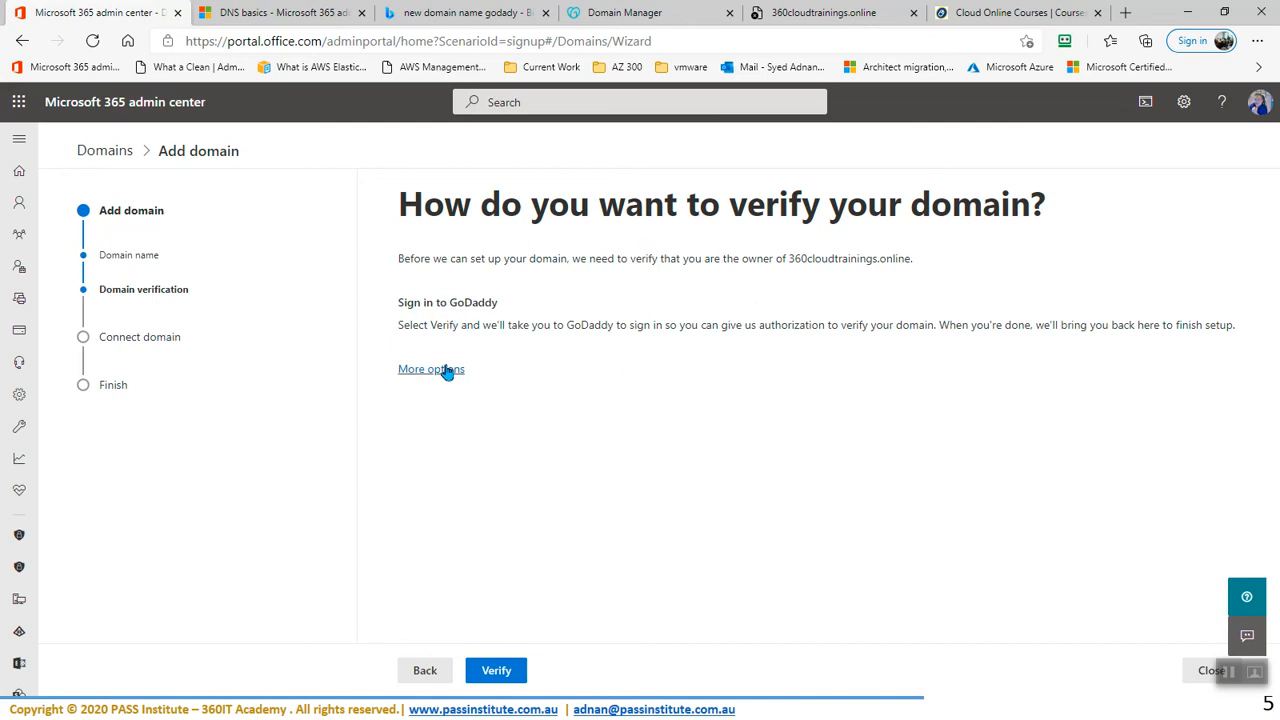
Verify ownership of 360cloudtrainings.online by authorizing Microsoft to connect through GoDaddy.
left_click(497, 671)
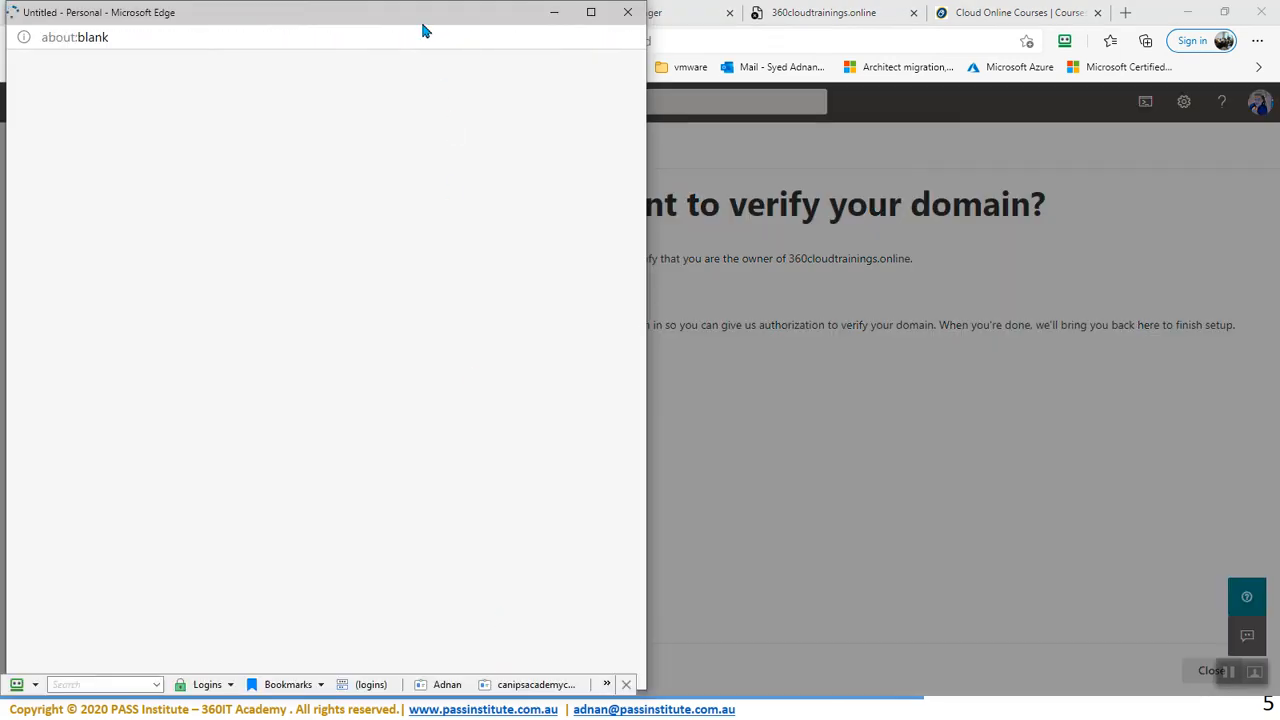
left_click_drag(443, 28, 700, 28)
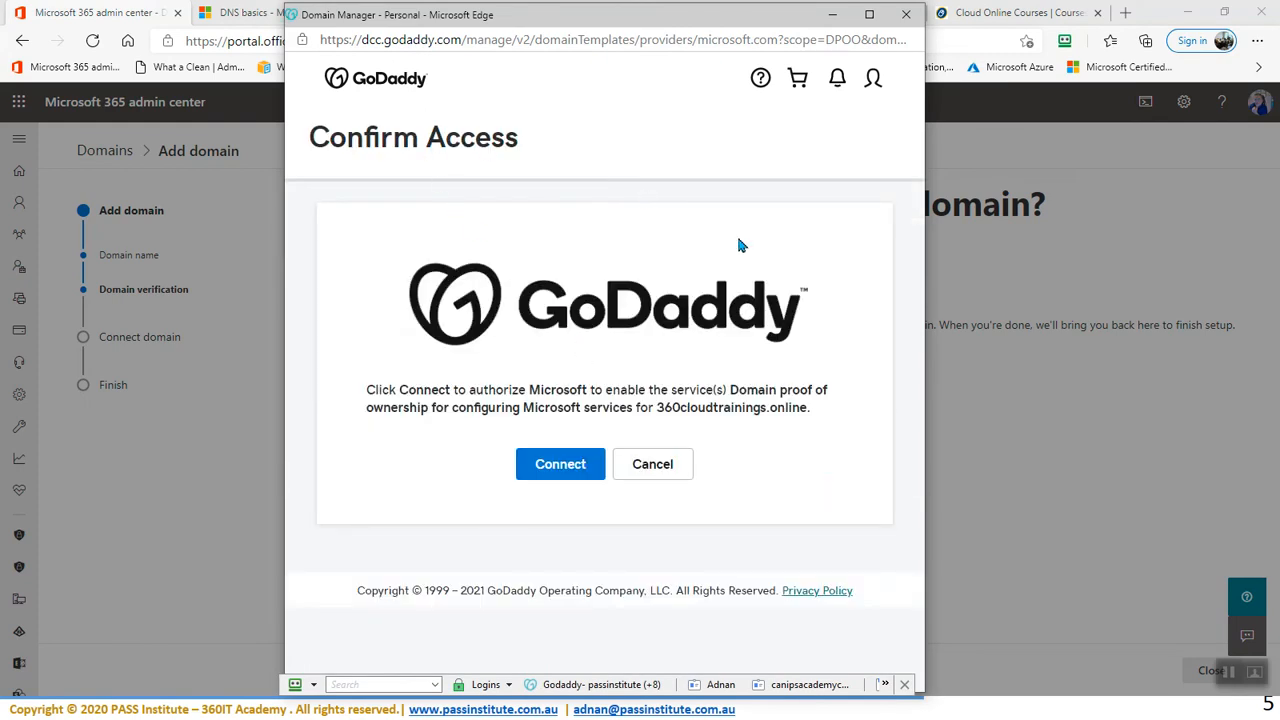
left_click(565, 464)
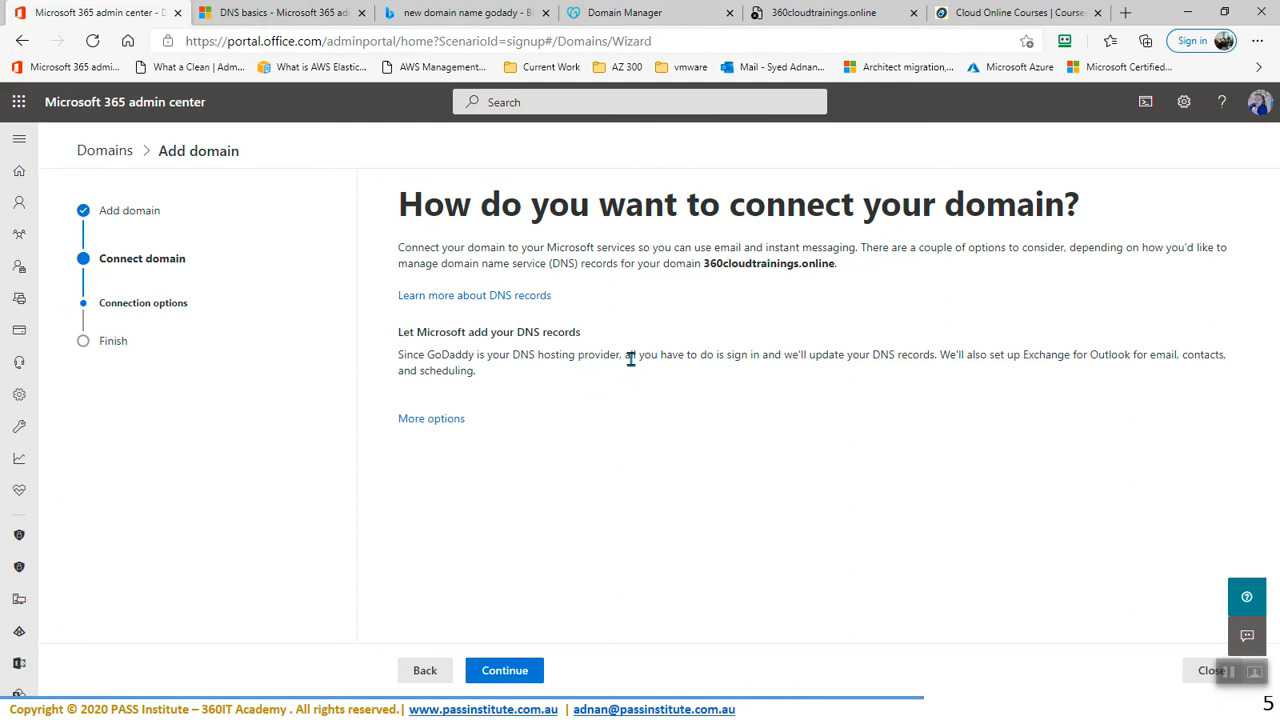
Connect the domain by adding the Exchange and Exchange Online Protection DNS records through GoDaddy, and finish the setup.
left_click(512, 672)
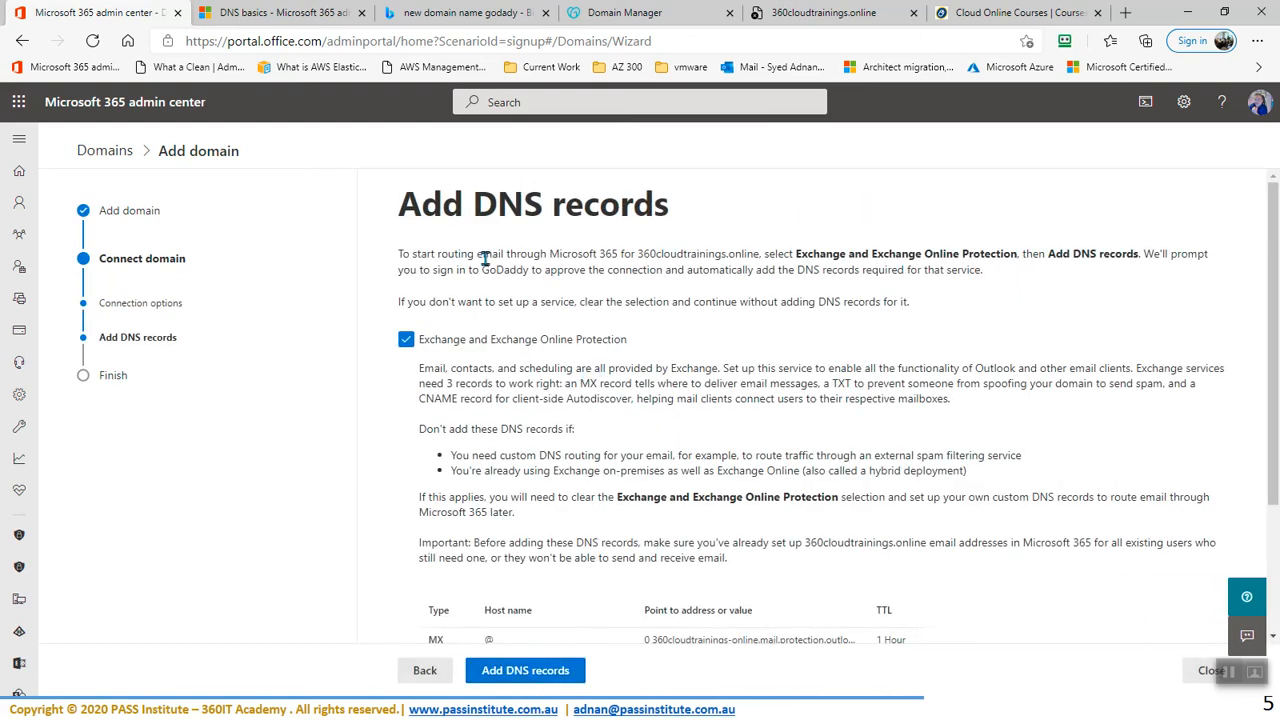
scroll(537, 303, "down", 3)
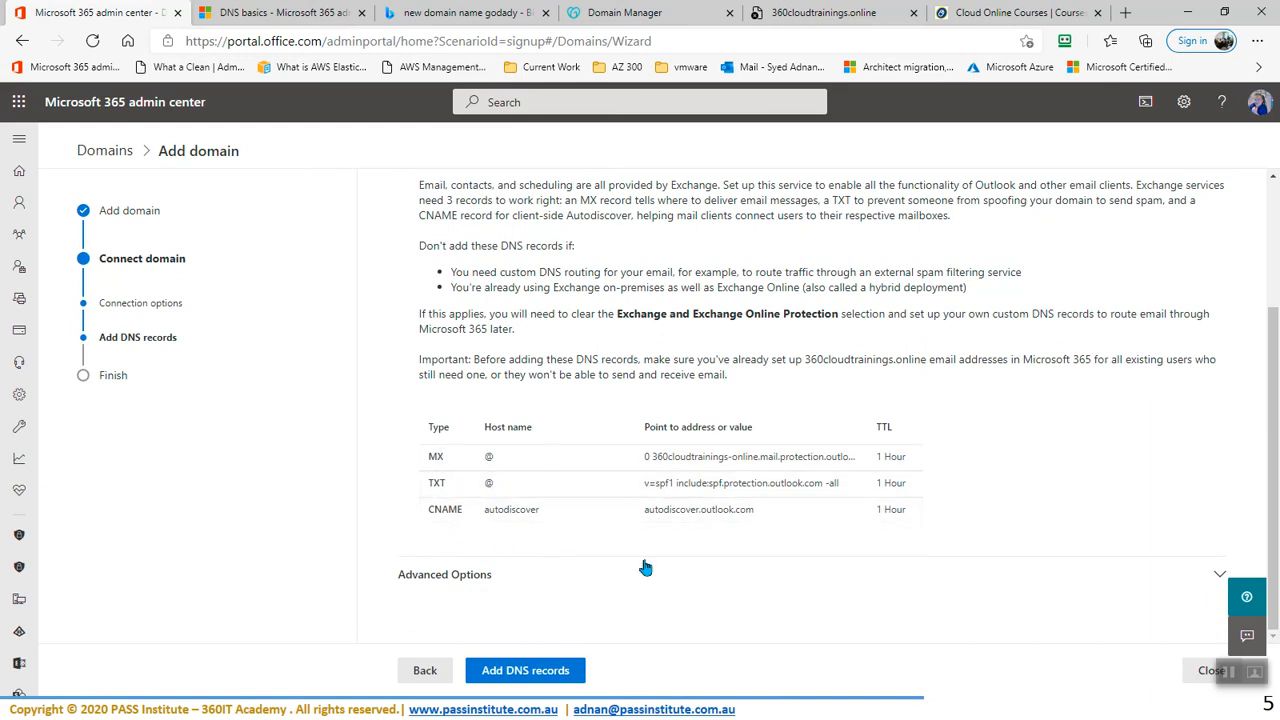
left_click(527, 676)
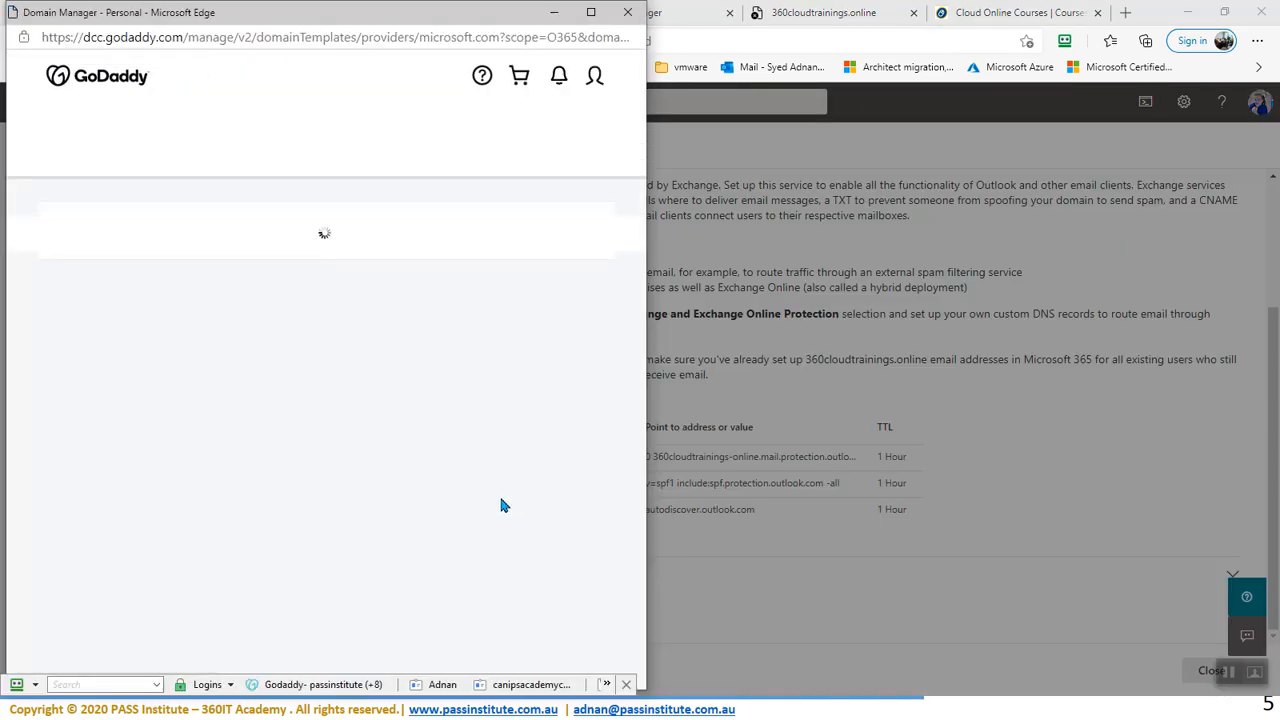
left_click(270, 462)
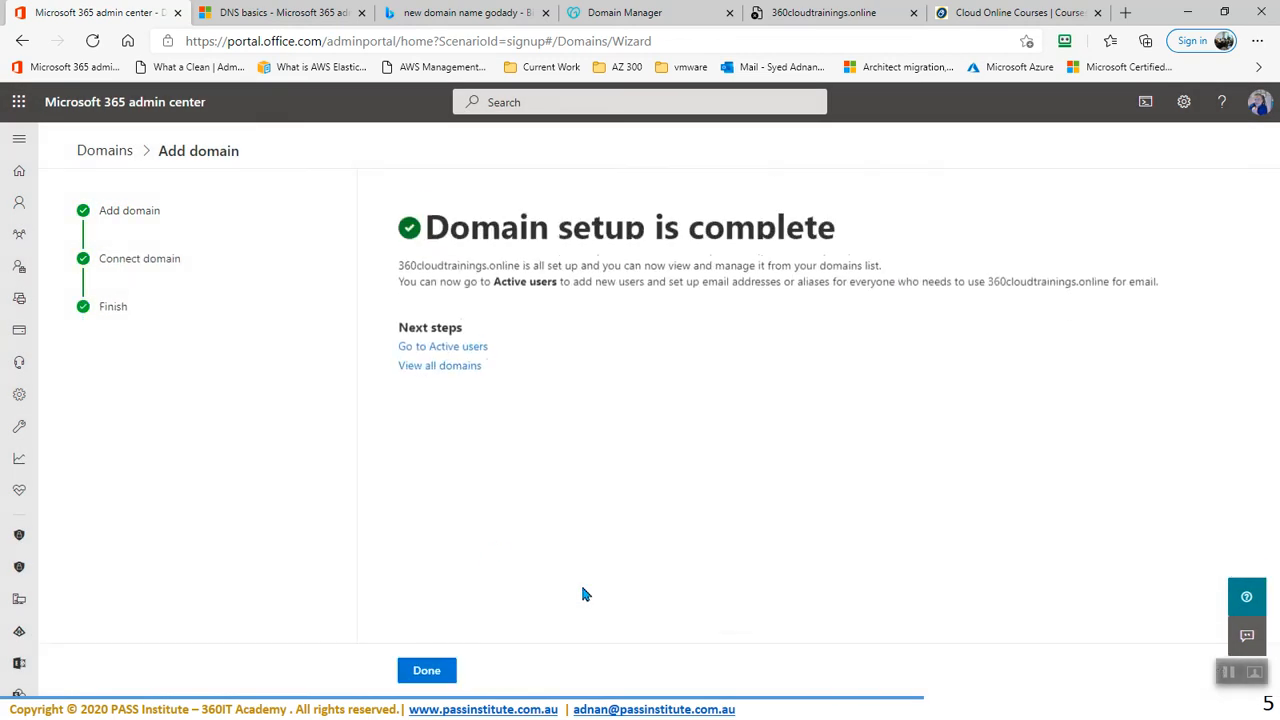
left_click(427, 670)
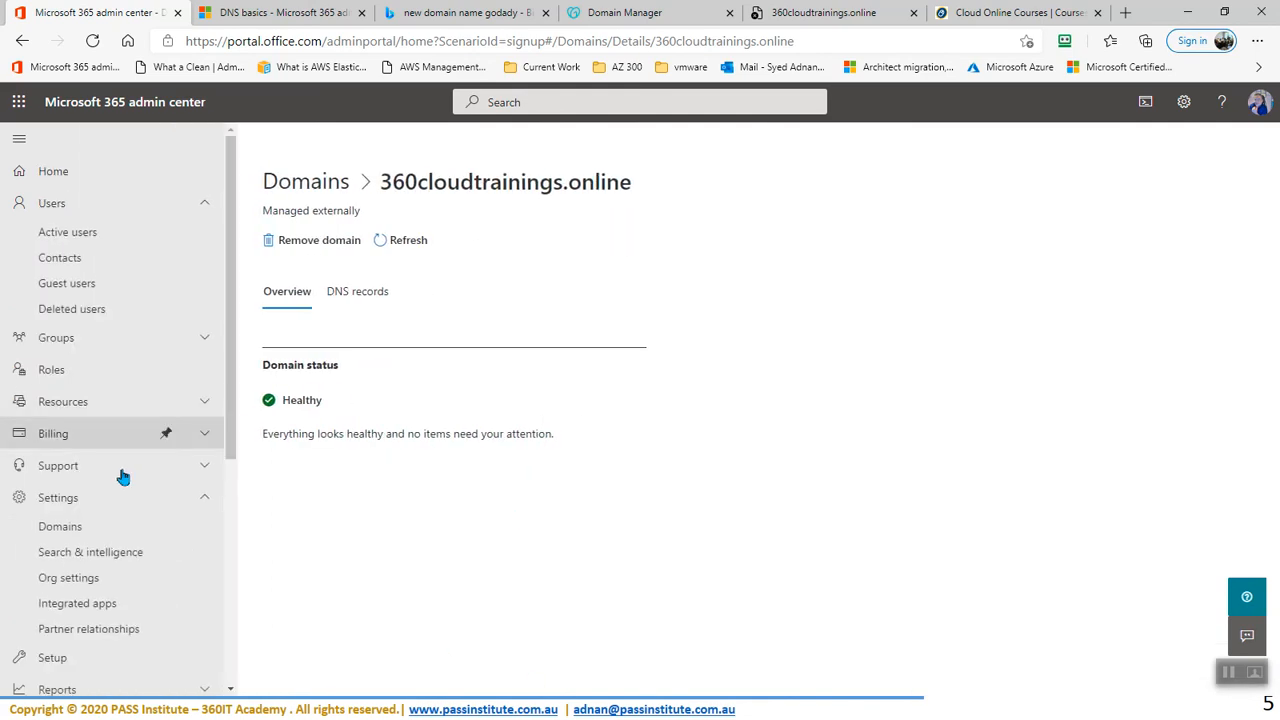
Set 360cloudtrainings.online as the tenant's default domain from the Domains list.
left_click(71, 534)
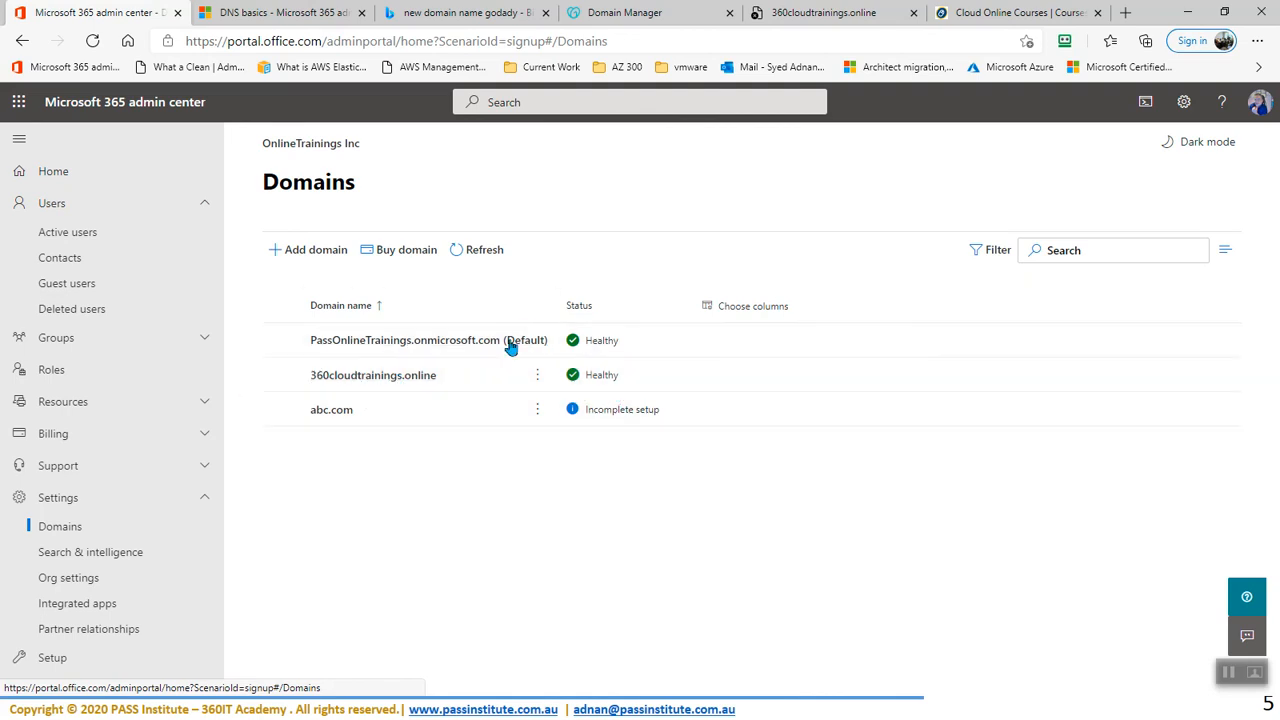
left_click(282, 375)
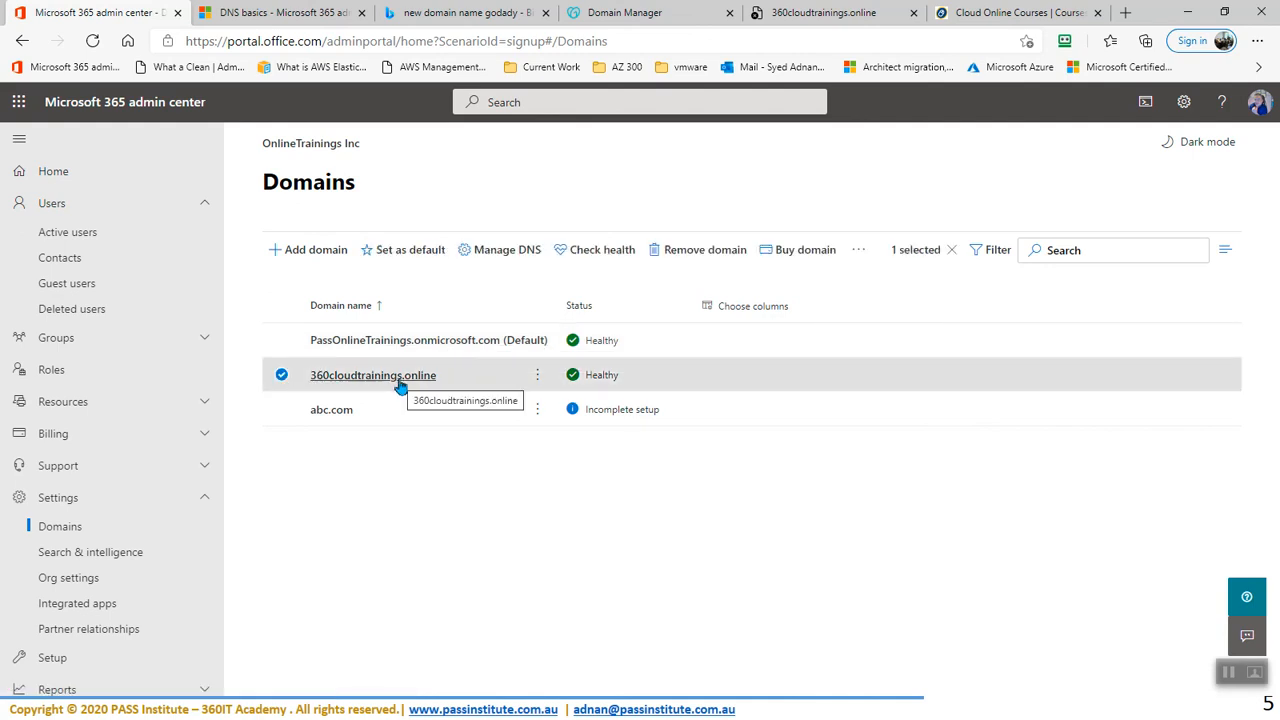
left_click(398, 255)
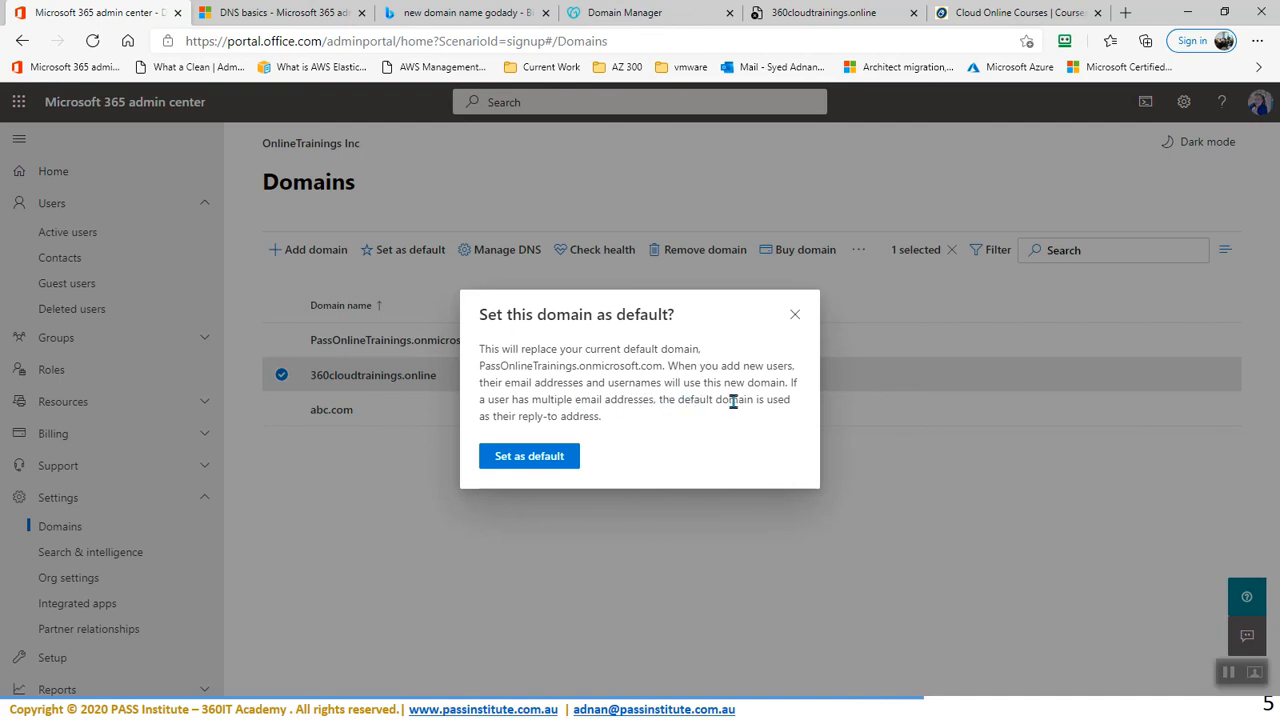
left_click(529, 462)
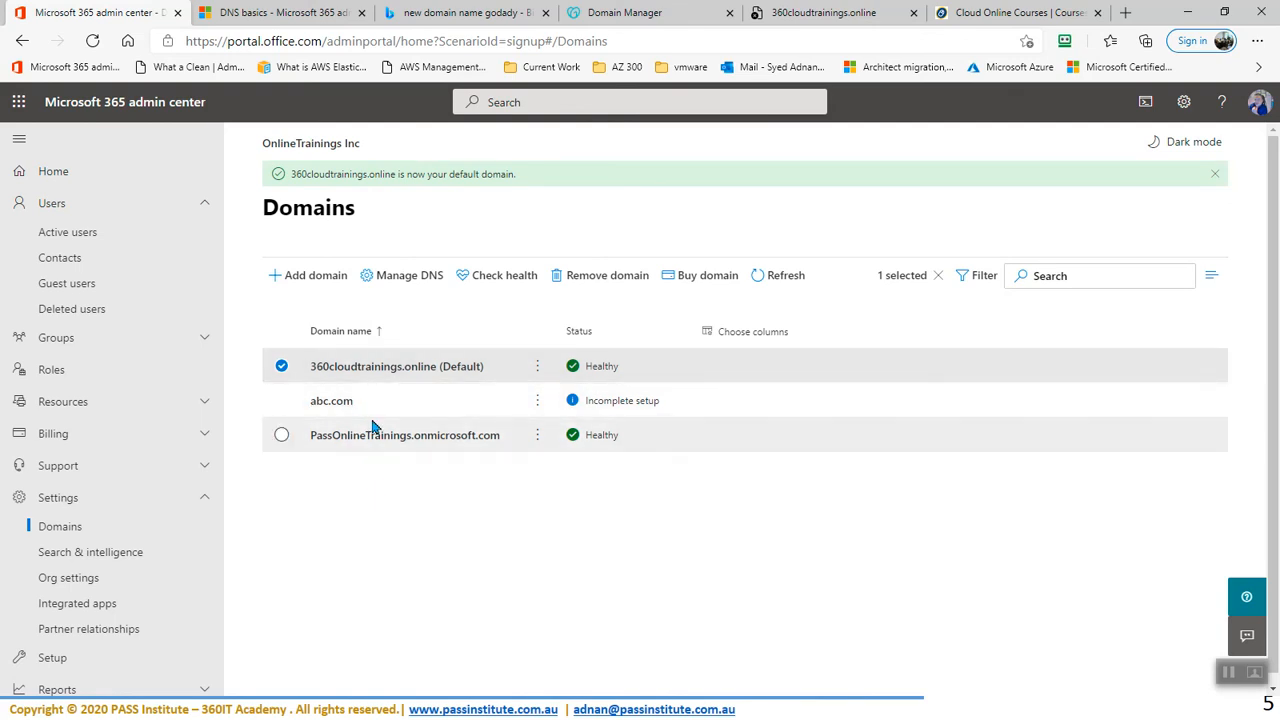
Remove the abc.com domain from the tenant.
left_click(281, 403)
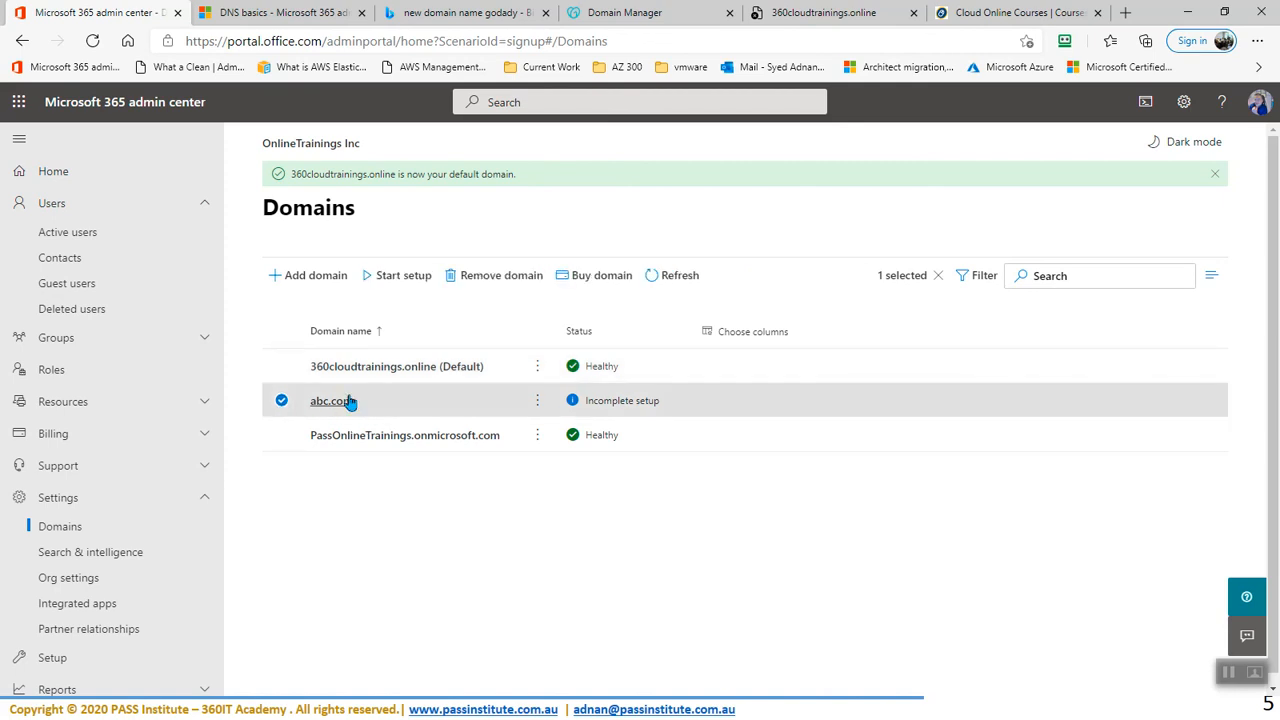
left_click(508, 281)
left_click(882, 672)
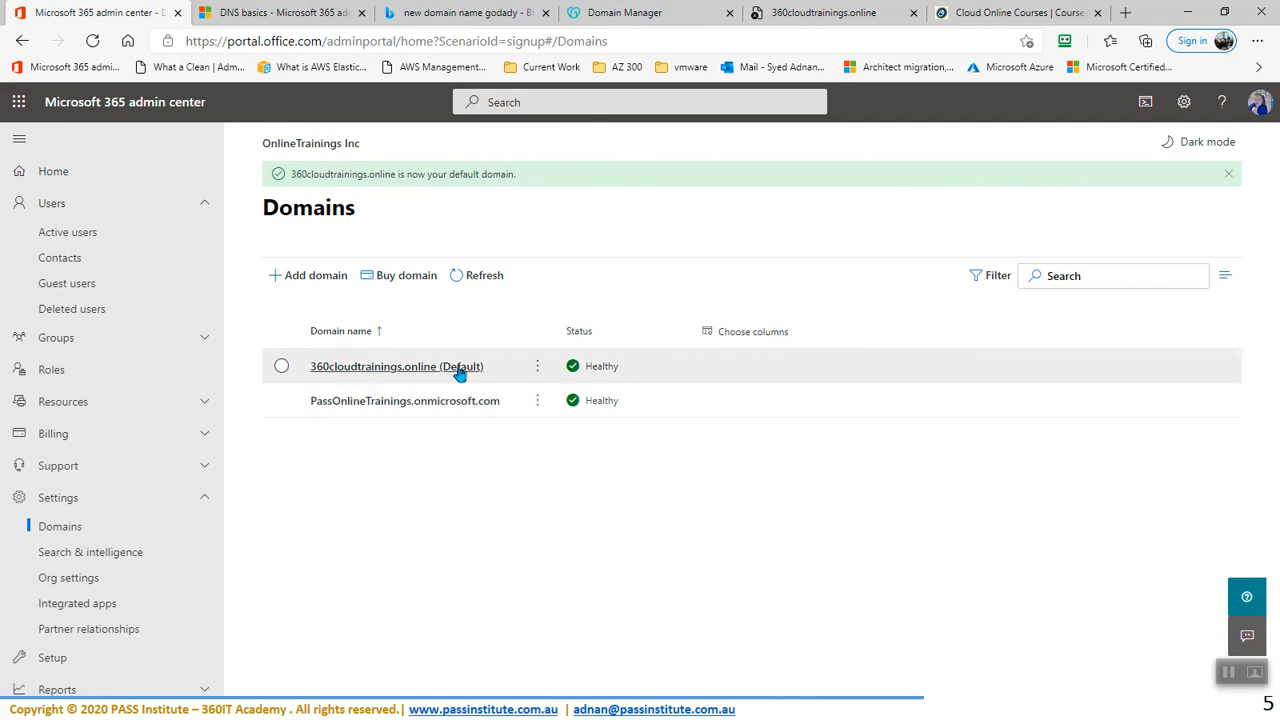
Check which domains a new user's username can use in the Active users Add a user form, and discard the form.
left_click(89, 242)
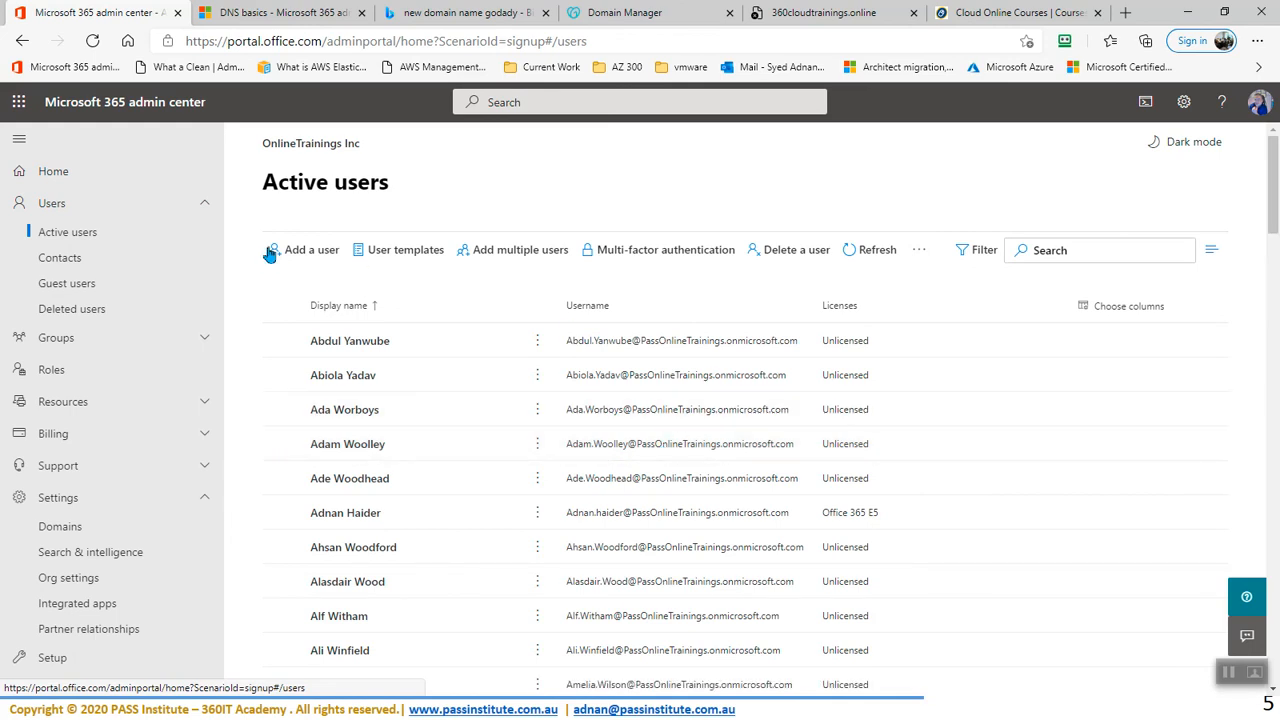
left_click(311, 254)
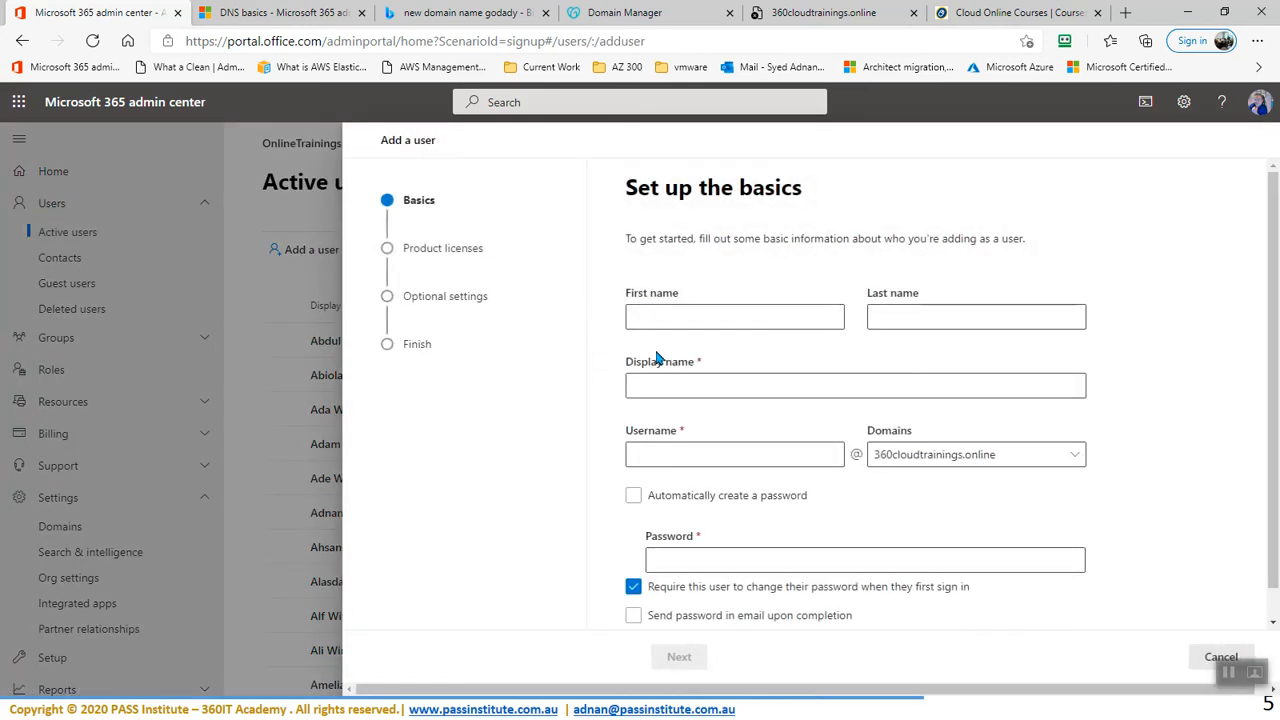
left_click(936, 460)
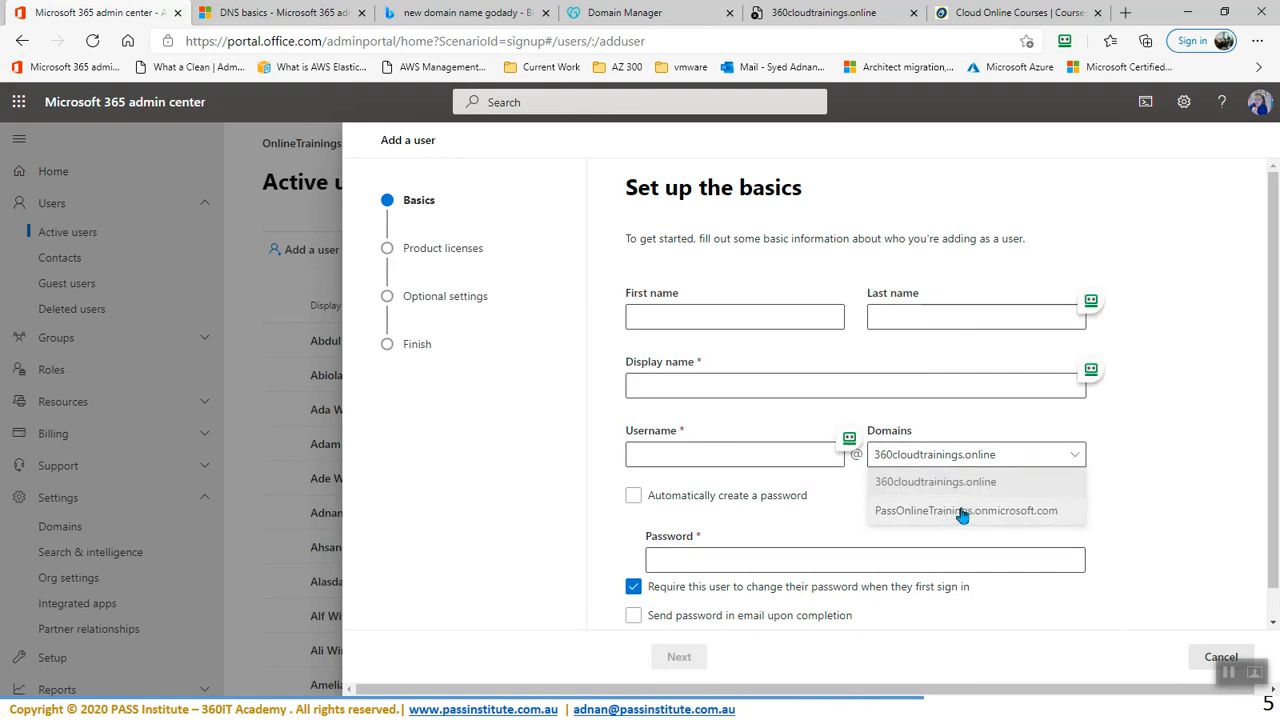
left_click(1178, 368)
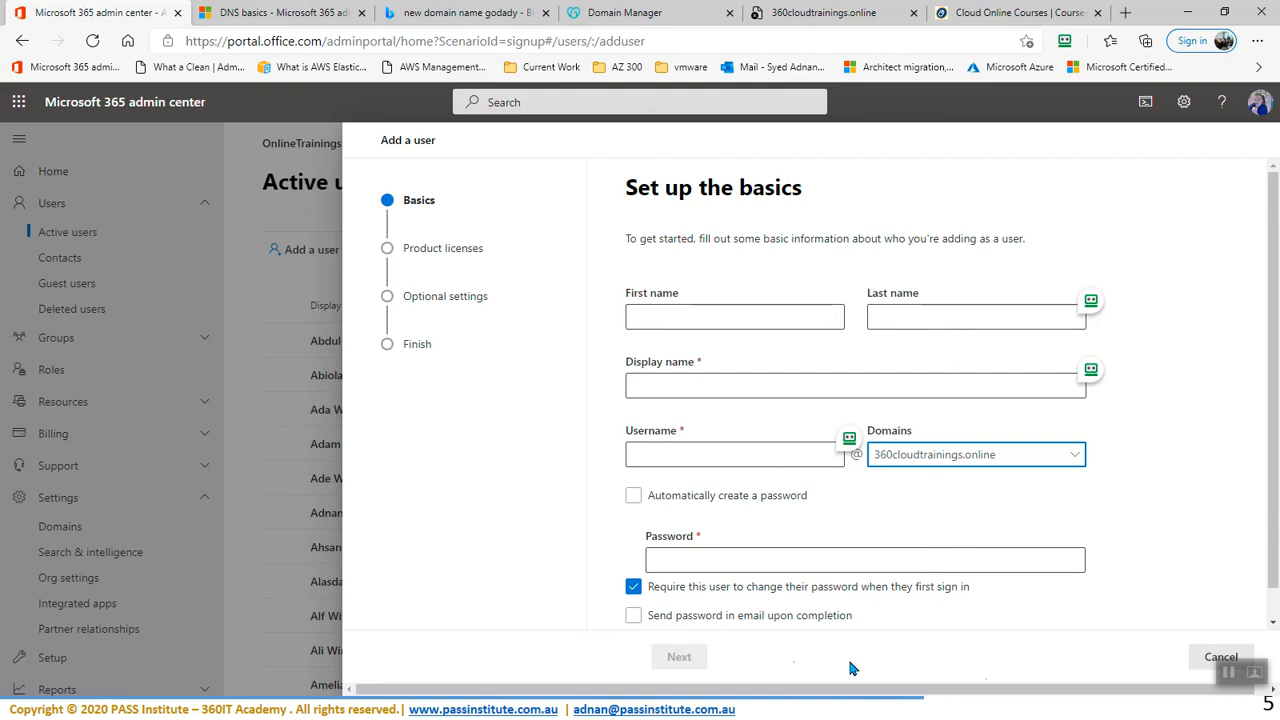
left_click(1206, 663)
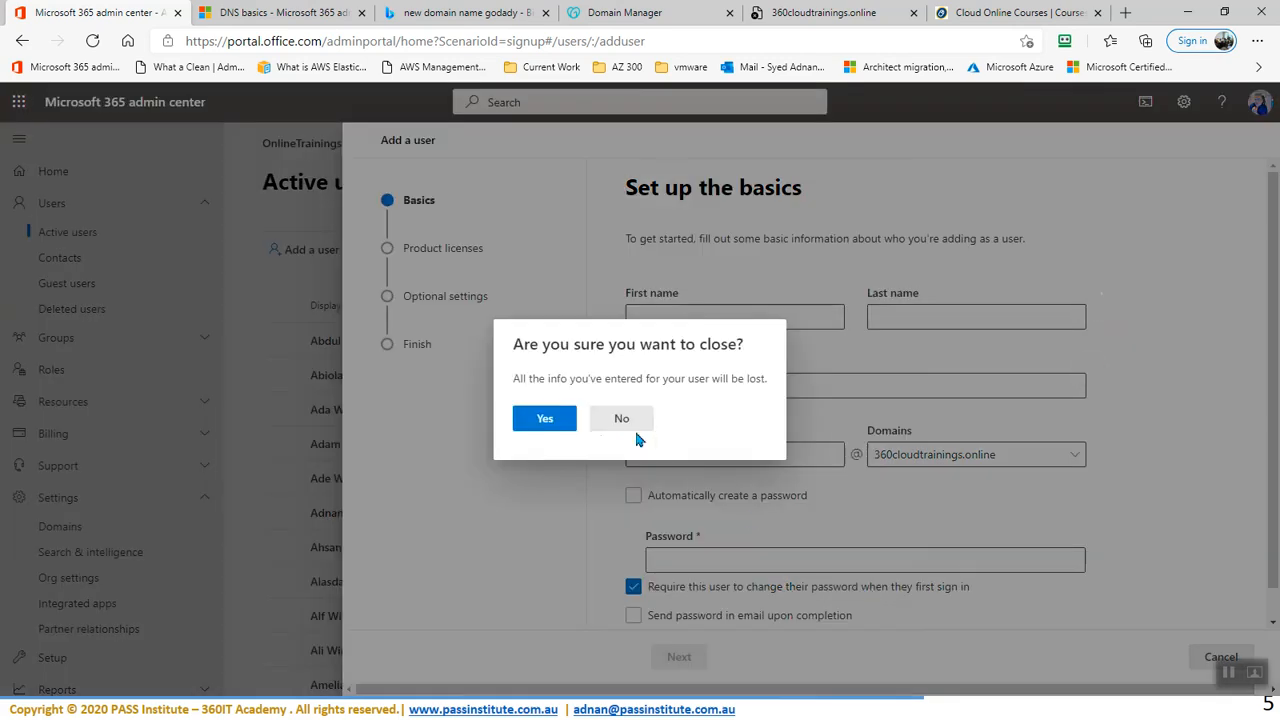
left_click(546, 422)
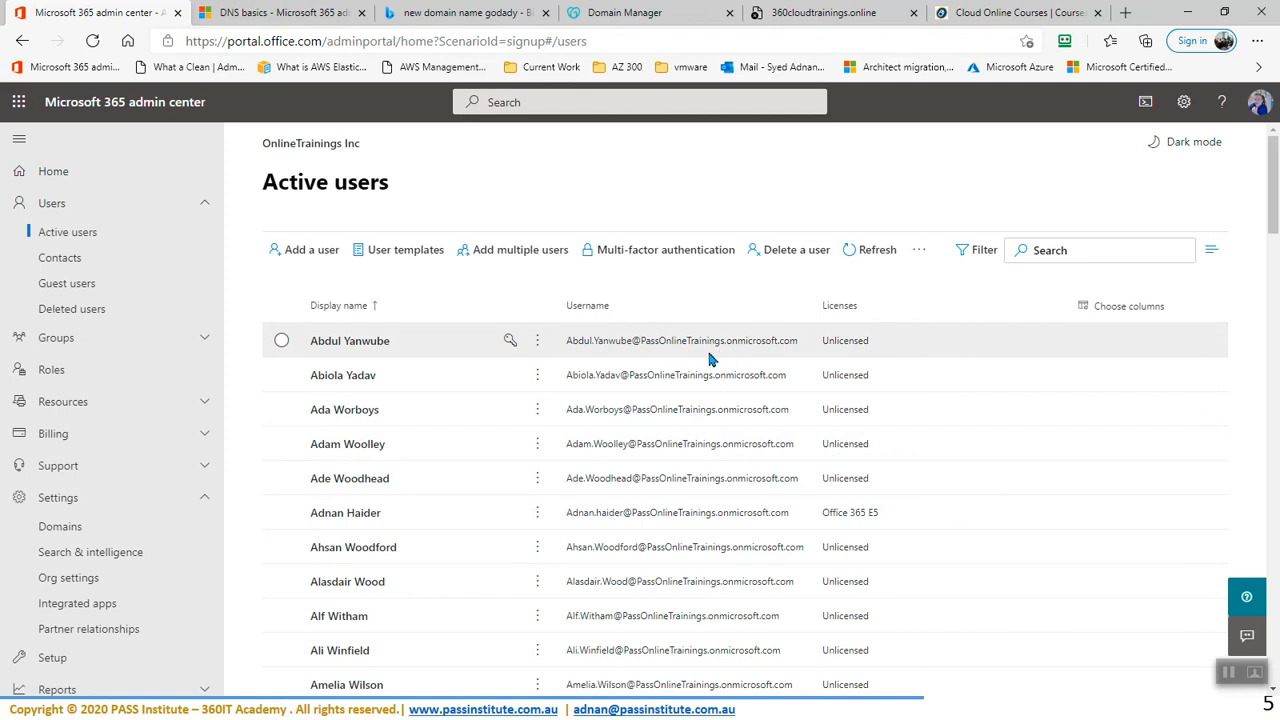
Change the username domain of the first user in the Active users list to 360cloudtrainings.online and save it.
left_click(355, 345)
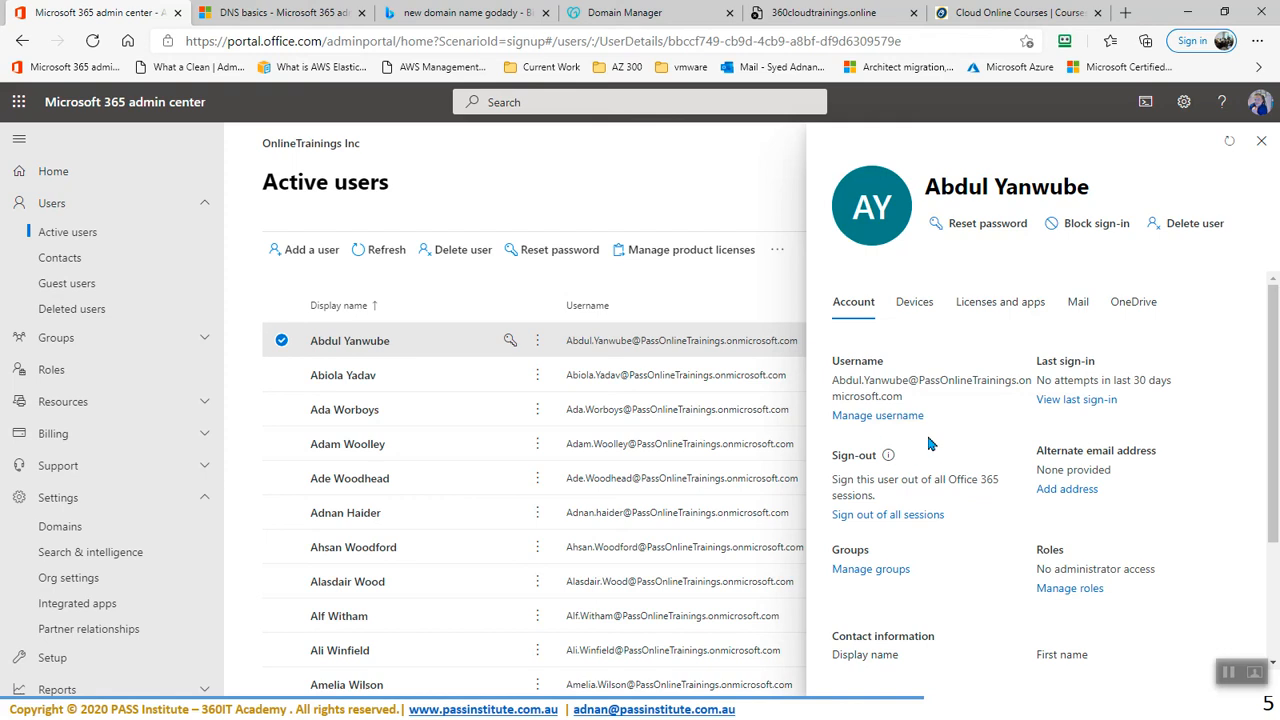
left_click(885, 416)
left_click(1200, 342)
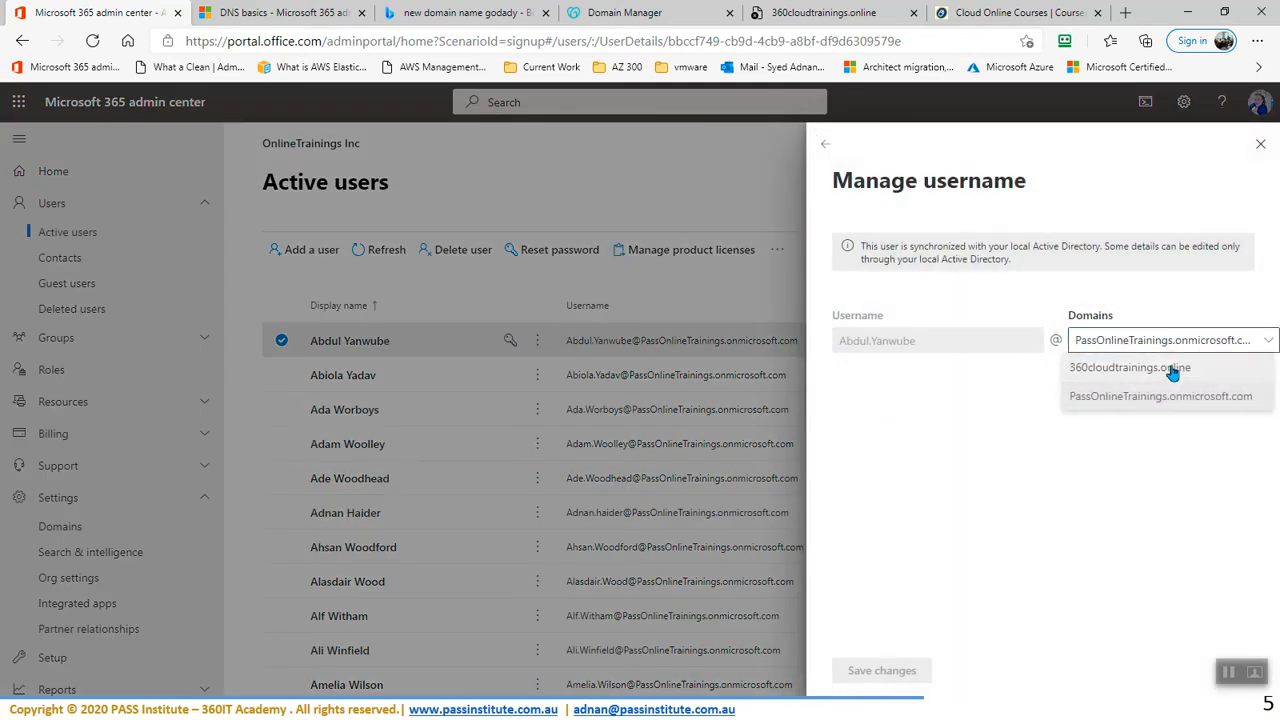
left_click(1178, 369)
left_click(872, 674)
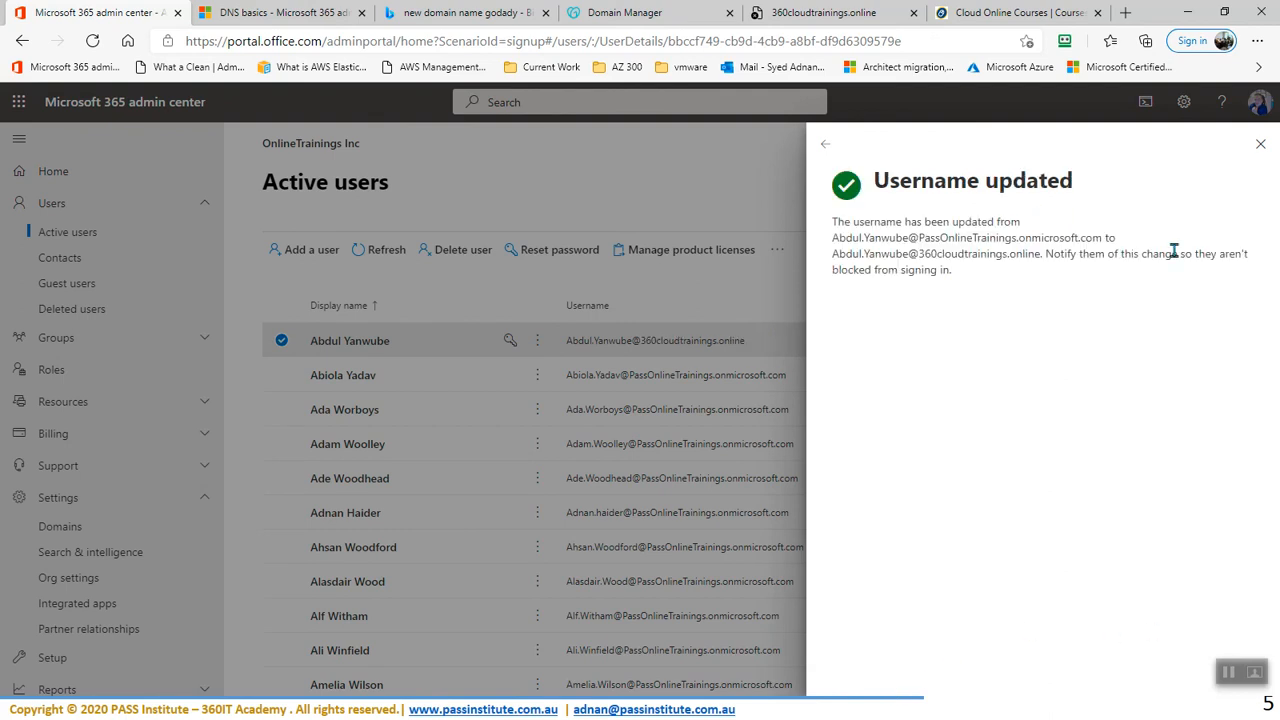
left_click(1259, 145)
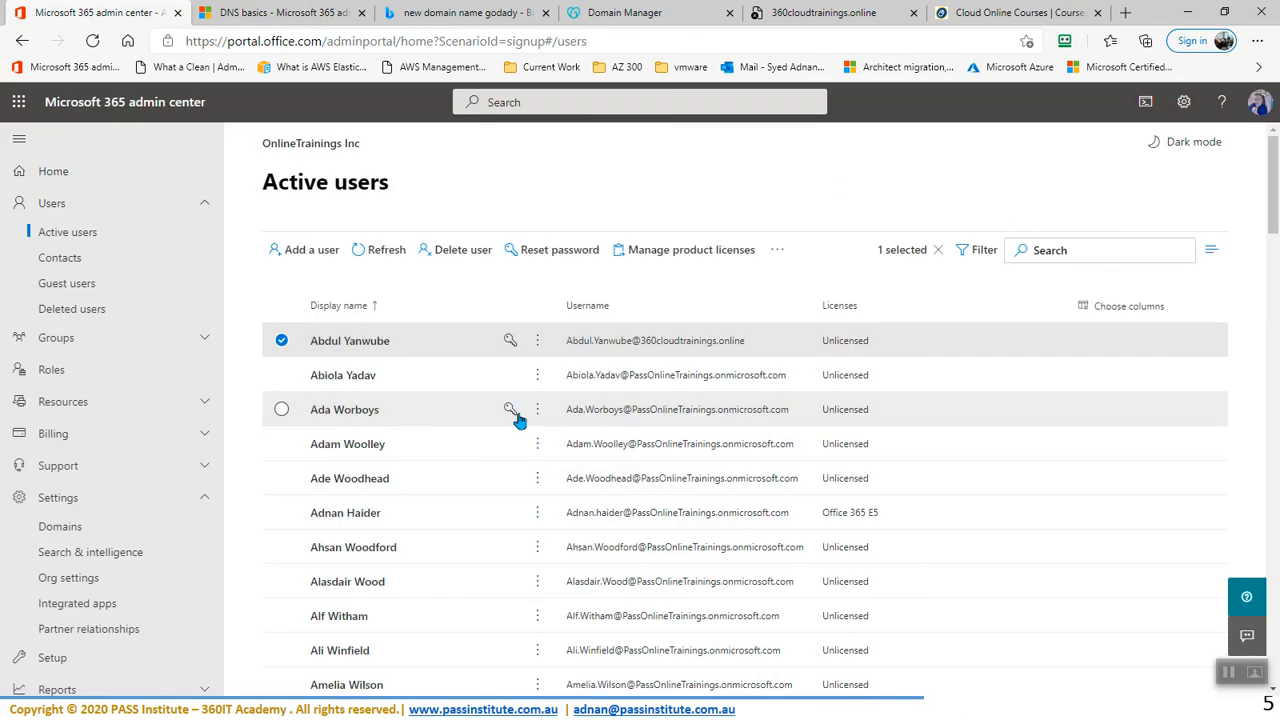
Compare the additional actions available in the Active users list with all users selected and with no users selected.
left_click(281, 306)
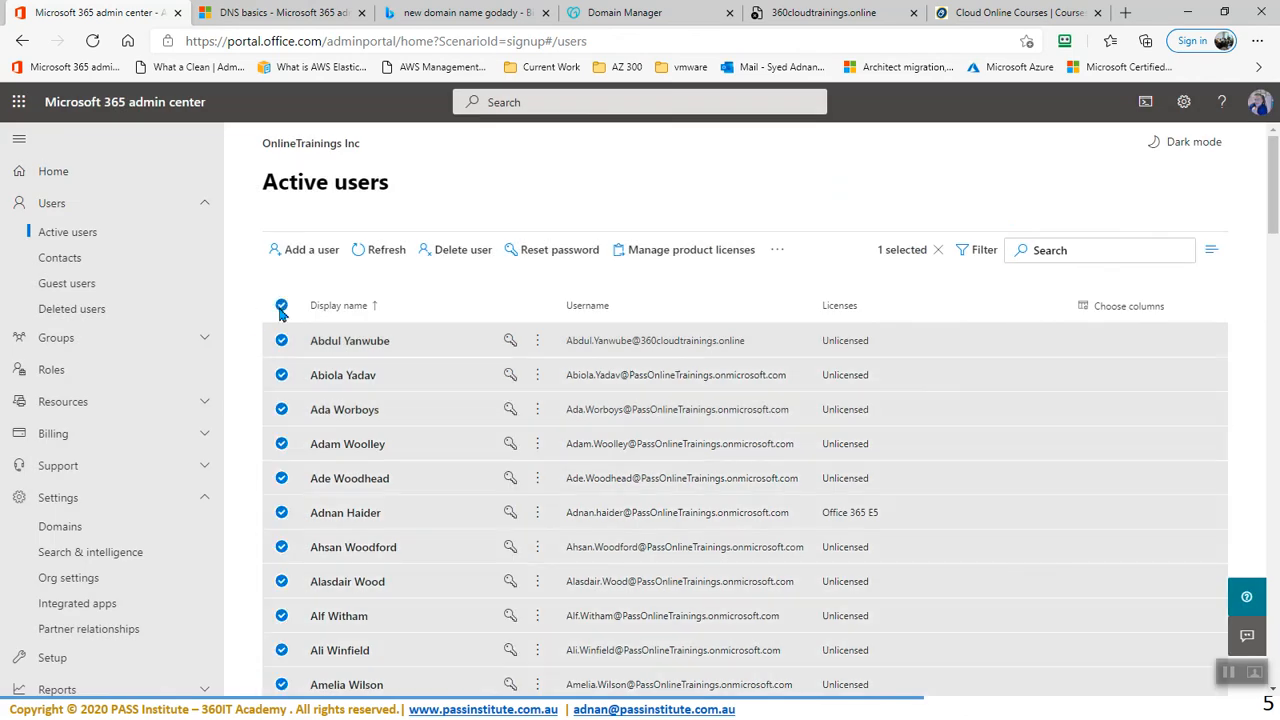
left_click(780, 254)
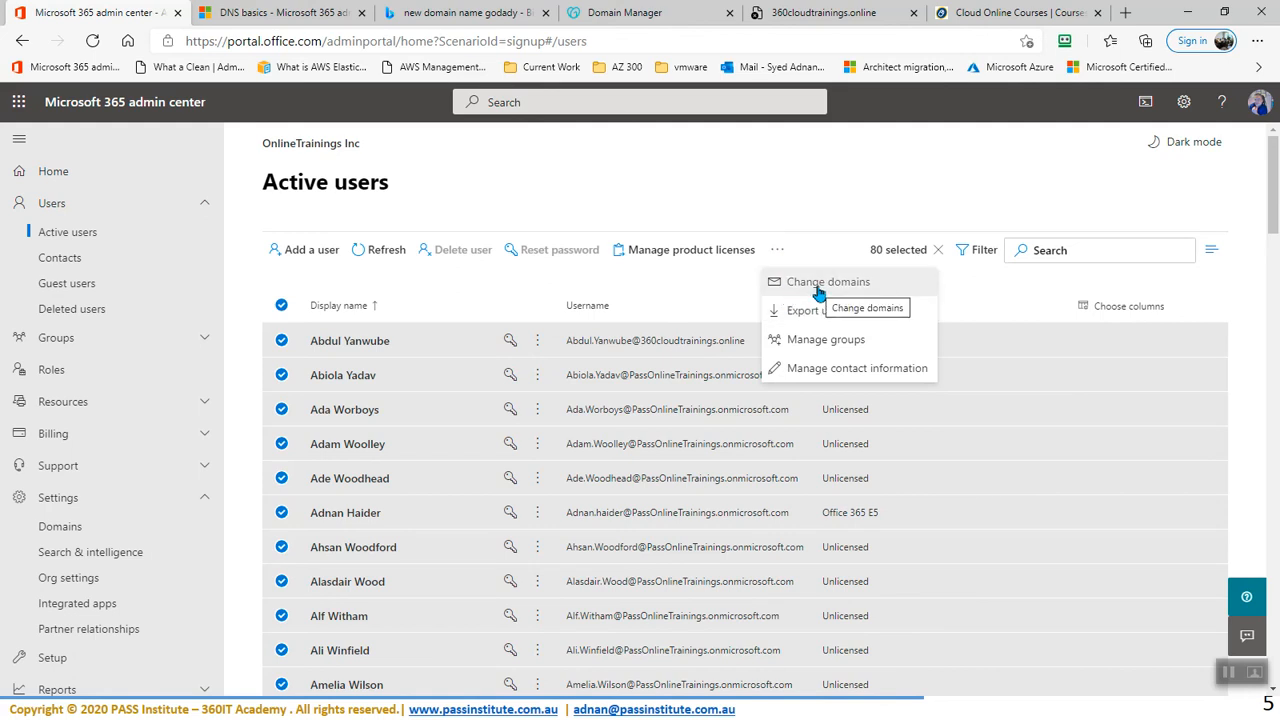
left_click(285, 306)
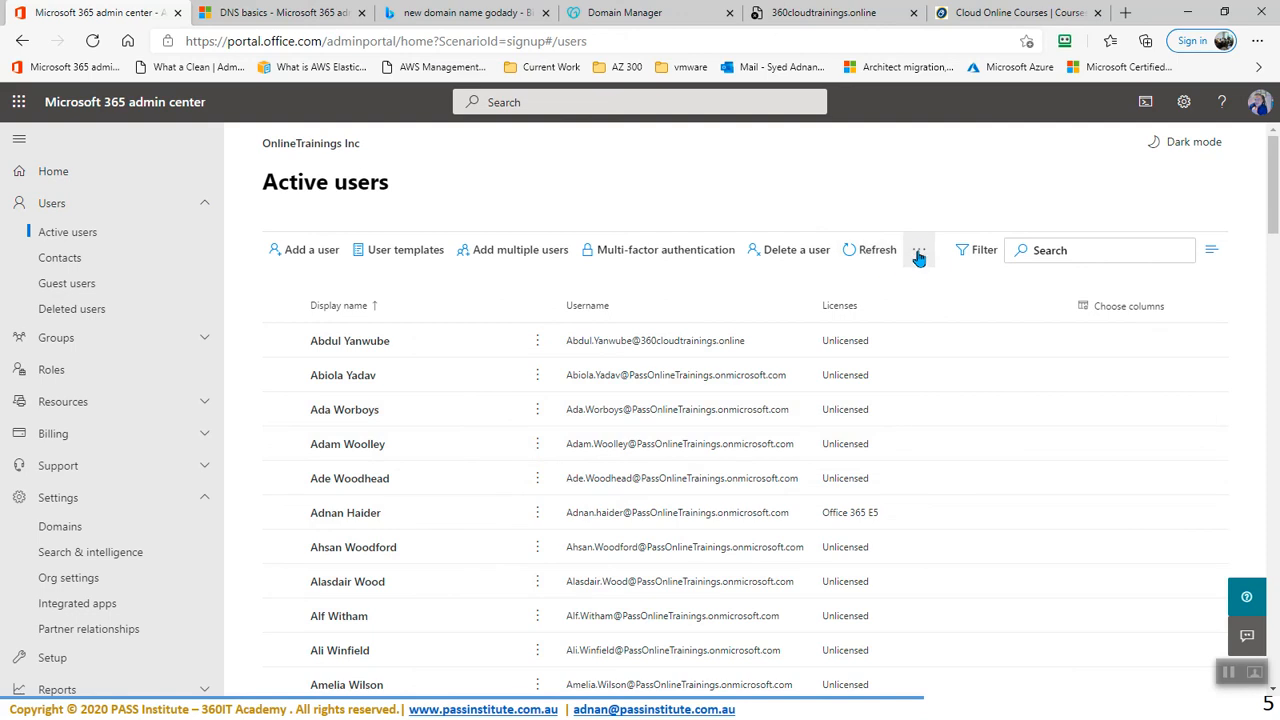
left_click(918, 252)
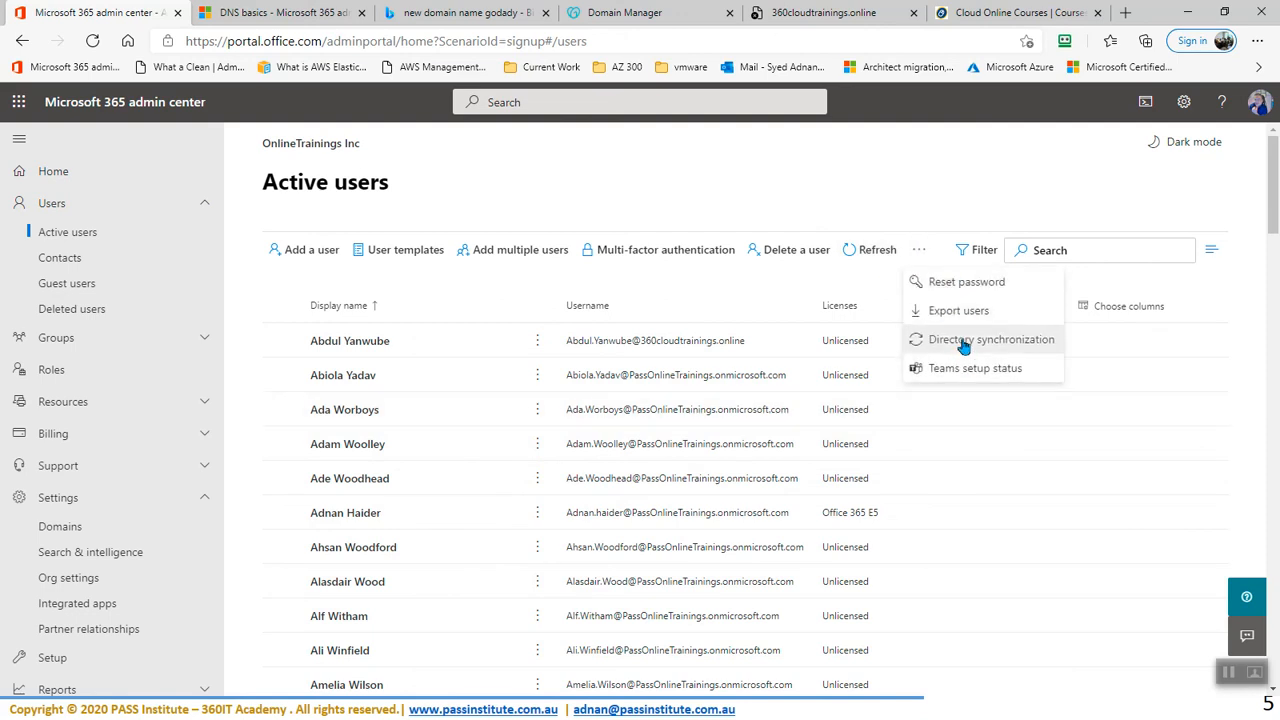
Select all active users, change their domain to 360cloudtrainings.online in bulk, save the change and close the Change domains pane.
left_click(281, 306)
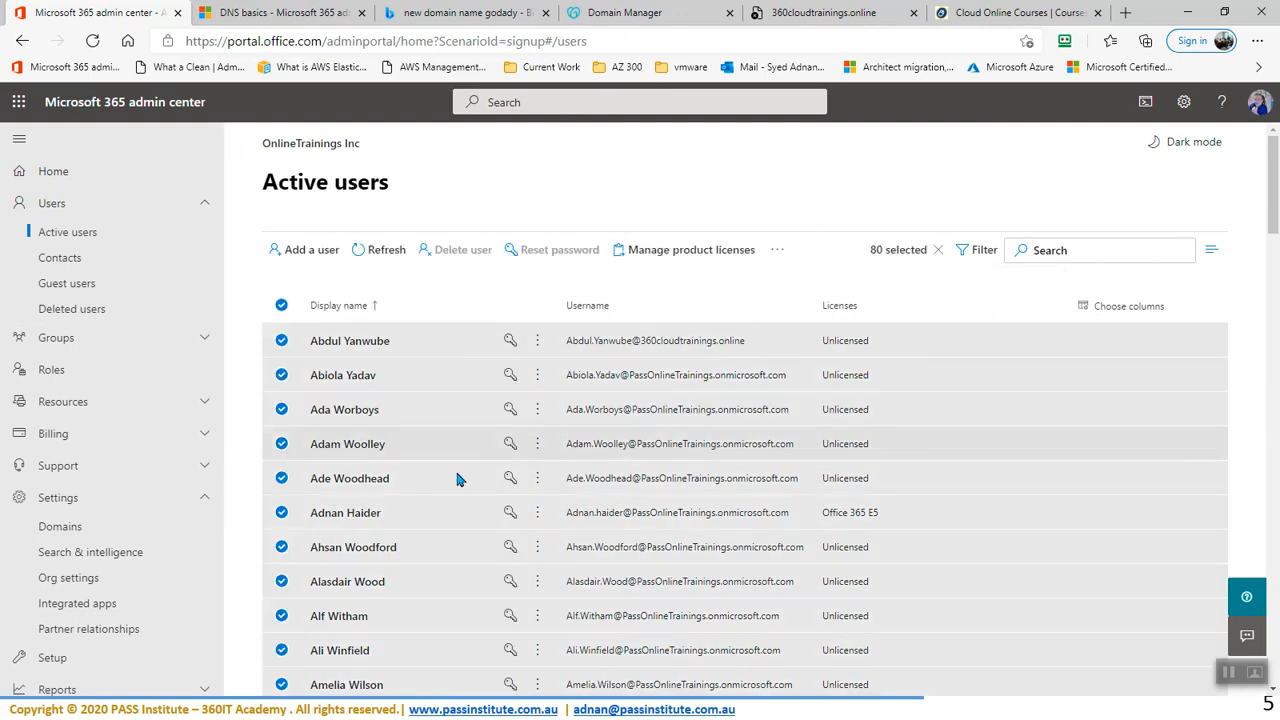
left_click(779, 257)
left_click(818, 280)
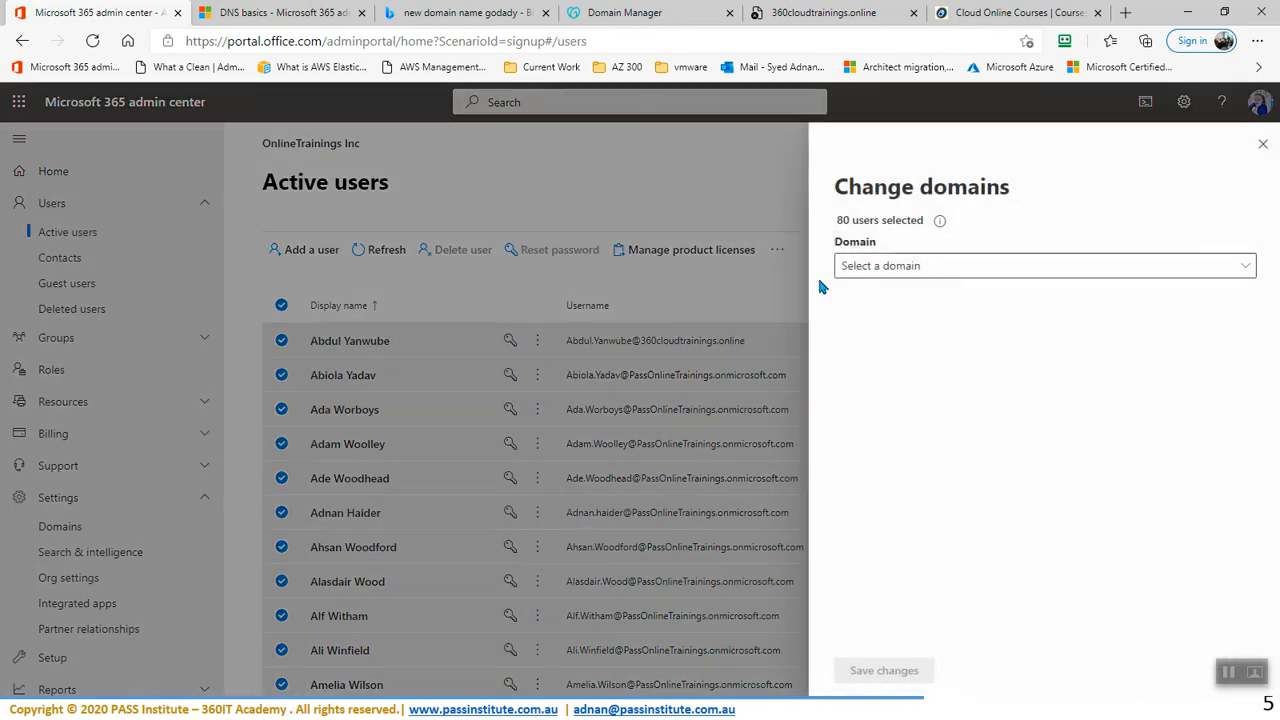
left_click(976, 274)
left_click(919, 326)
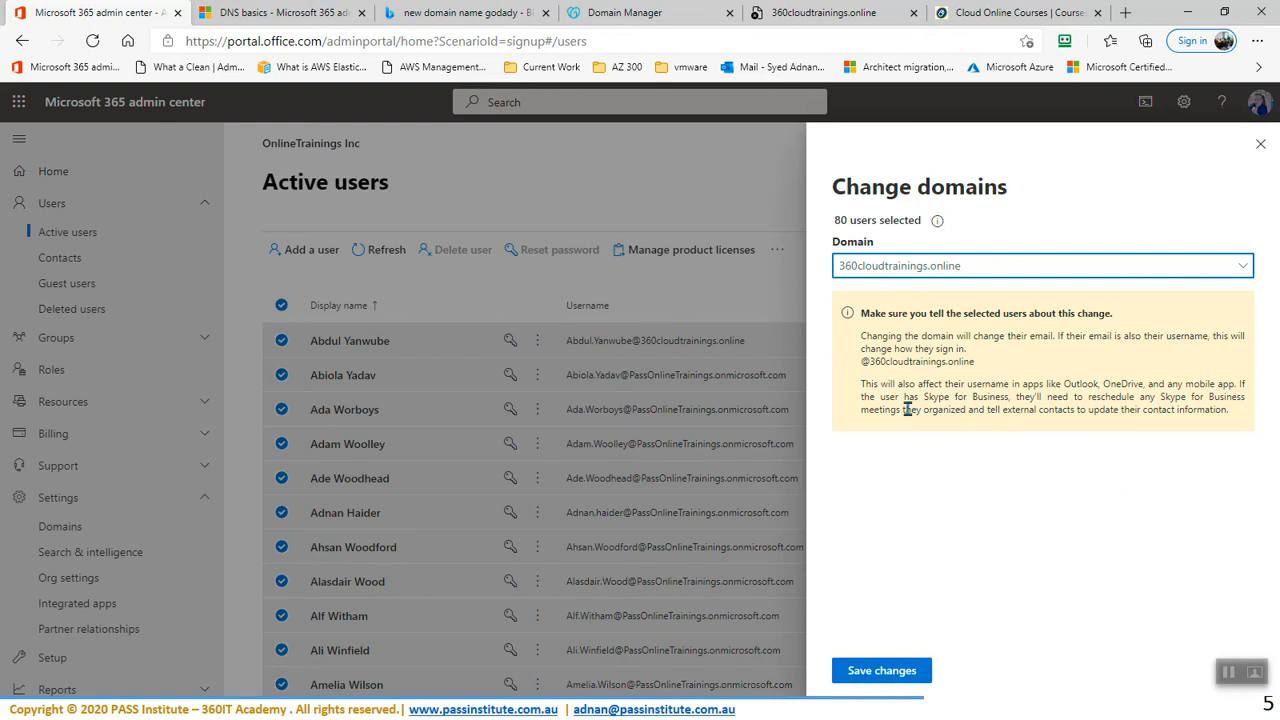
left_click(886, 678)
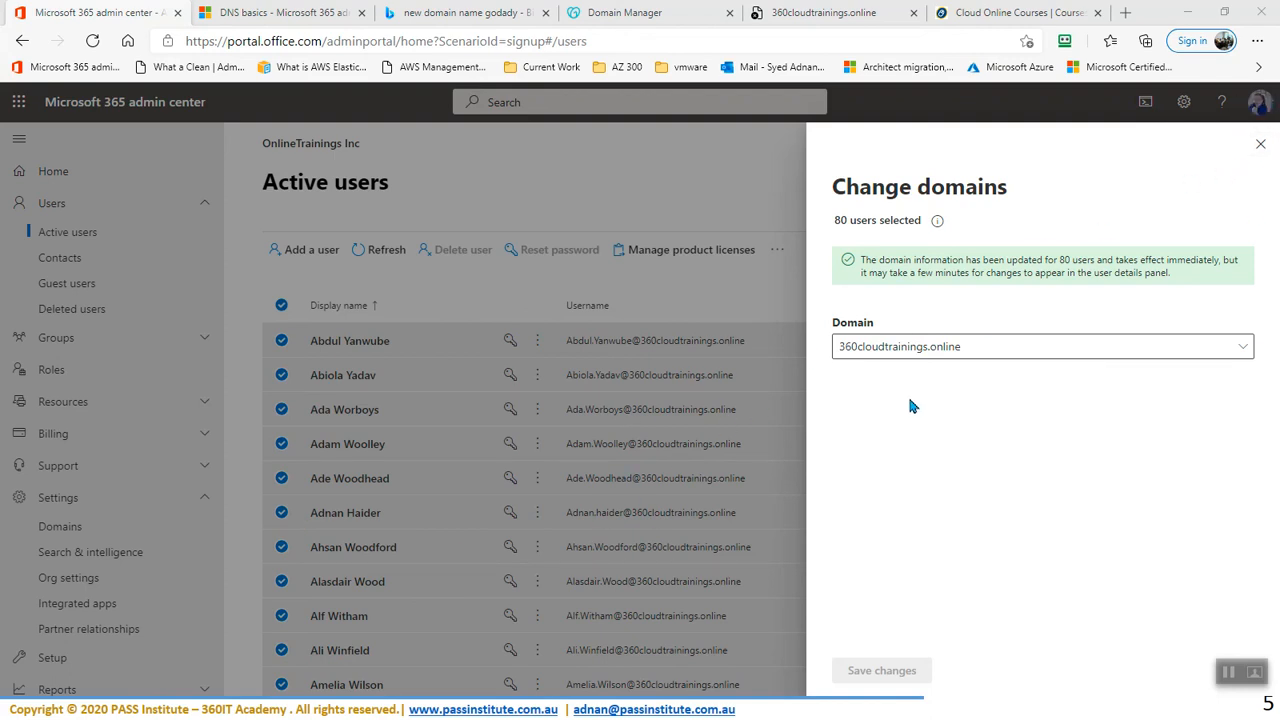
left_click(1260, 144)
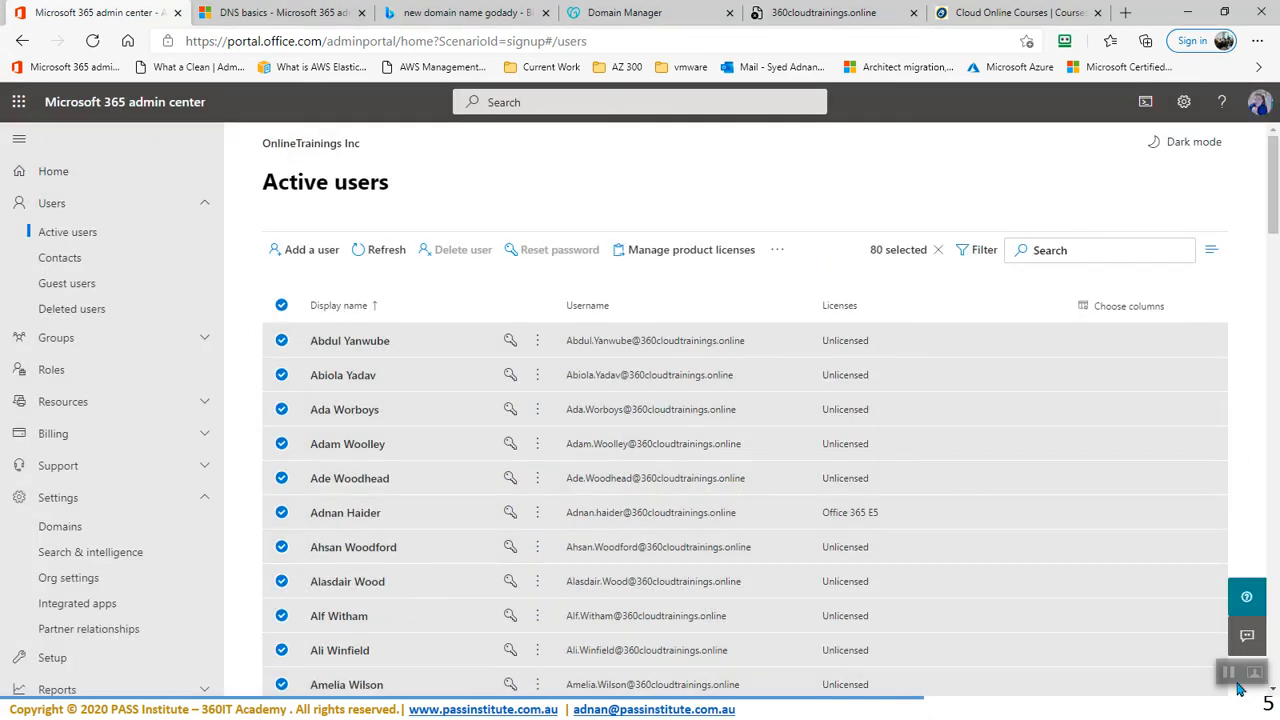